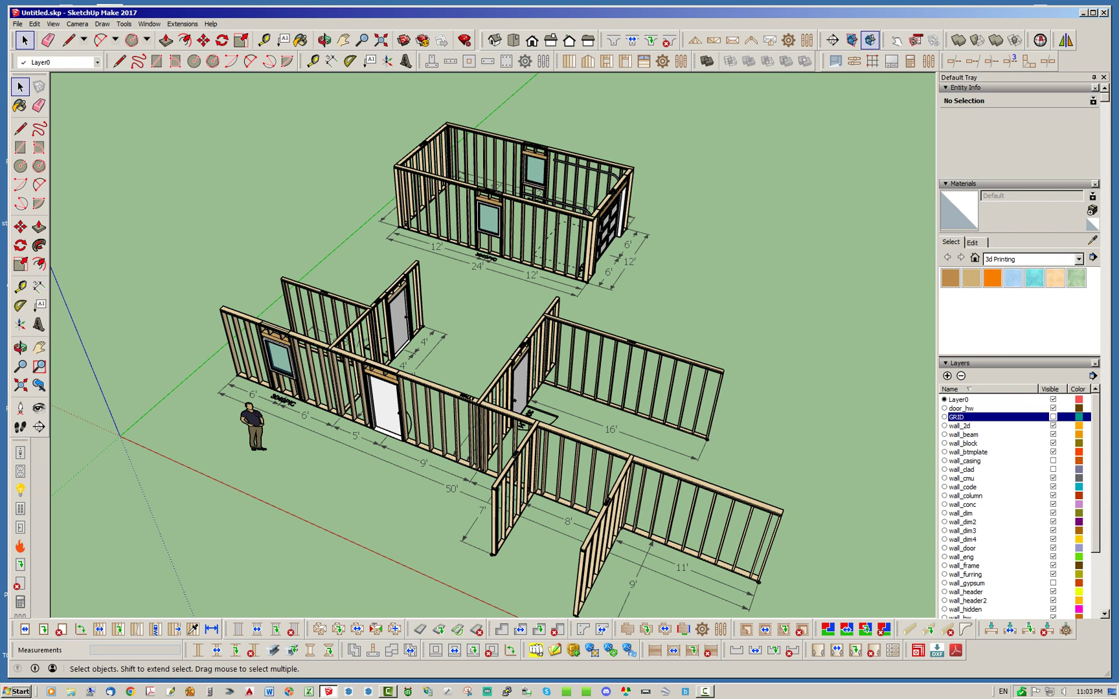
# Step: Examine the framing and plan dimensions of the long front wall and its adjoining partition walls
pyautogui.scroll(-2, 610, 332)
pyautogui.scroll(4, 441, 408)
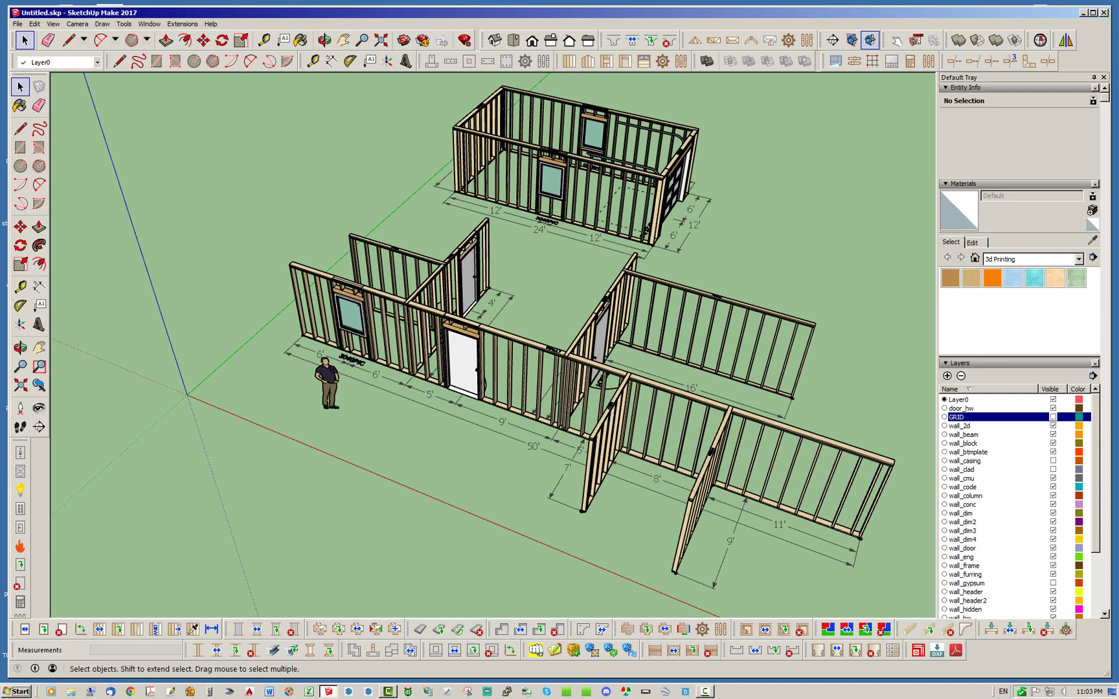
pyautogui.moveTo(440, 408); pyautogui.dragTo(523, 411, button='middle')
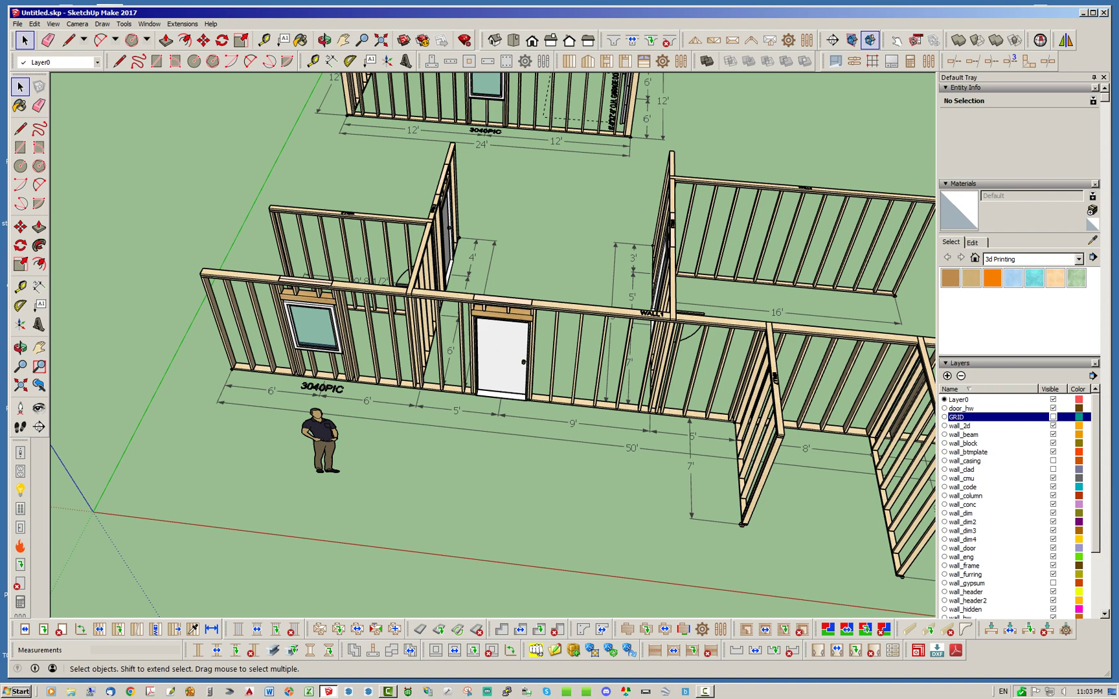
pyautogui.moveTo(492, 343); pyautogui.dragTo(554, 340, button='middle')
pyautogui.scroll(2, 334, 381)
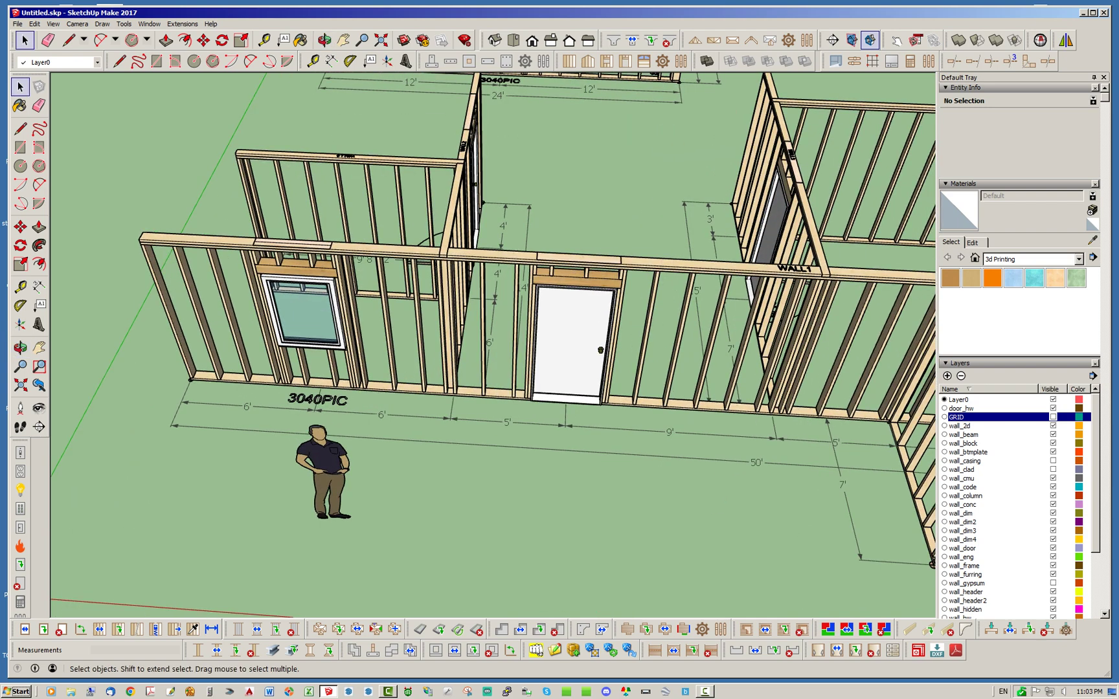
pyautogui.scroll(-3, 408, 414)
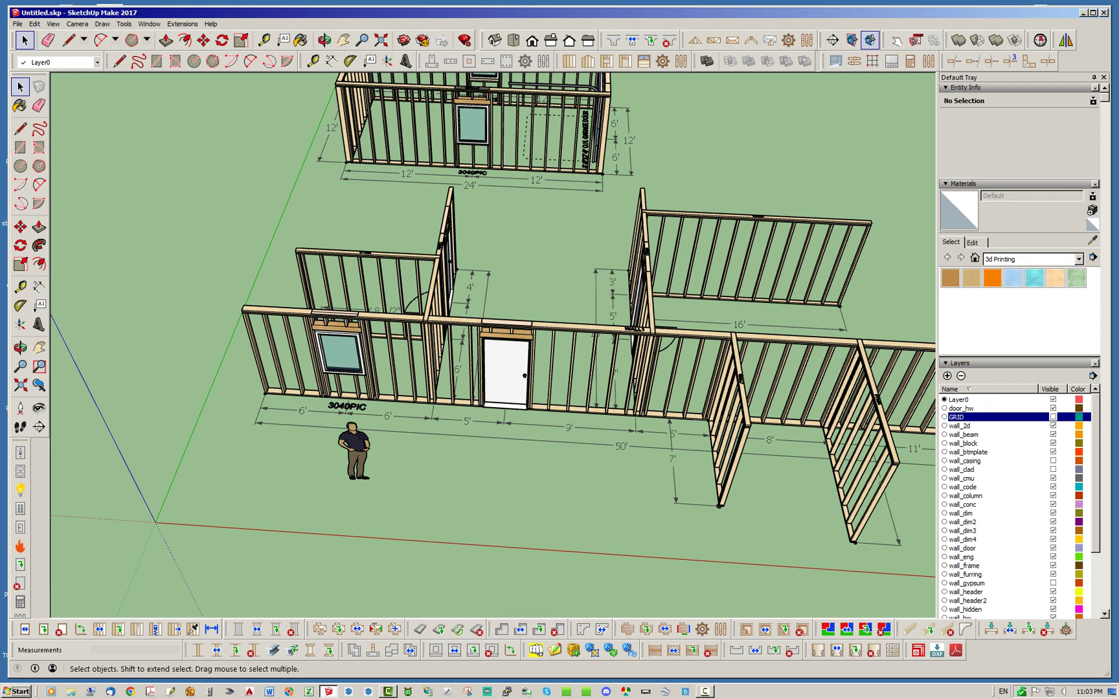
pyautogui.moveTo(518, 337); pyautogui.dragTo(563, 330, button='middle')
pyautogui.scroll(-3, 420, 356)
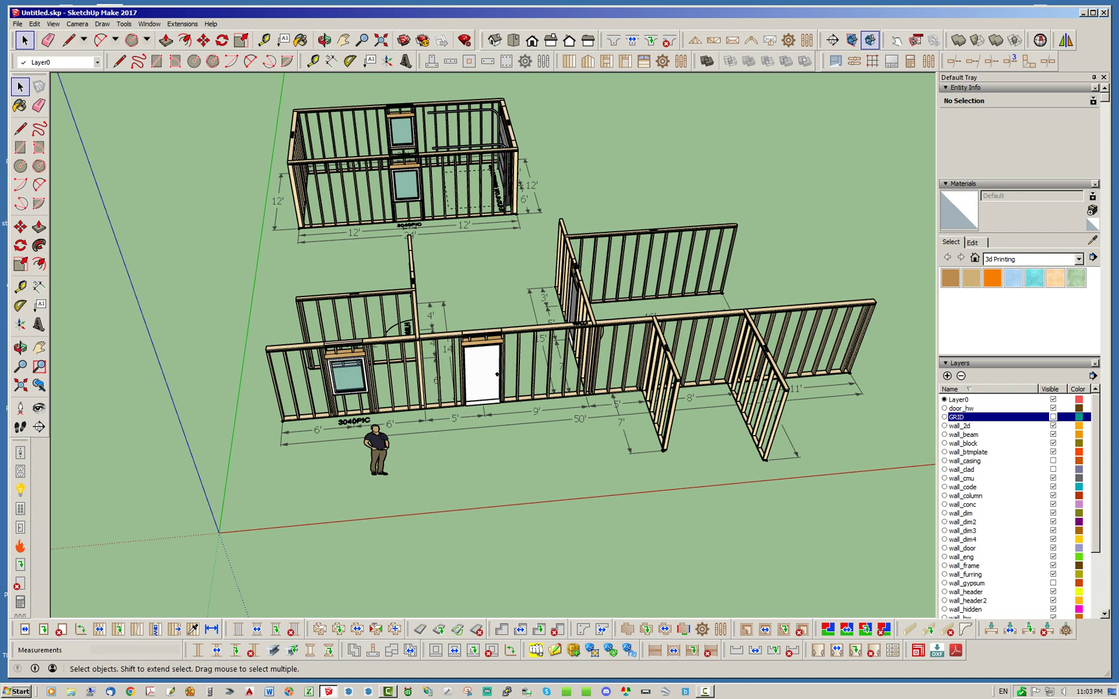
pyautogui.click(531, 363)
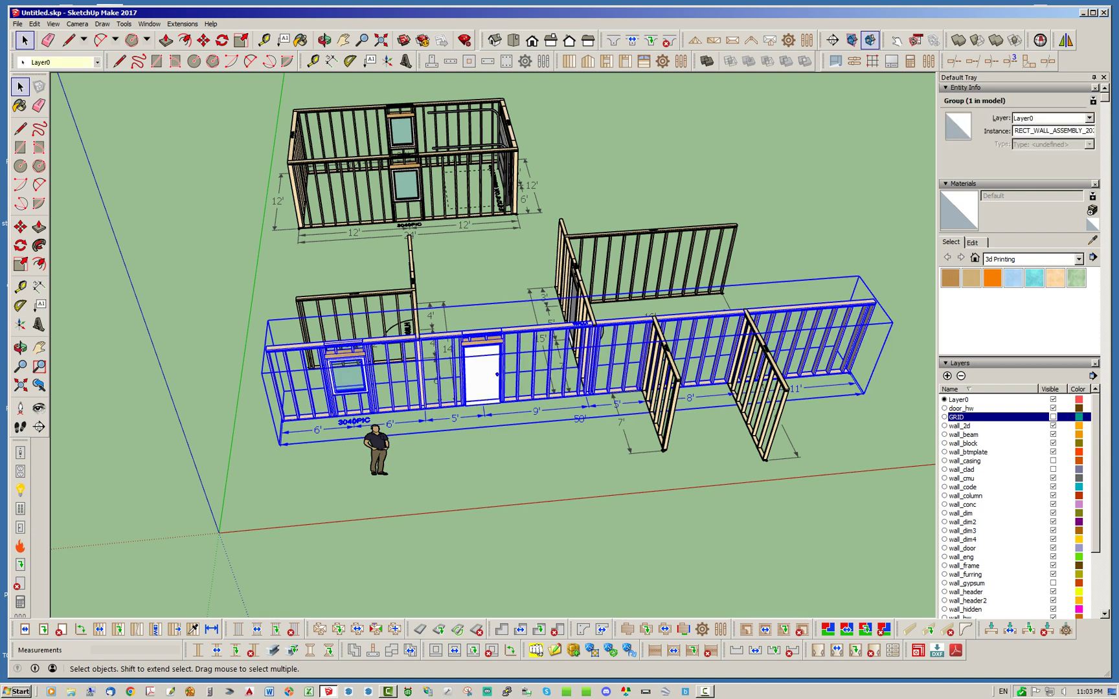
pyautogui.click(531, 492)
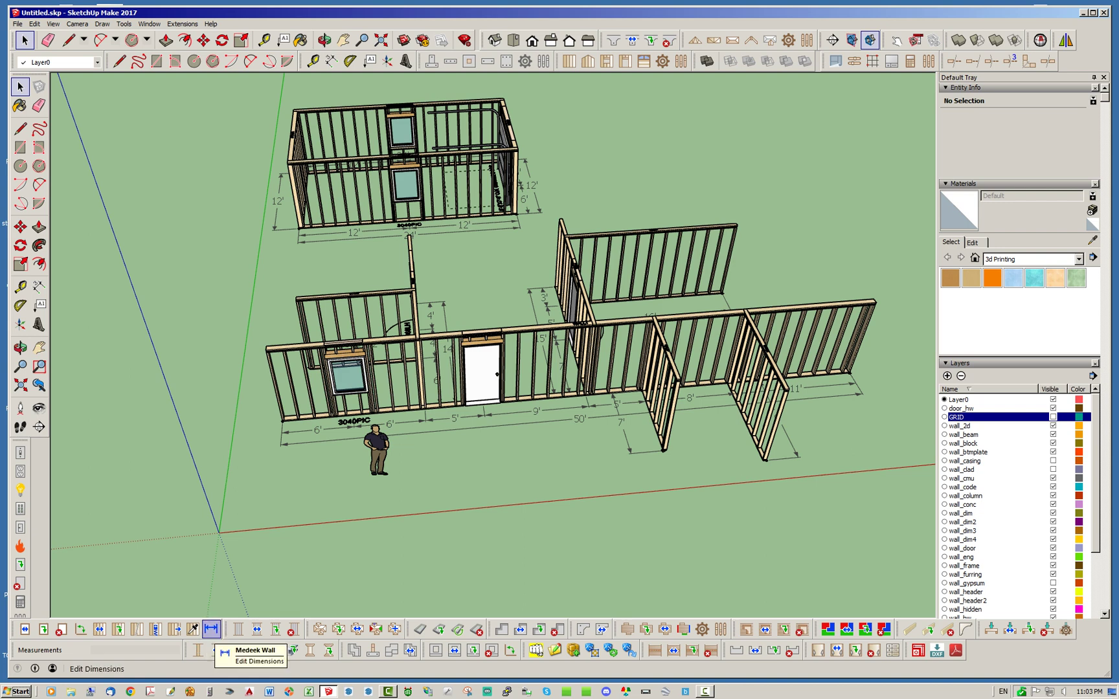
# Step: Set the overall length dimension of the long front wall to 60' with the Edit Dimensions tool
pyautogui.click(211, 629)
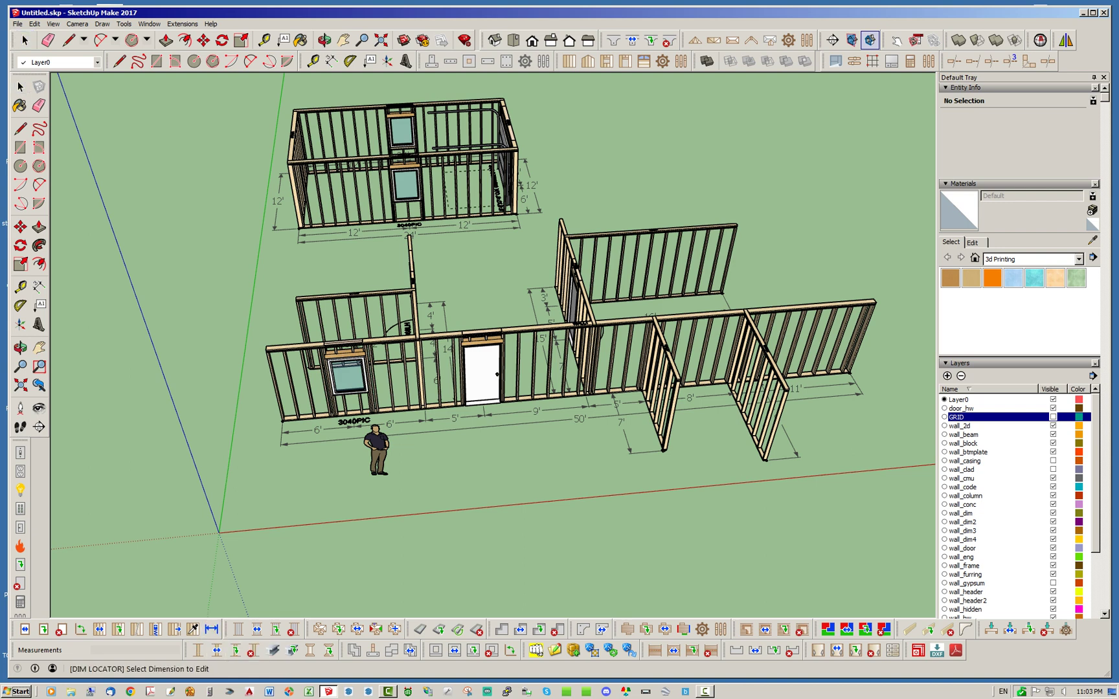
pyautogui.click(453, 429)
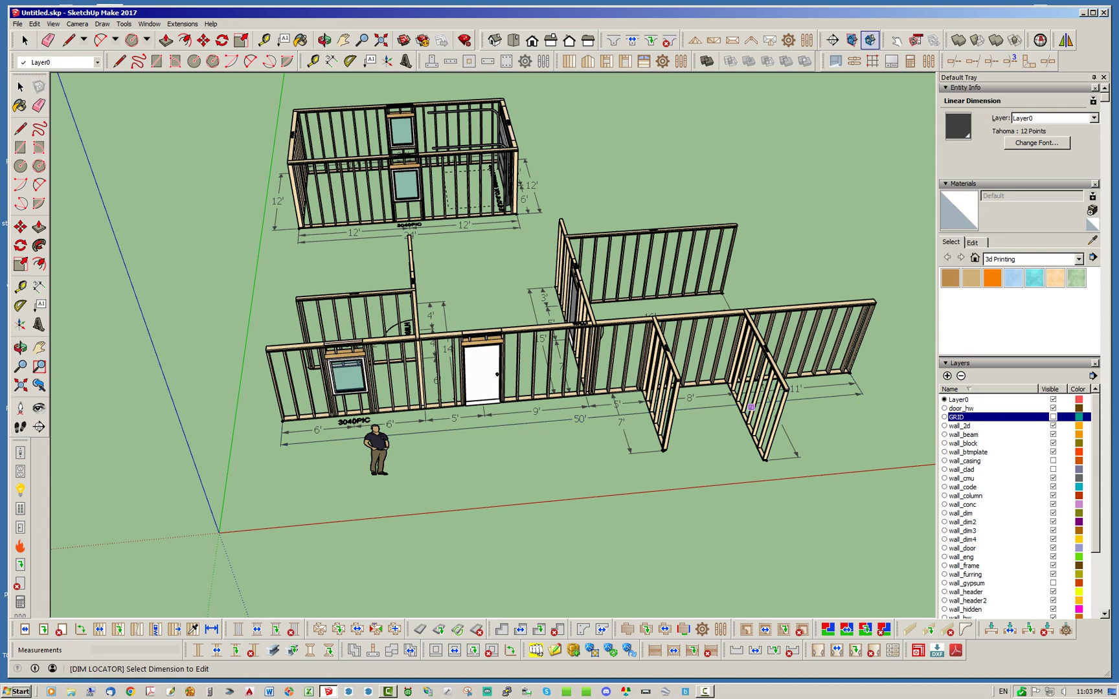
pyautogui.click(822, 373)
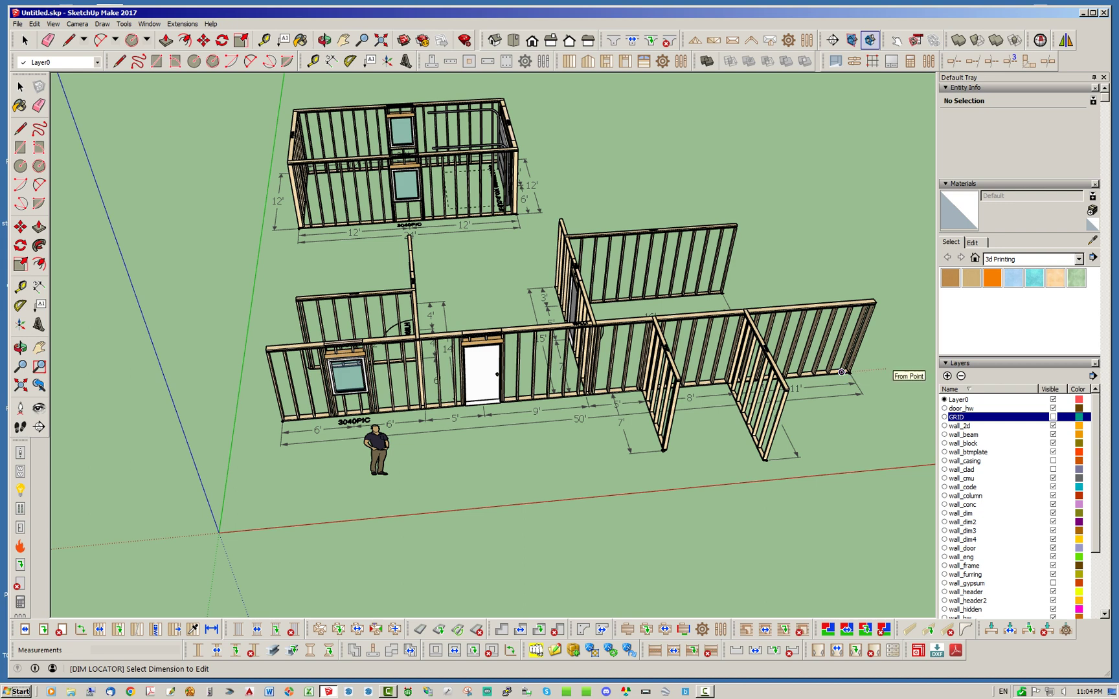
pyautogui.click(841, 372)
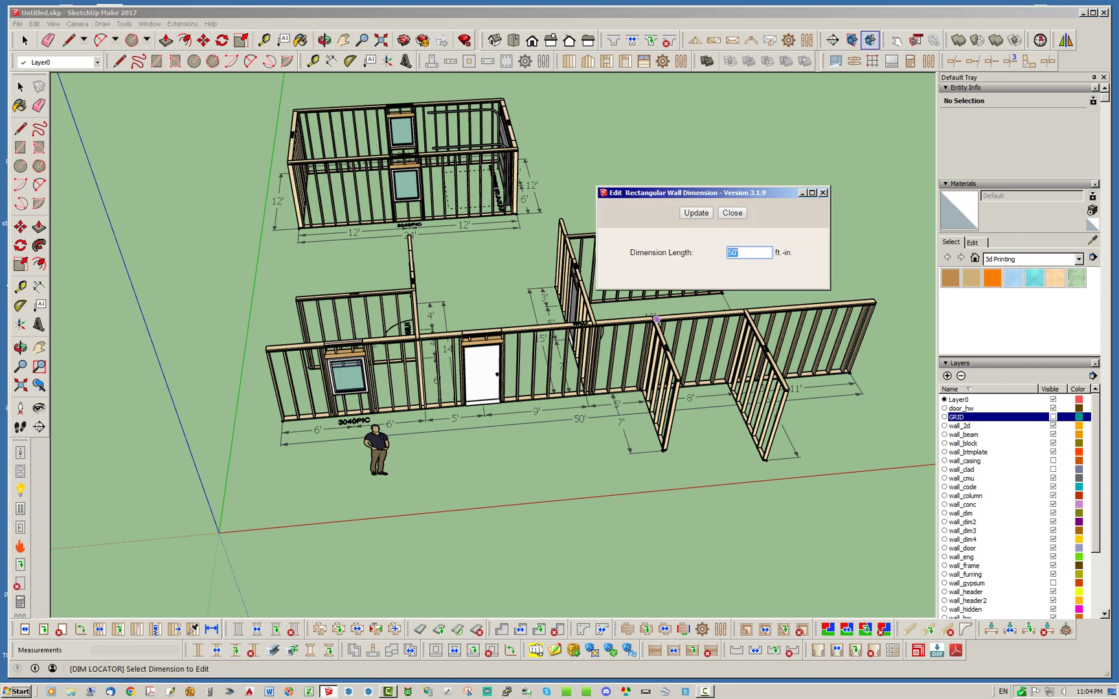
pyautogui.write("60'")
pyautogui.press('Return')
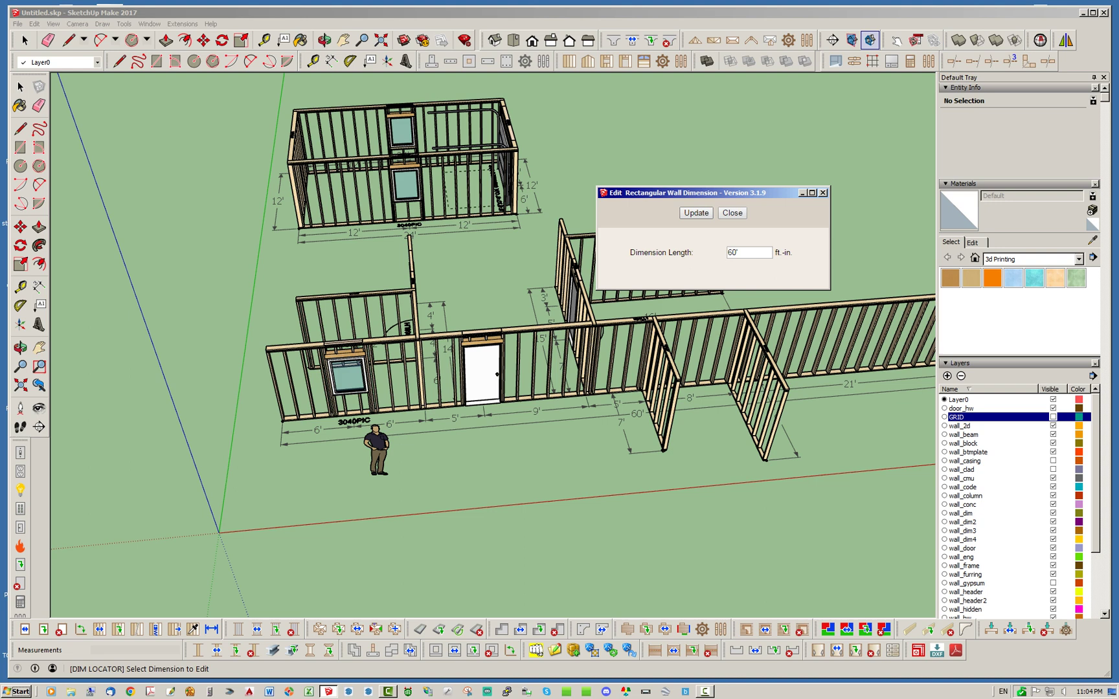
pyautogui.click(732, 213)
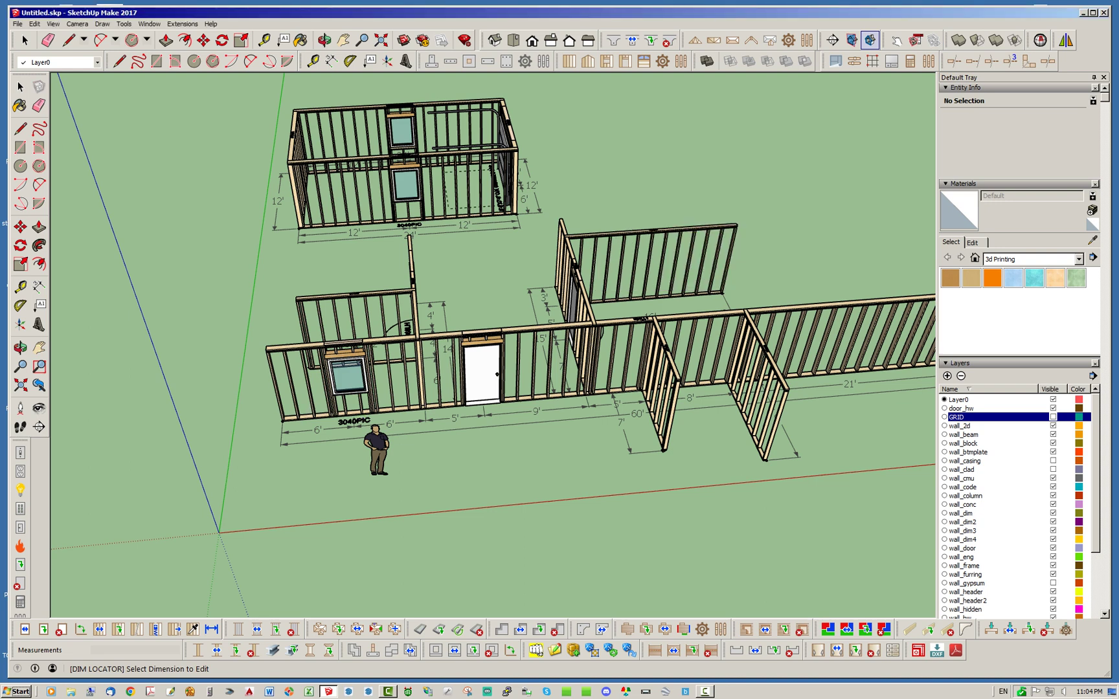
# Step: Inspect the lengthened front wall from end to end, including its far end, window, door and plan dimensions
pyautogui.scroll(-2, 162, 382)
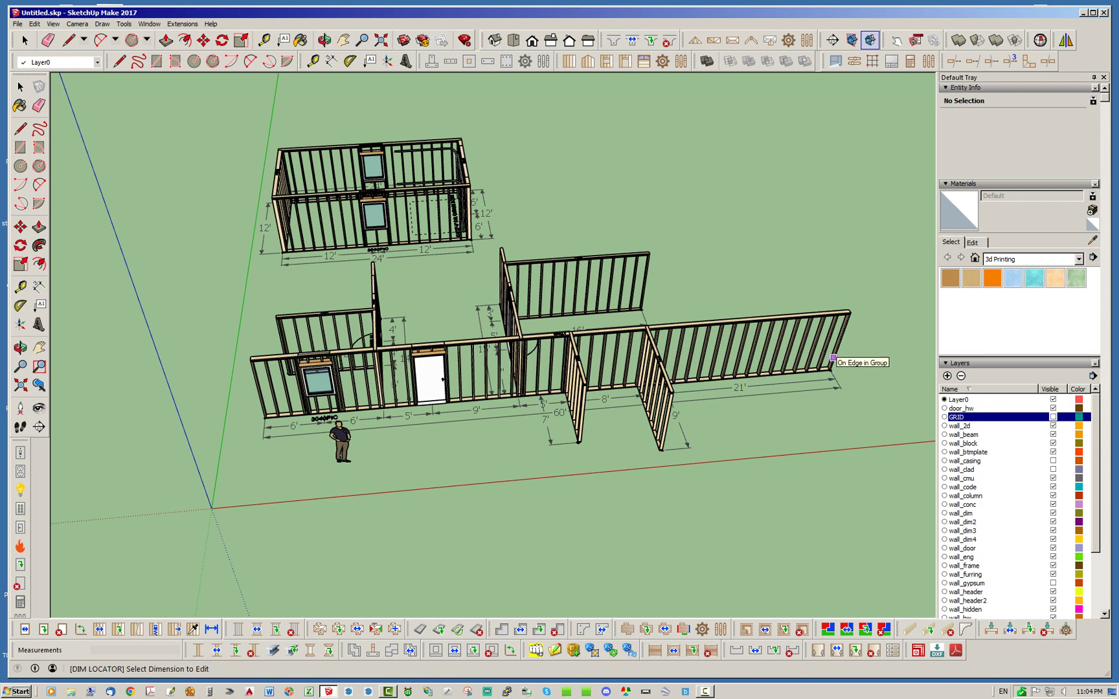
pyautogui.moveTo(493, 314); pyautogui.dragTo(453, 314, button='middle')
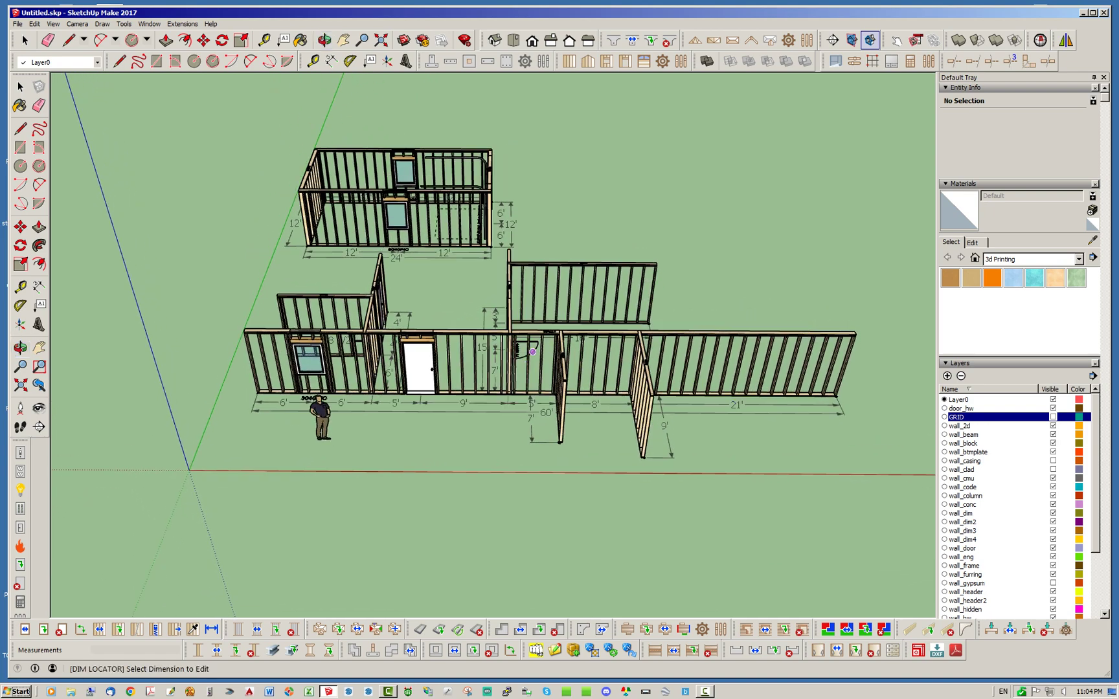
pyautogui.scroll(1, 532, 351)
pyautogui.moveTo(462, 421)
pyautogui.mouseDown(button='middle')
pyautogui.moveTo(586, 424)
pyautogui.moveTo(473, 417)
pyautogui.mouseUp(button='middle')
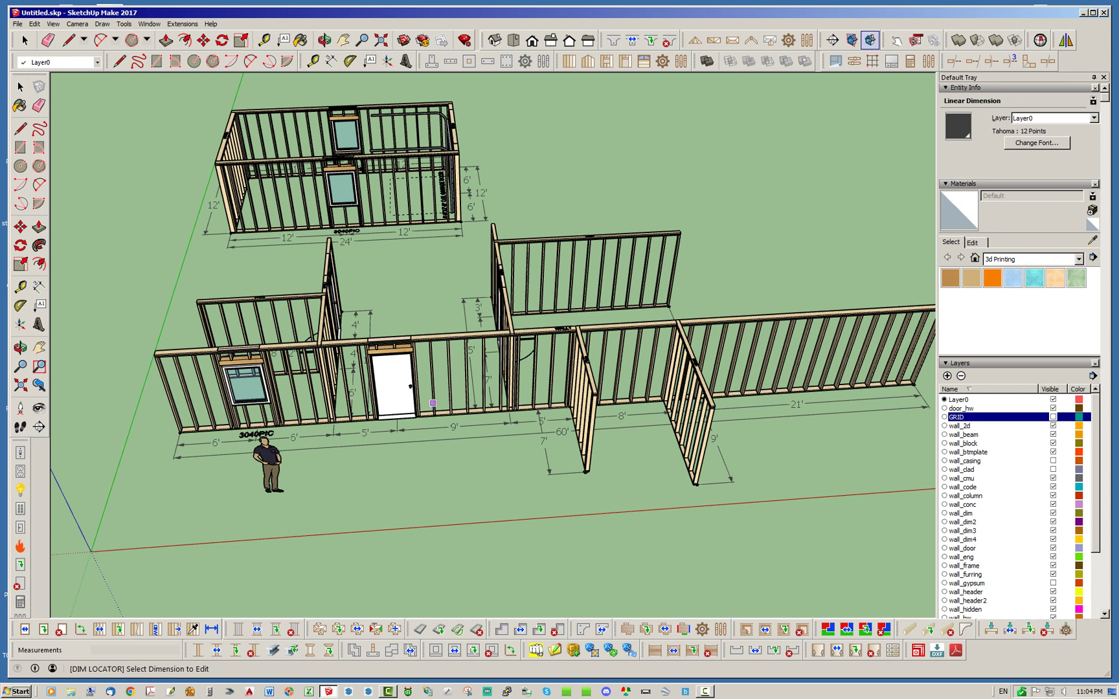
pyautogui.press('Escape')
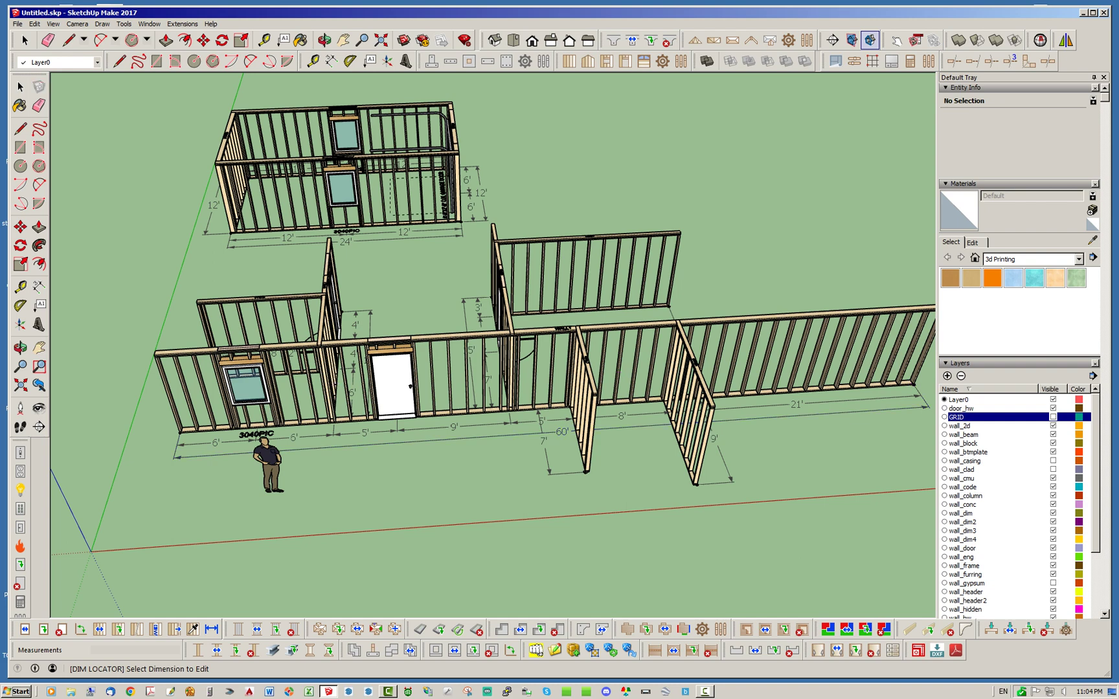
pyautogui.scroll(10, 194, 431)
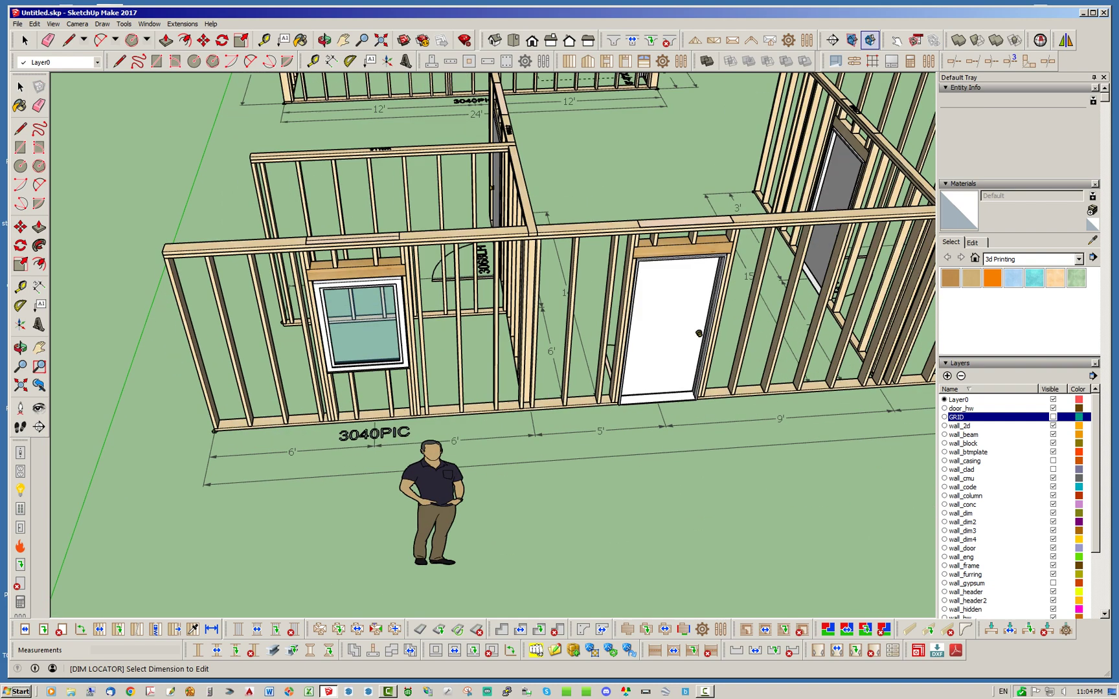
pyautogui.scroll(8, 356, 462)
pyautogui.scroll(-6, 216, 380)
pyautogui.scroll(-10, 220, 379)
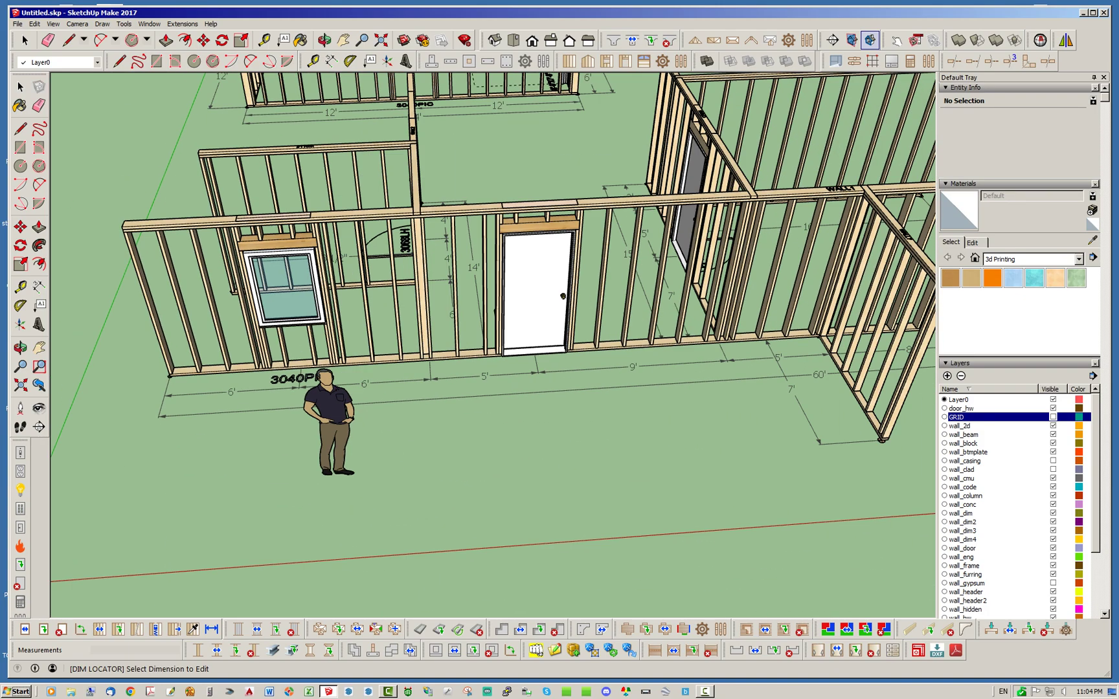
pyautogui.scroll(10, 667, 411)
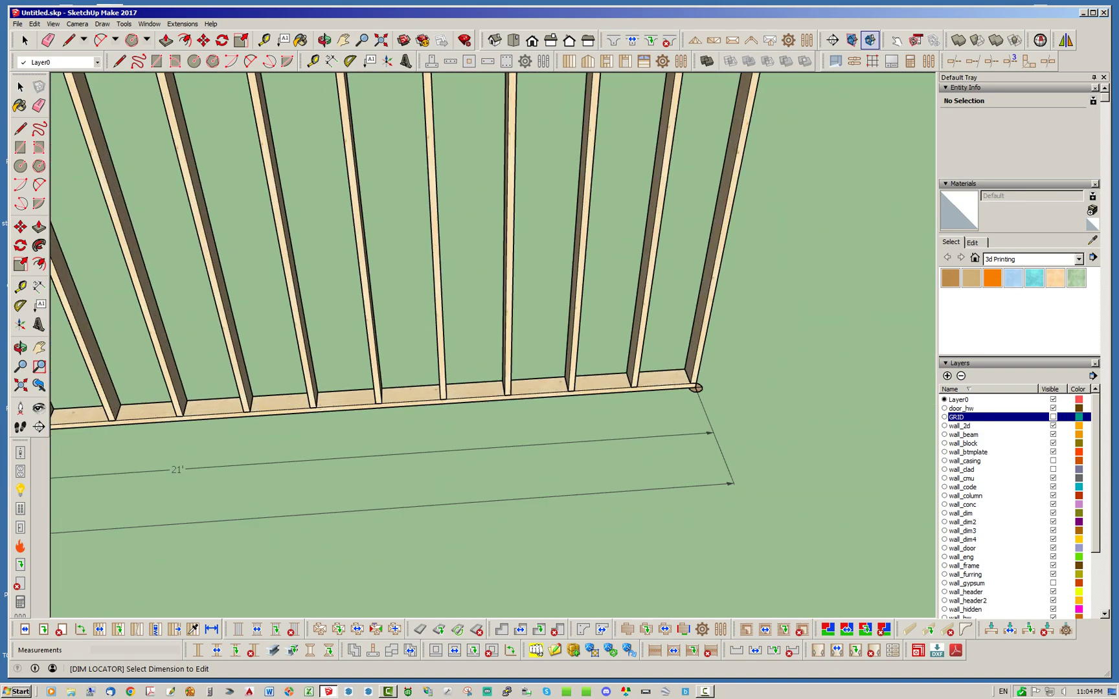
pyautogui.scroll(-10, 667, 411)
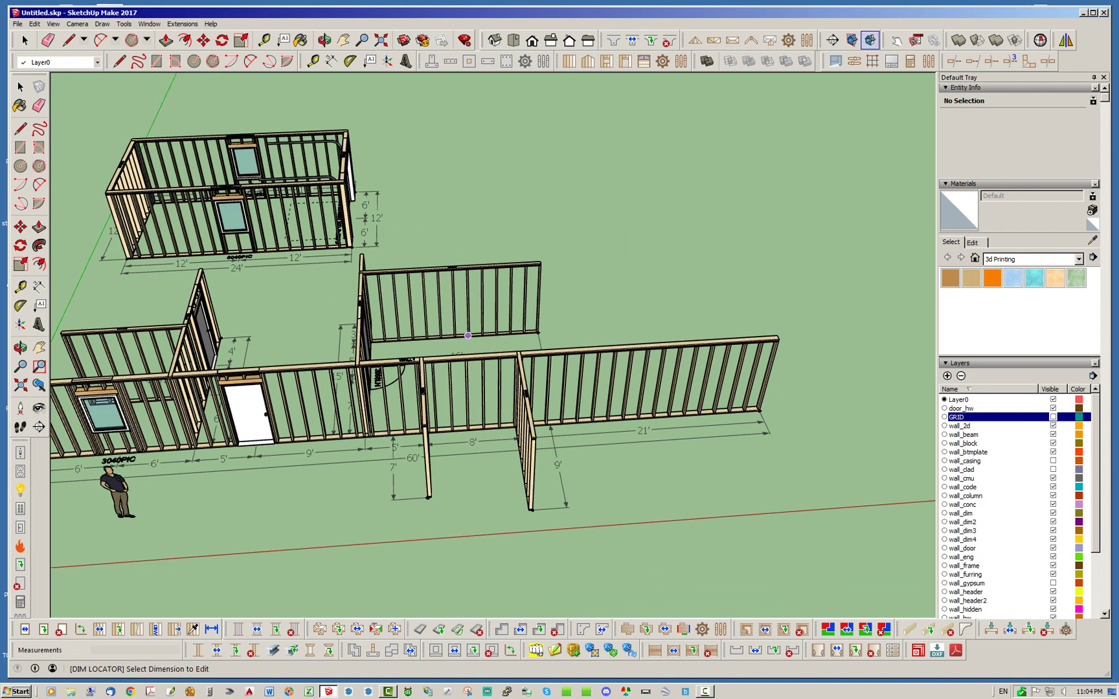
# Step: Review the general annotation and dimension options in the Medeek Wall global settings without changing them
pyautogui.scroll(-1, 651, 382)
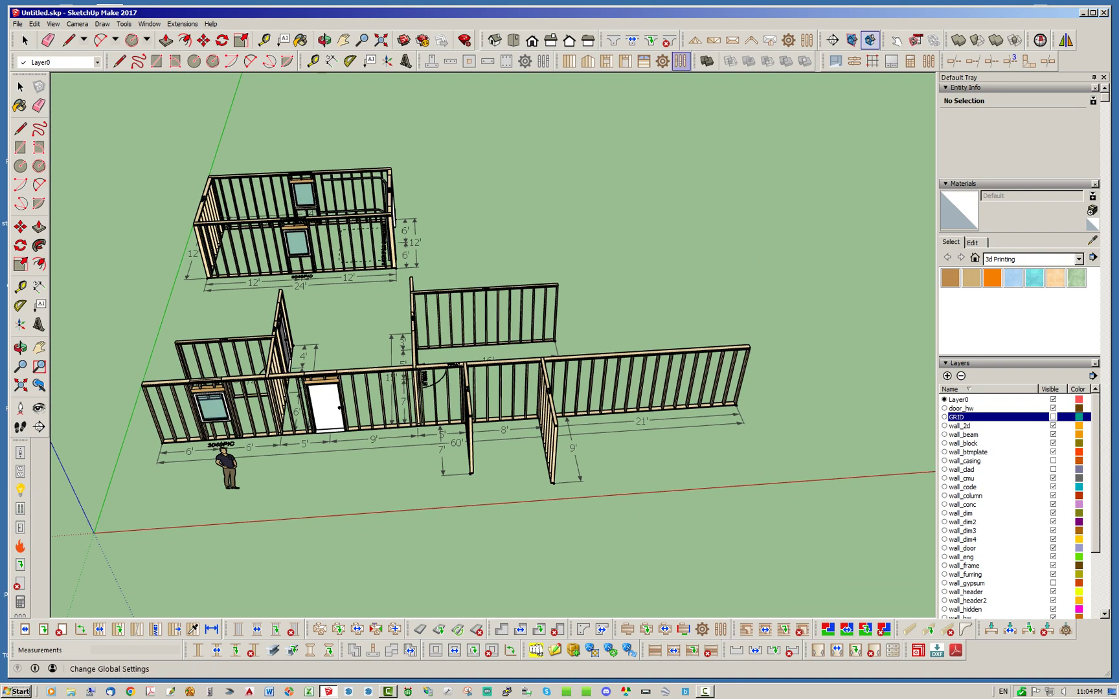
pyautogui.moveTo(1118, 136); pyautogui.dragTo(460, 85)
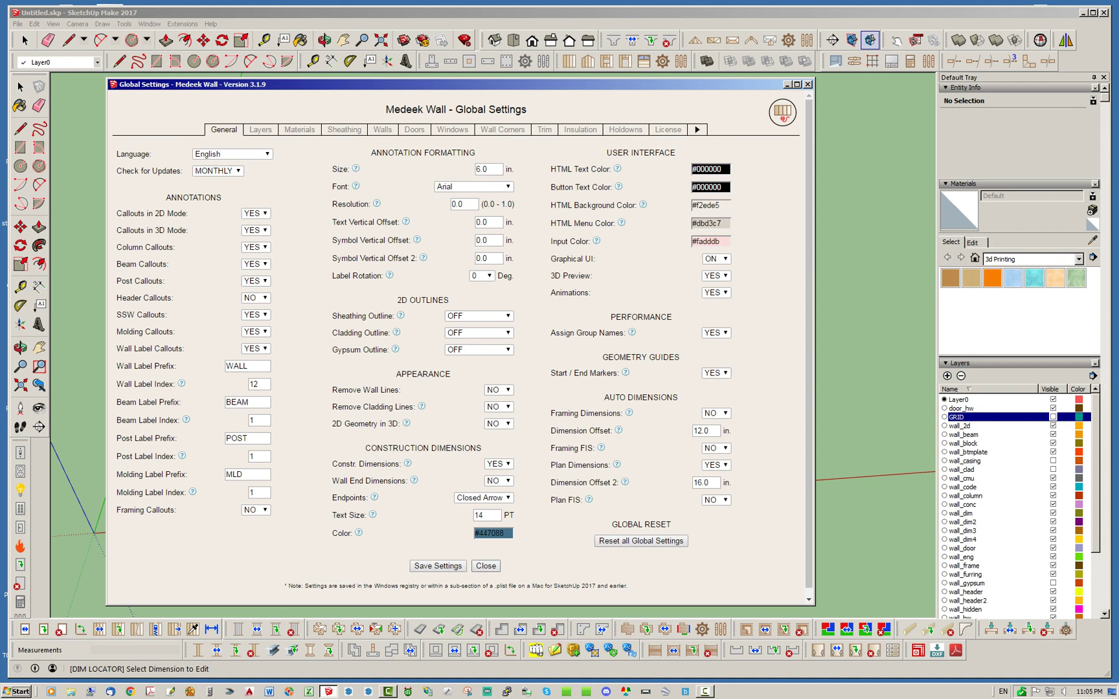
pyautogui.click(485, 566)
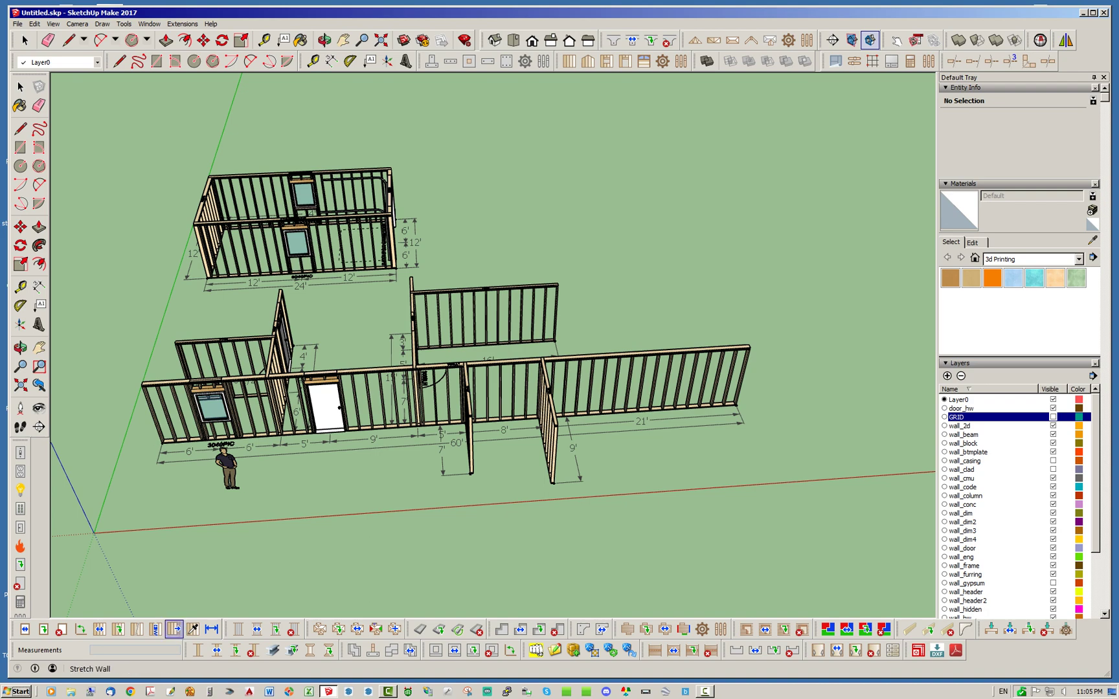
# Step: Shorten the long front wall by 2' at its start end beside the window using Stretch Wall
pyautogui.scroll(-2, 717, 387)
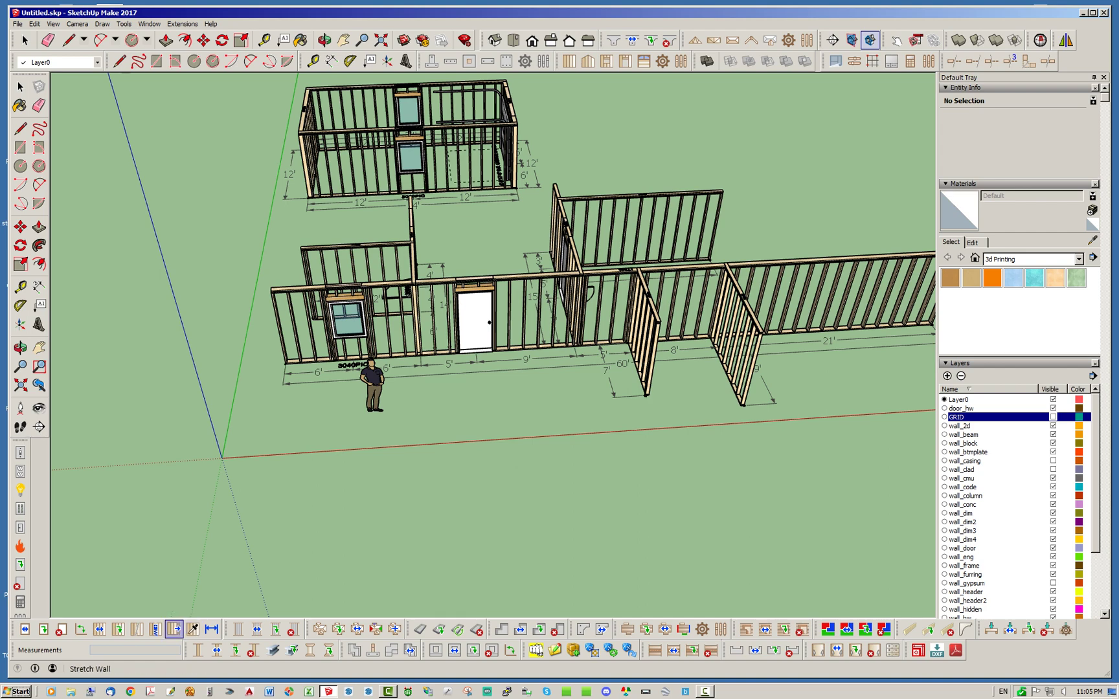
pyautogui.click(175, 629)
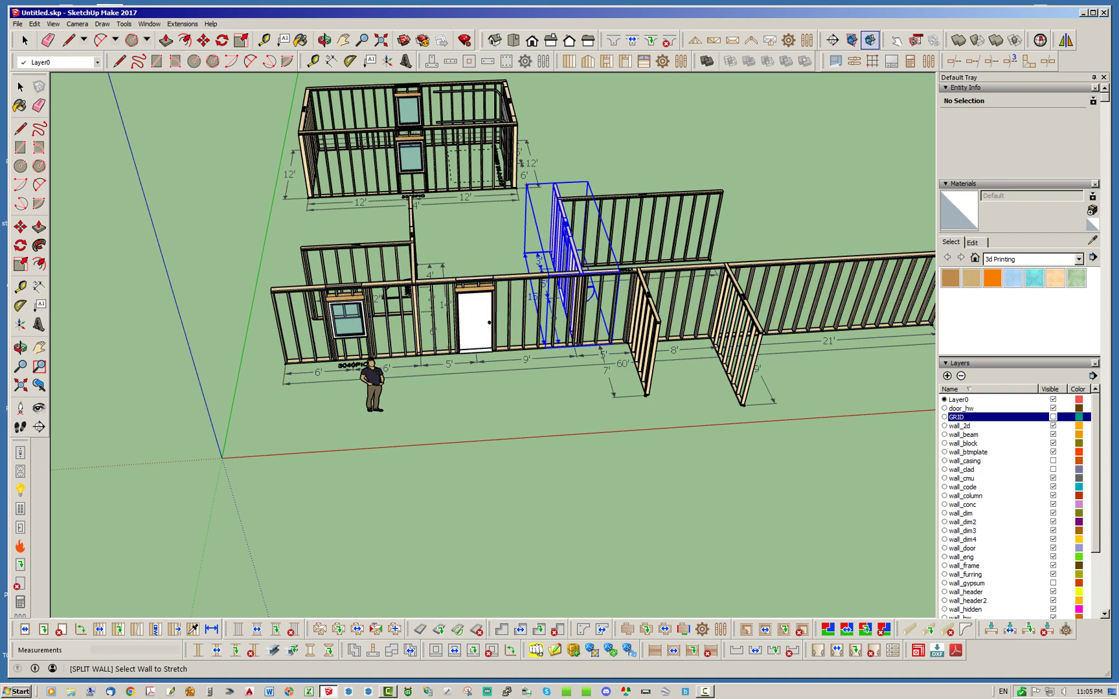
pyautogui.click(524, 305)
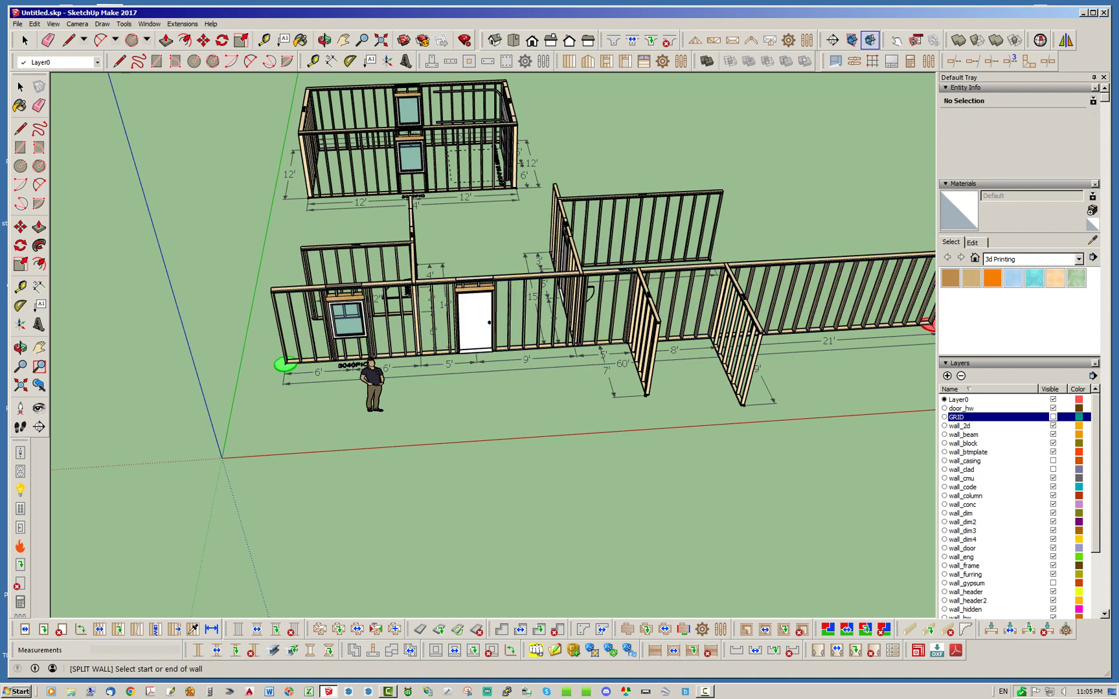
pyautogui.scroll(5, 259, 401)
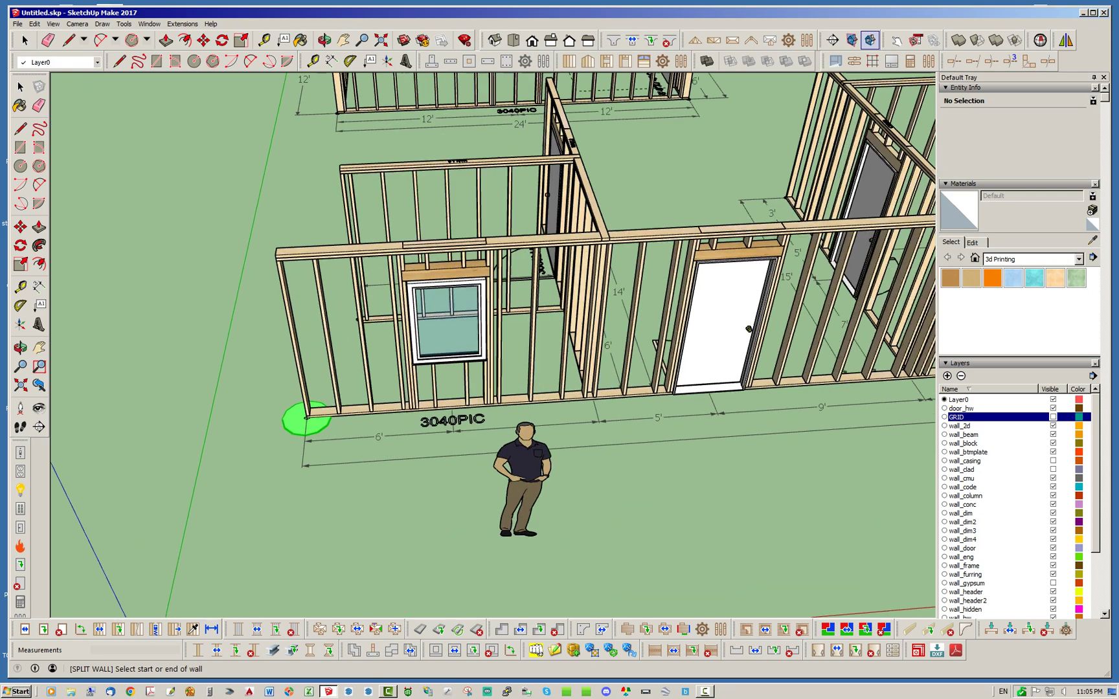
pyautogui.click(307, 418)
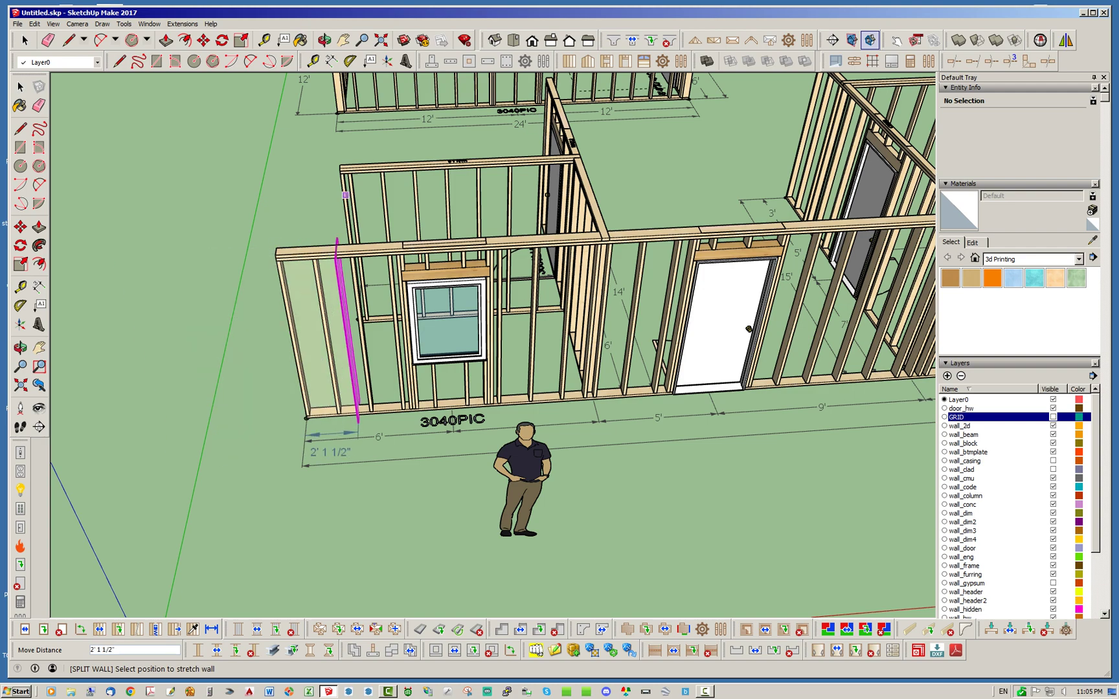
pyautogui.moveTo(329, 213); pyautogui.dragTo(535, 253, button='middle')
pyautogui.write("2'")
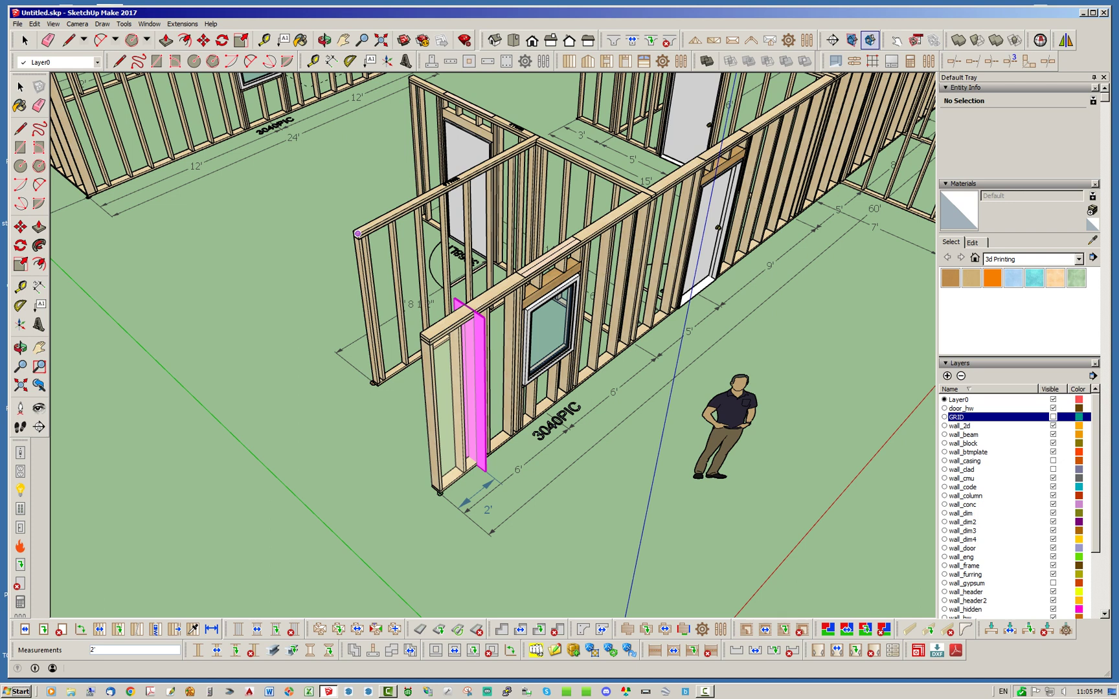
pyautogui.scroll(-3, 429, 464)
pyautogui.scroll(-2, 433, 459)
pyautogui.moveTo(432, 458); pyautogui.dragTo(197, 453, button='middle')
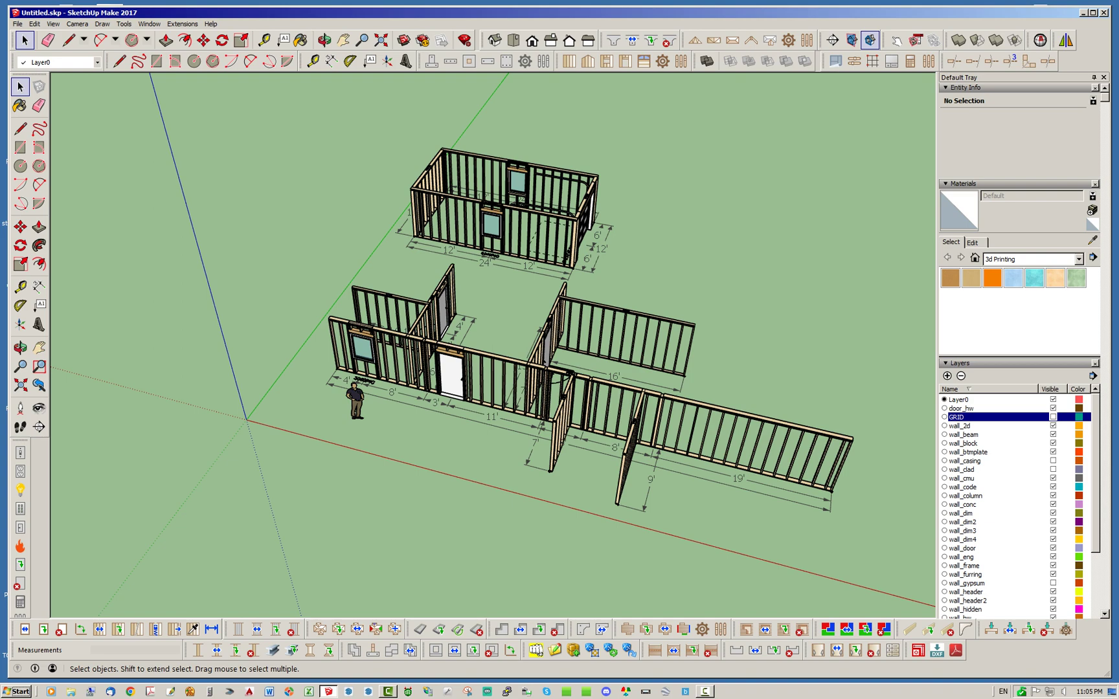
# Step: Regenerate the long front wall's assembly and check its framing and dimensions around the model
pyautogui.scroll(2, 686, 426)
pyautogui.scroll(-1, 321, 385)
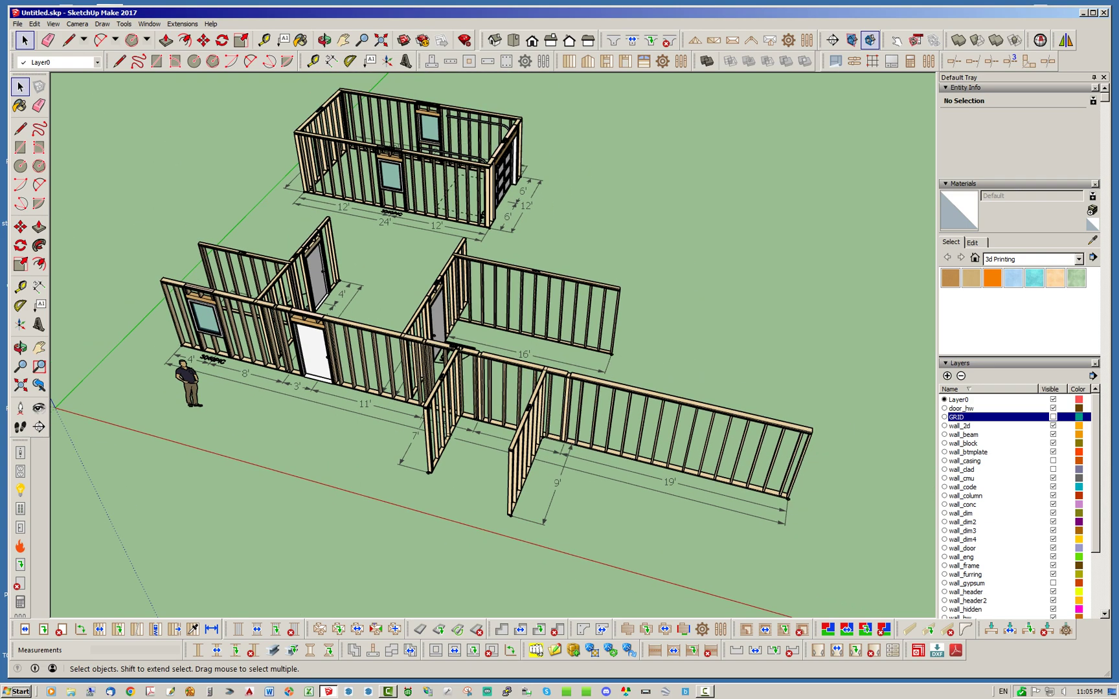
pyautogui.rightClick(626, 386)
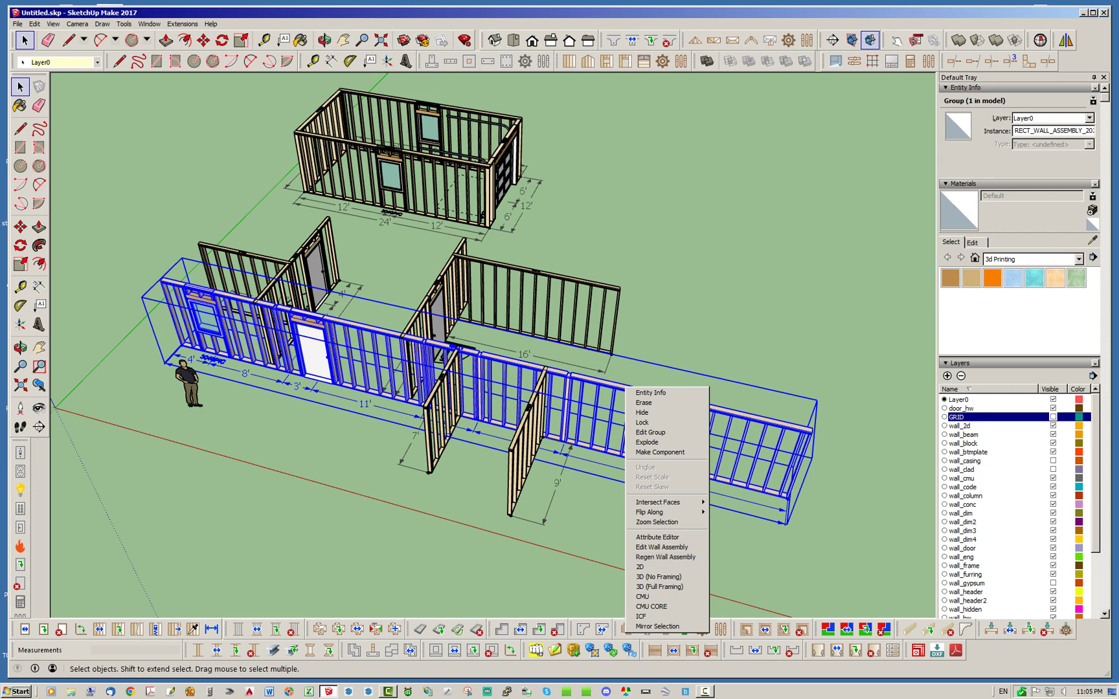
pyautogui.click(664, 557)
pyautogui.moveTo(492, 453); pyautogui.dragTo(641, 460, button='middle')
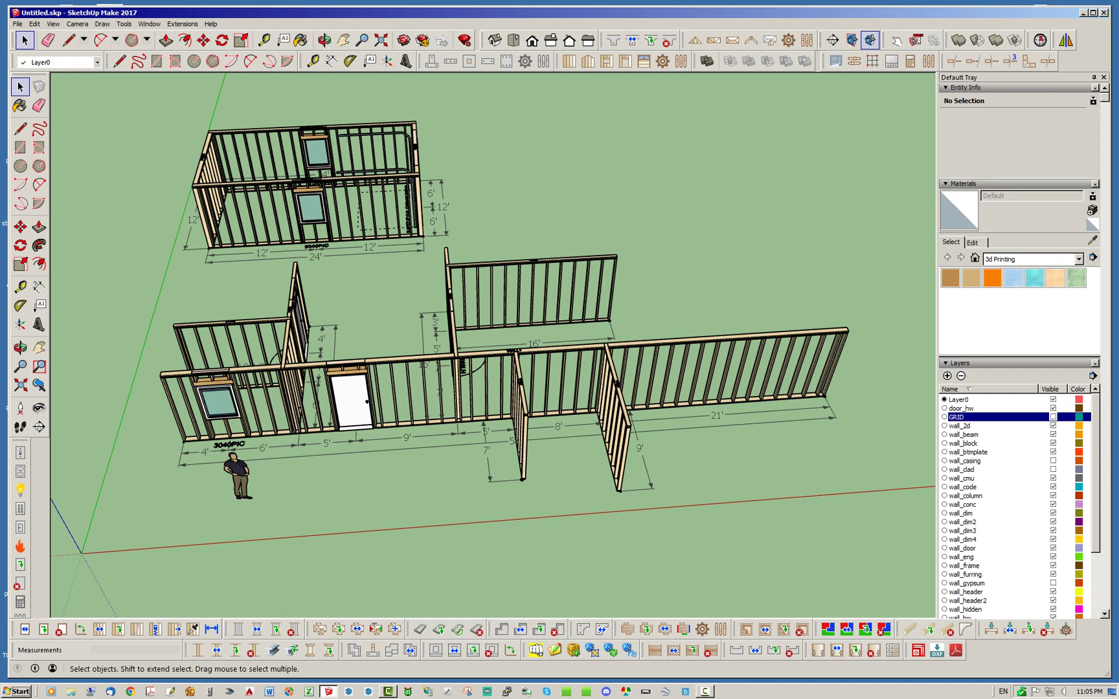
pyautogui.moveTo(492, 311); pyautogui.dragTo(453, 310, button='middle')
pyautogui.moveTo(486, 212); pyautogui.dragTo(489, 211, button='middle')
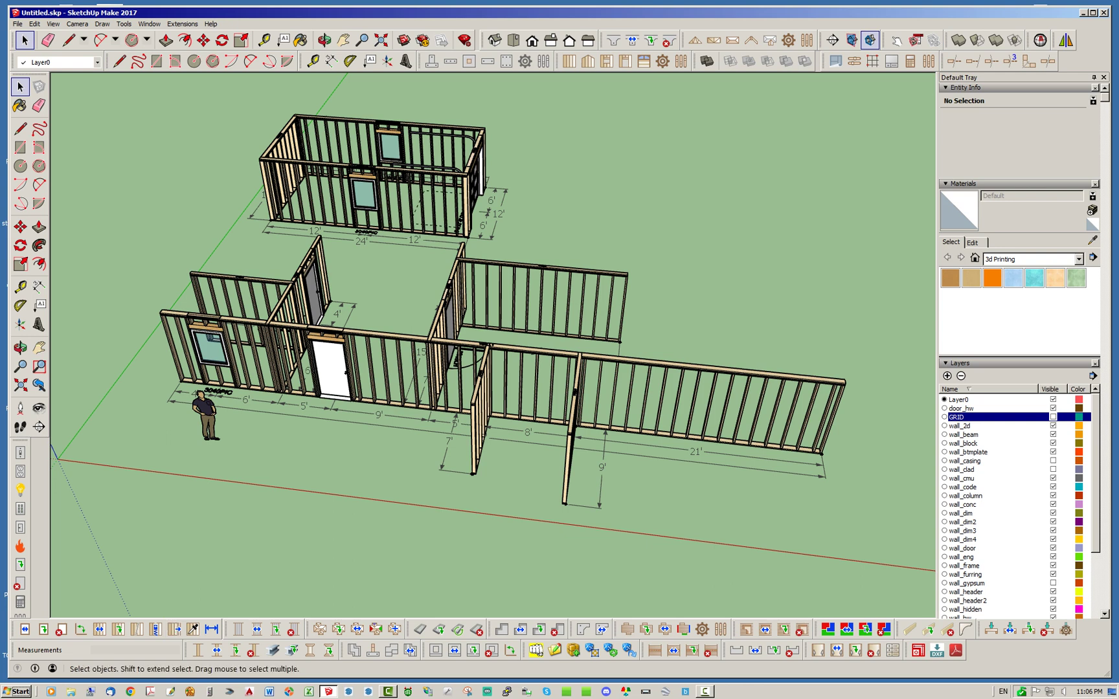
# Step: Turn on the GRID layer and move the 15' interior door wall 3' toward the front wall's door using Move Wall
pyautogui.moveTo(486, 324); pyautogui.dragTo(495, 346, button='middle')
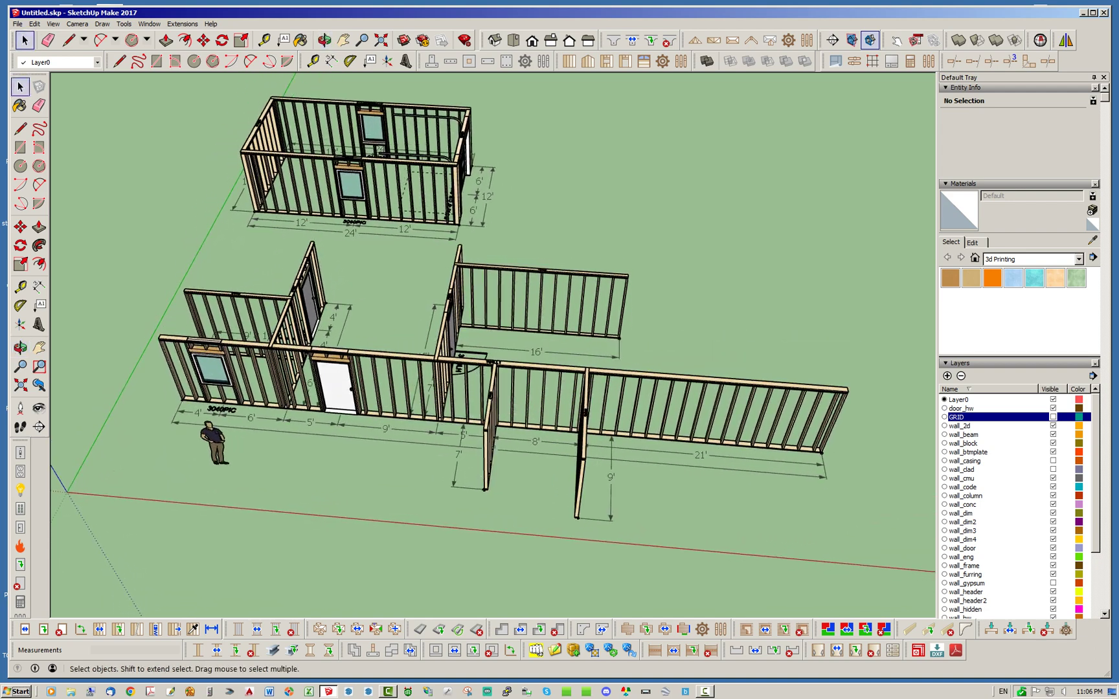
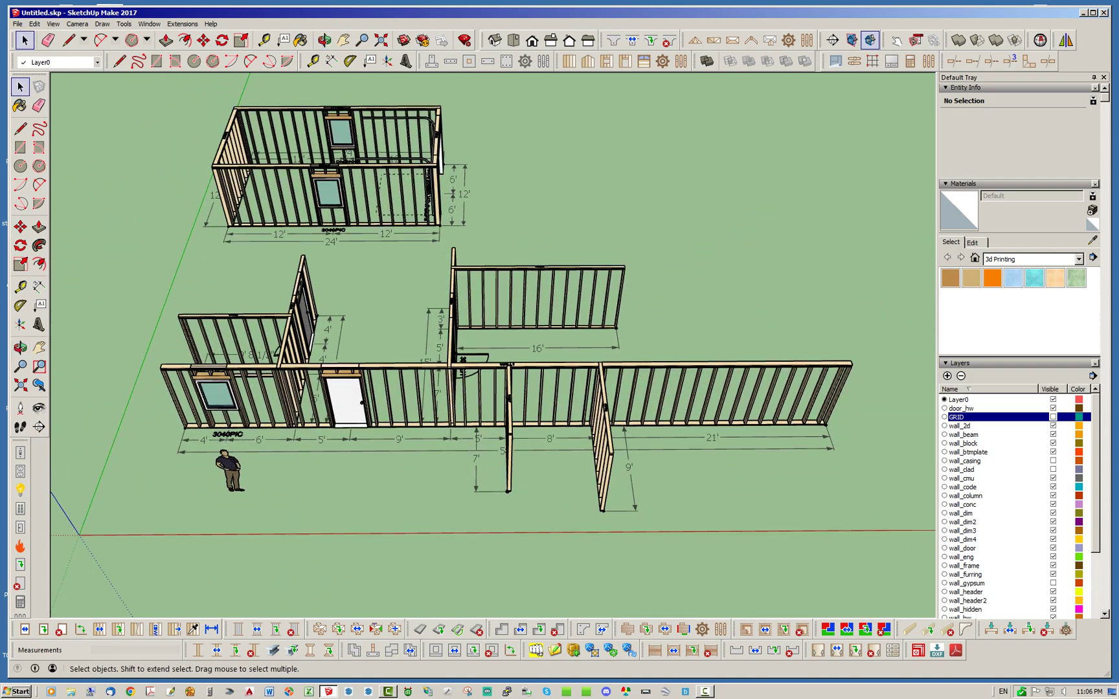
pyautogui.moveTo(447, 372); pyautogui.dragTo(440, 379, button='middle')
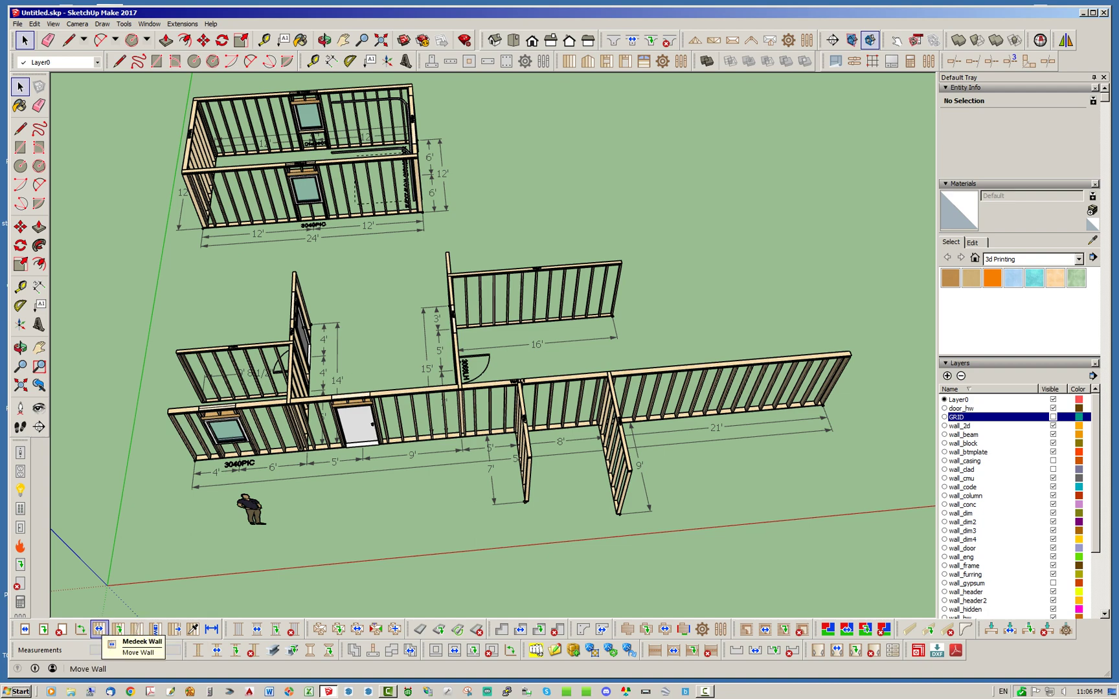
pyautogui.click(99, 629)
pyautogui.moveTo(373, 415); pyautogui.dragTo(489, 356, button='middle')
pyautogui.click(398, 355)
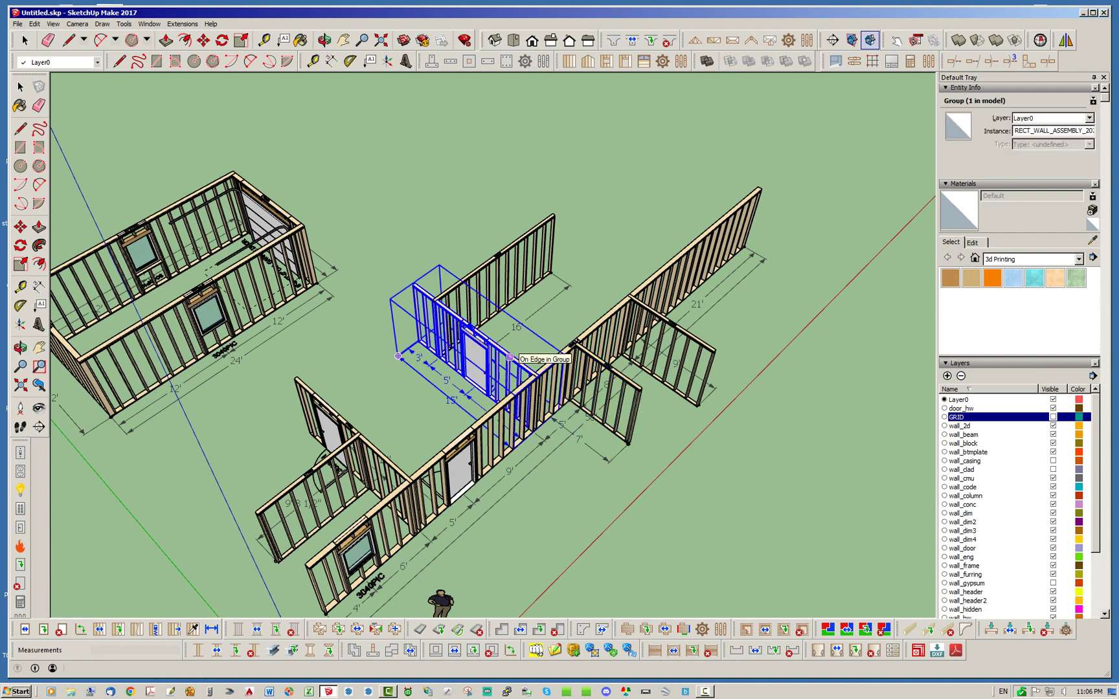
pyautogui.moveTo(512, 352); pyautogui.dragTo(369, 295, button='middle')
pyautogui.scroll(2, 542, 355)
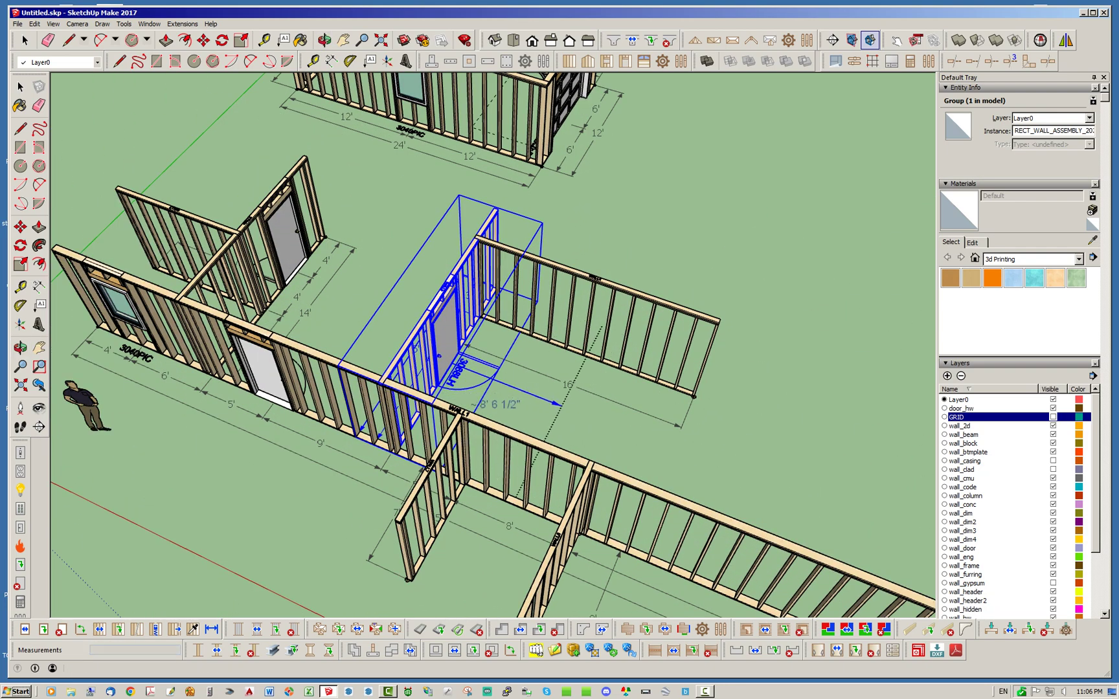
pyautogui.moveTo(278, 434); pyautogui.dragTo(420, 466, button='middle')
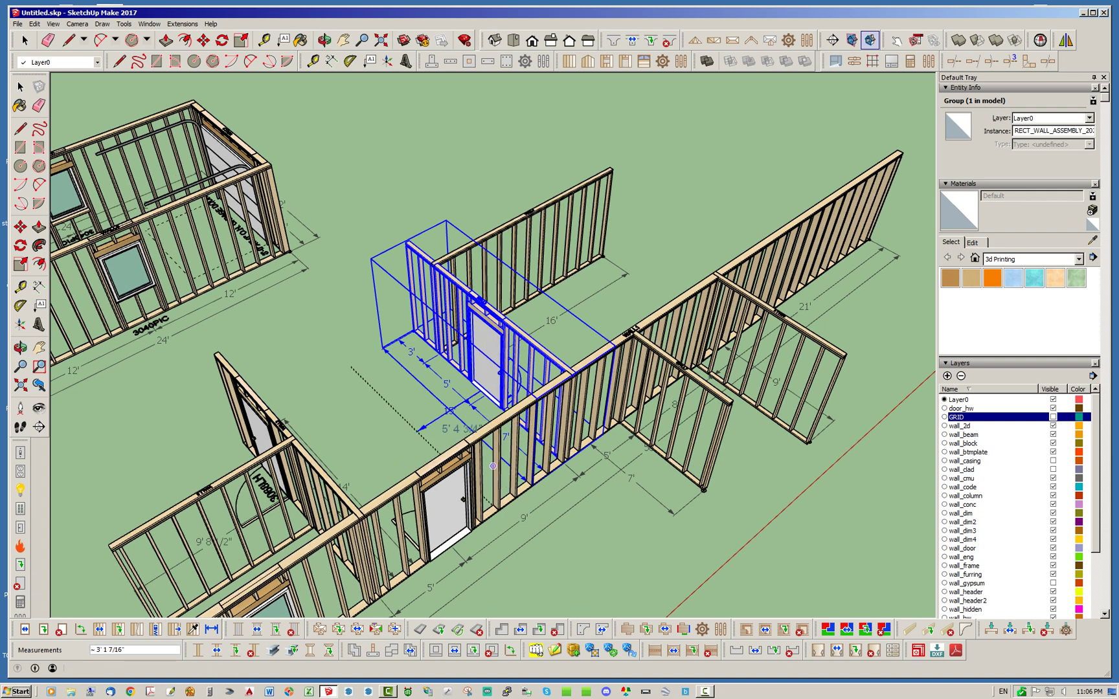
pyautogui.click(1052, 417)
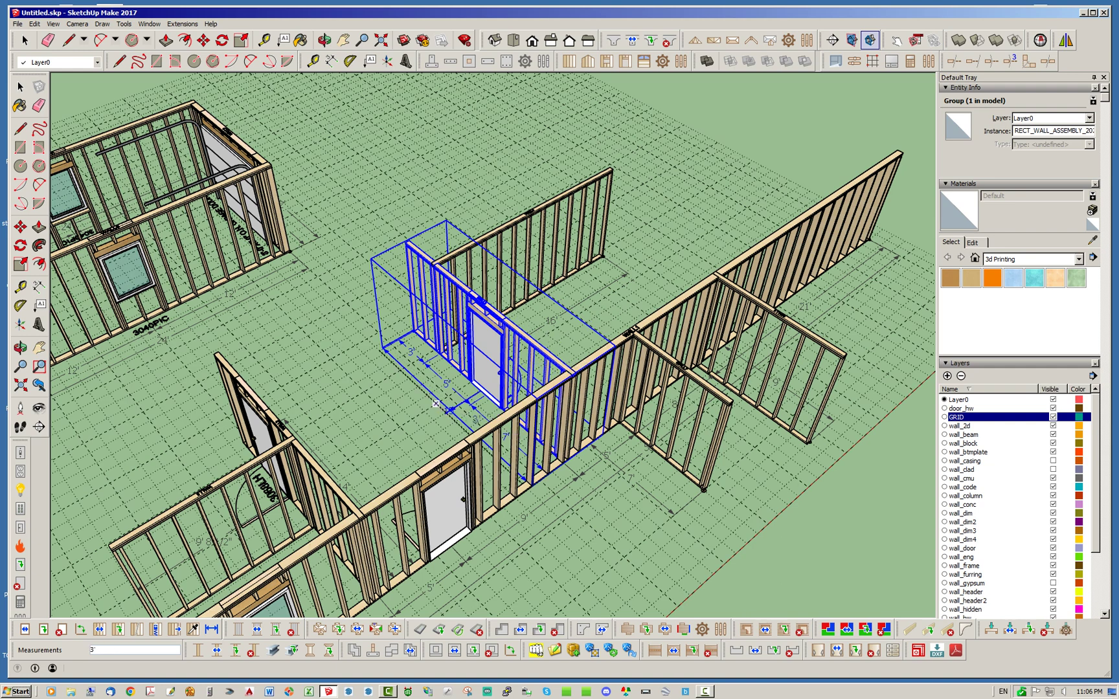
pyautogui.press('Return')
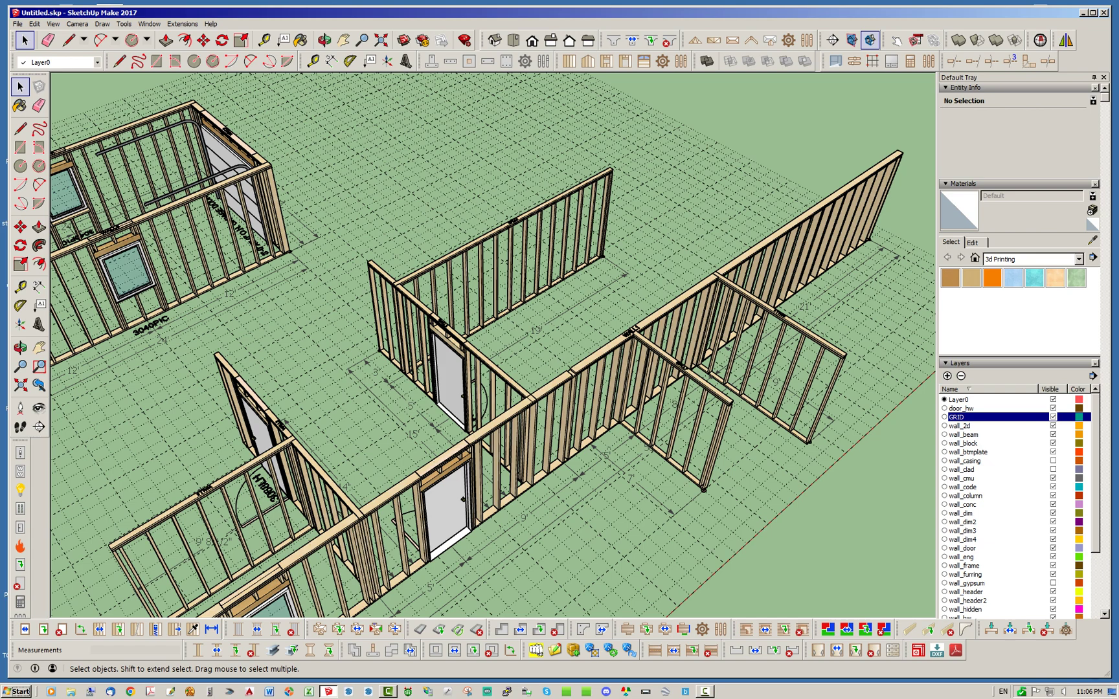
# Step: Regenerate the long front wall's assembly to update its framing where the moved interior door wall meets it
pyautogui.scroll(-2, 444, 375)
pyautogui.moveTo(445, 375); pyautogui.dragTo(389, 346, button='middle')
pyautogui.scroll(3, 465, 447)
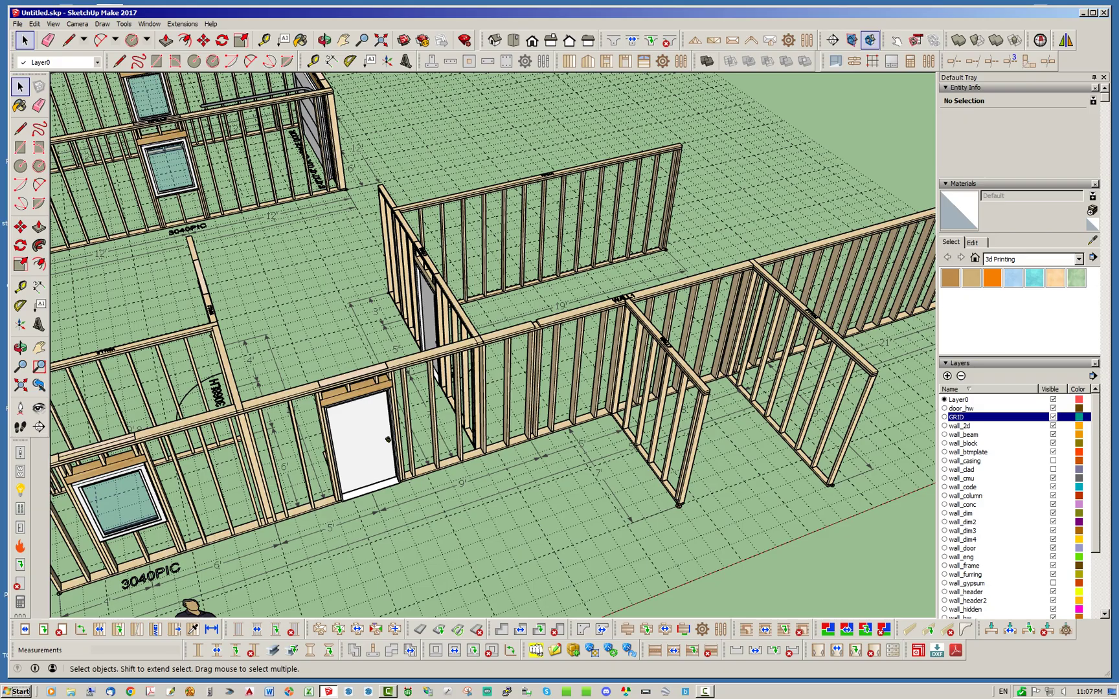
pyautogui.scroll(-2, 534, 291)
pyautogui.scroll(3, 427, 206)
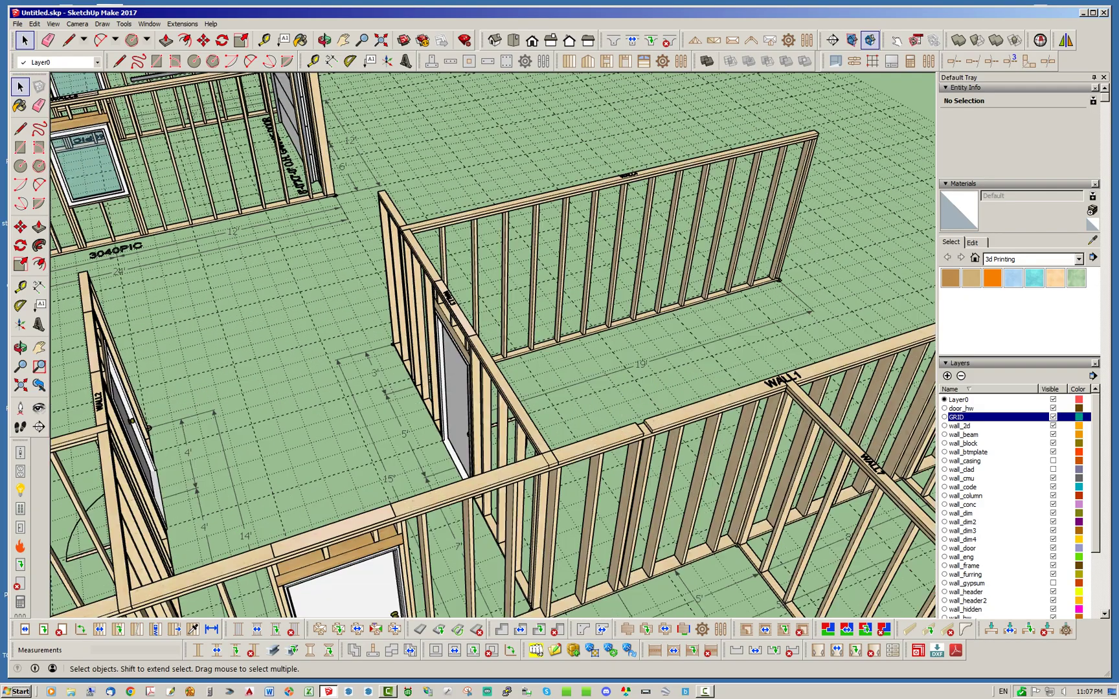
pyautogui.scroll(-3, 535, 246)
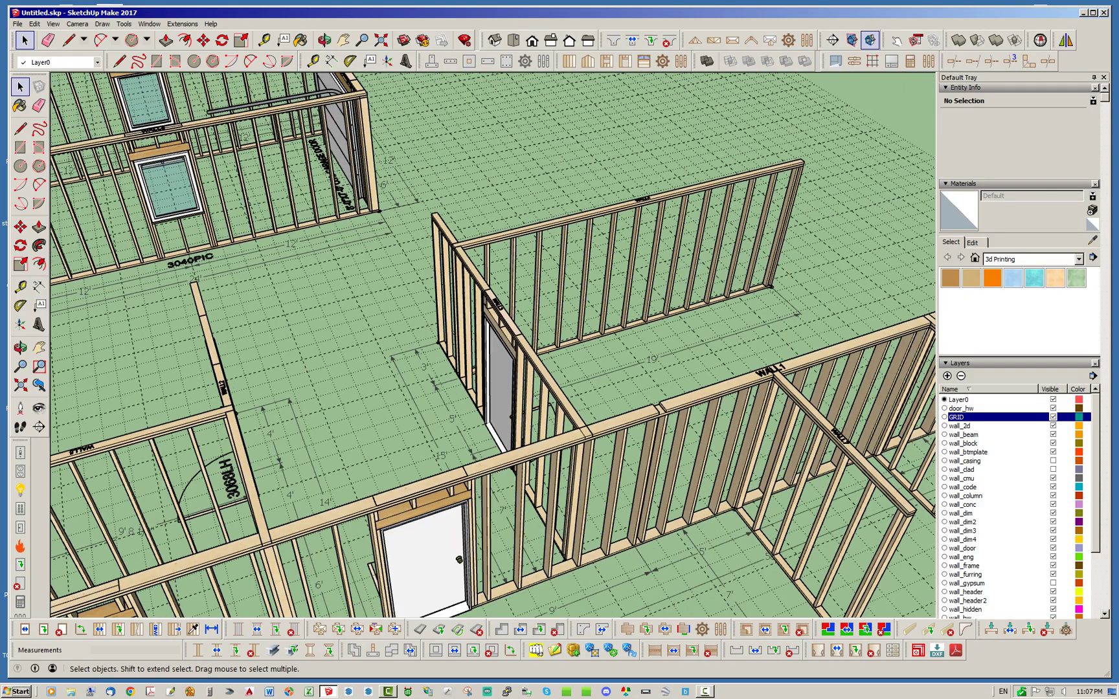
pyautogui.scroll(-2, 570, 291)
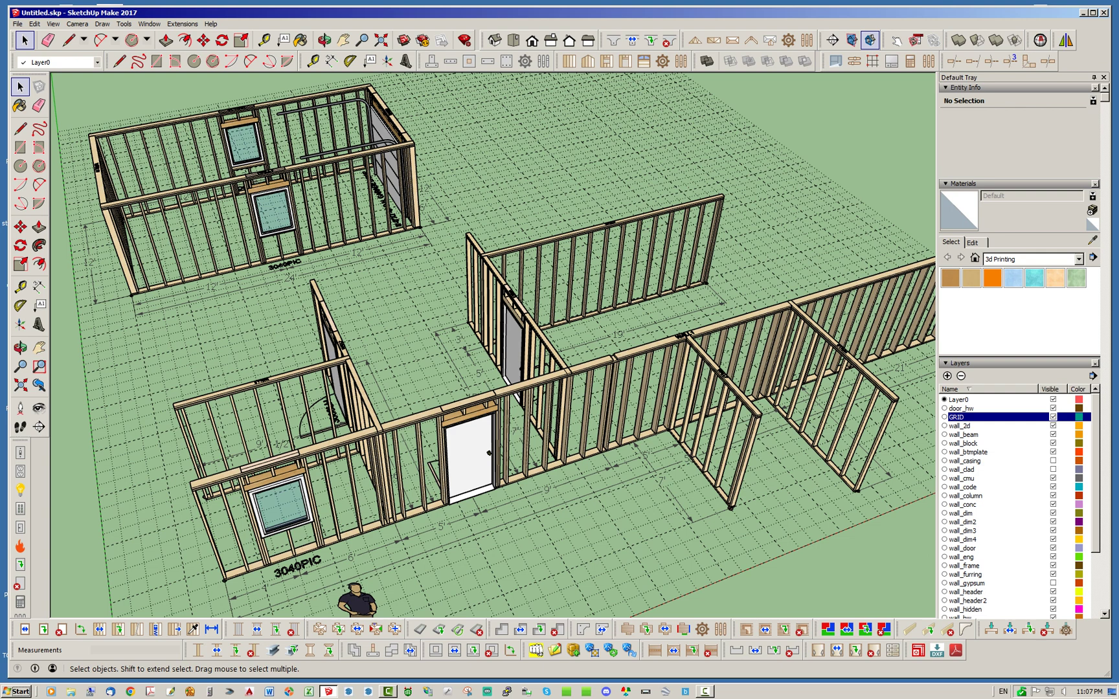
pyautogui.rightClick(581, 367)
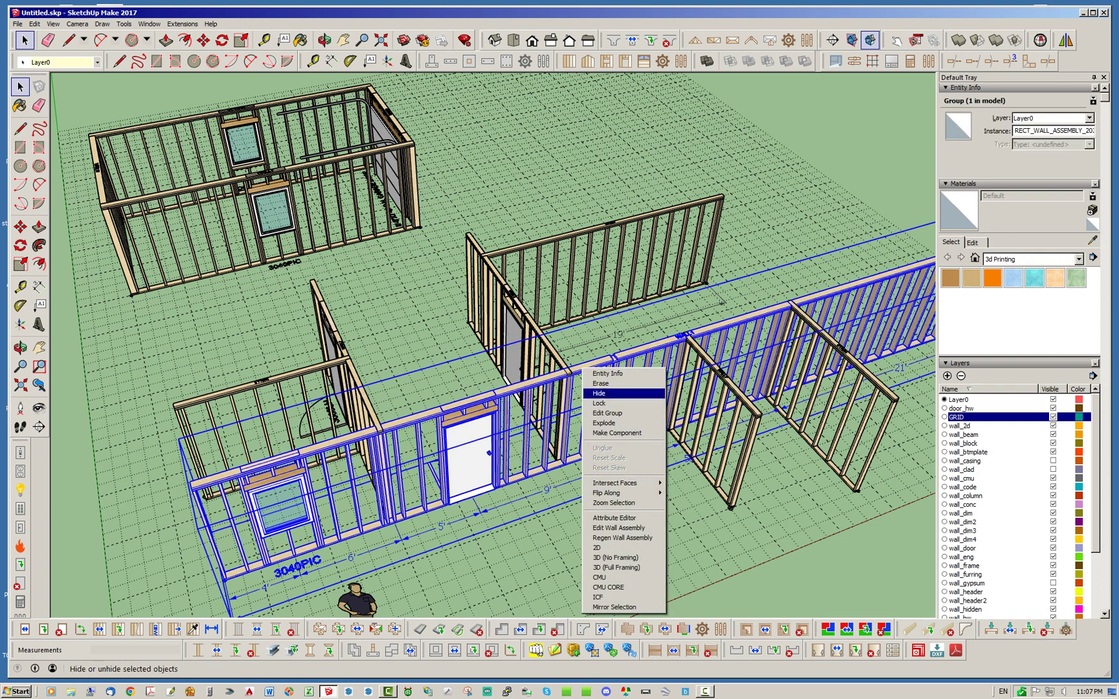
pyautogui.click(622, 538)
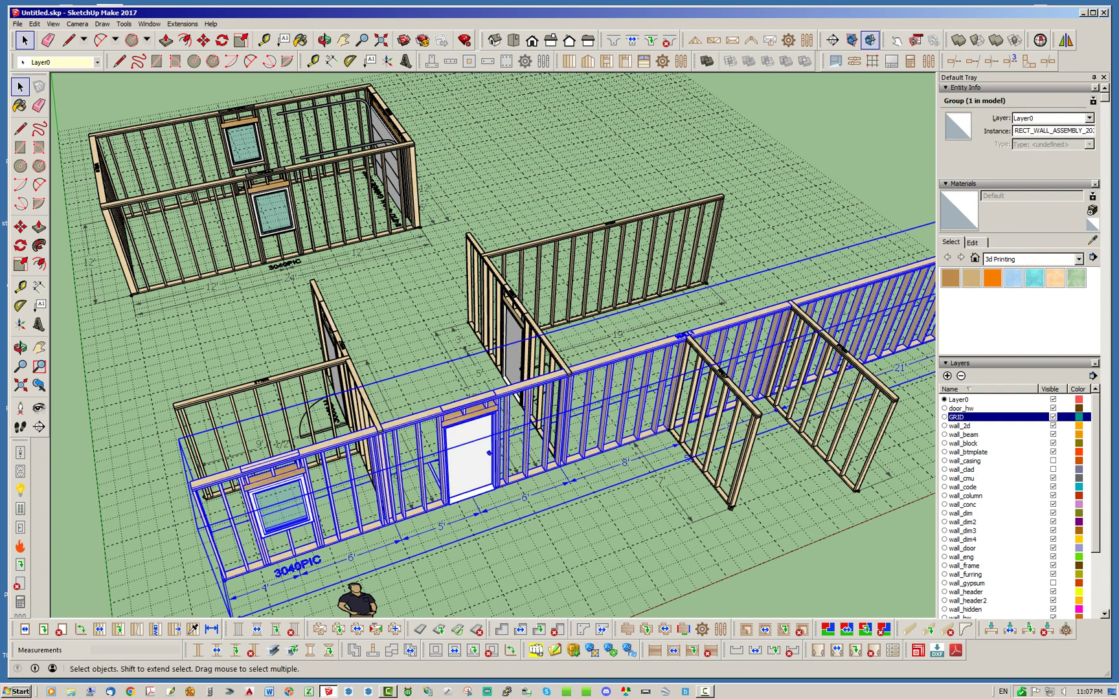
pyautogui.click(597, 440)
# Step: Set the front wall's dimension between its door and the 15' interior door wall to 7' by editing that dimension
pyautogui.scroll(2, 597, 440)
pyautogui.moveTo(597, 440); pyautogui.dragTo(612, 407, button='middle')
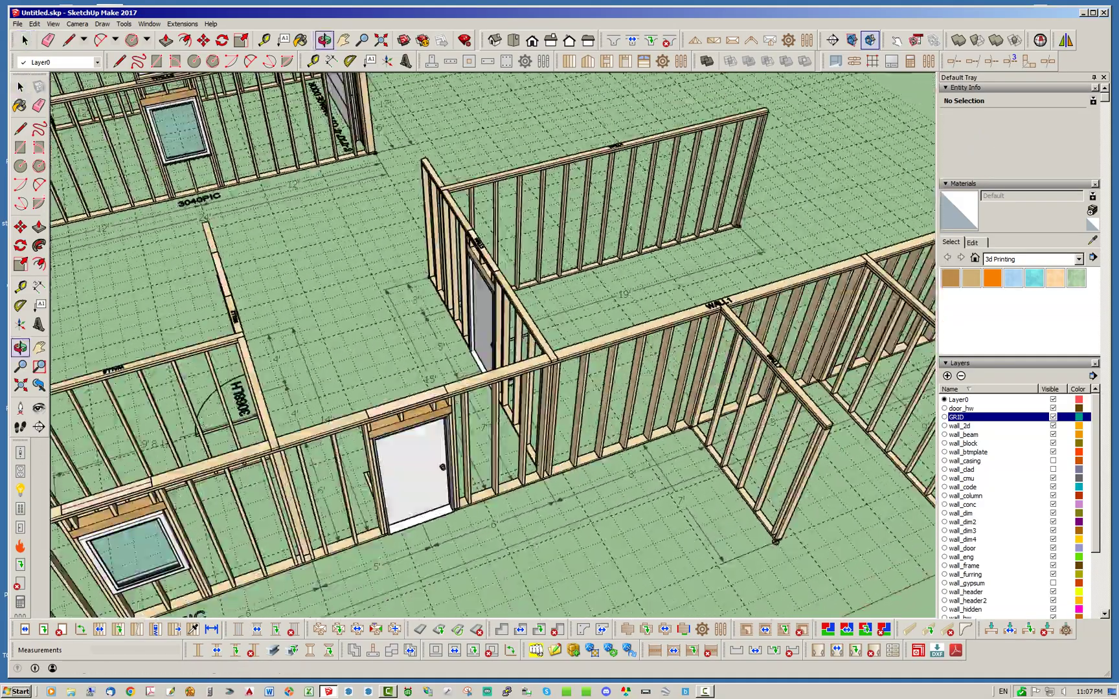
pyautogui.scroll(-2, 493, 344)
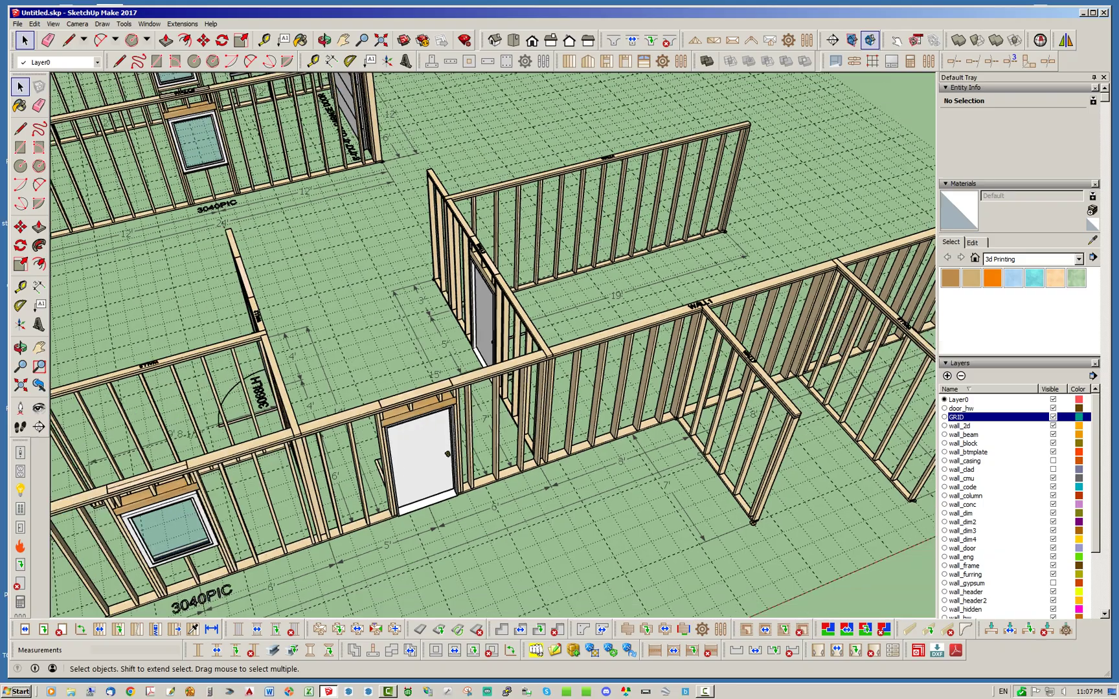
pyautogui.moveTo(493, 343)
pyautogui.mouseDown(button='middle')
pyautogui.moveTo(456, 327)
pyautogui.moveTo(495, 338)
pyautogui.mouseUp(button='middle')
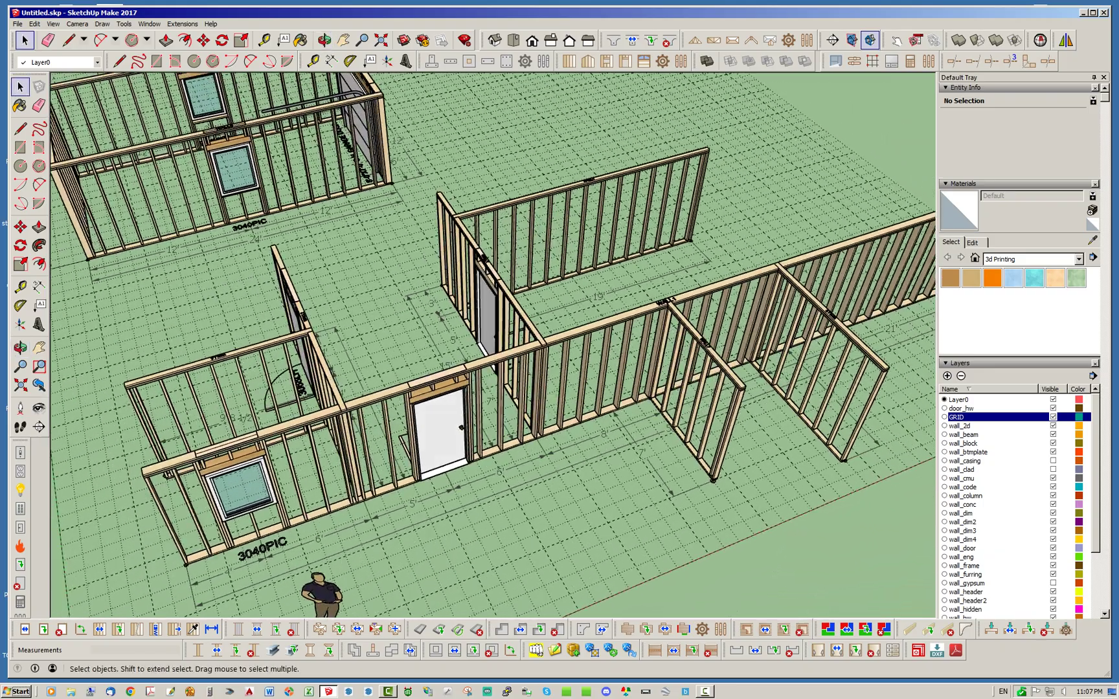
pyautogui.scroll(3, 537, 464)
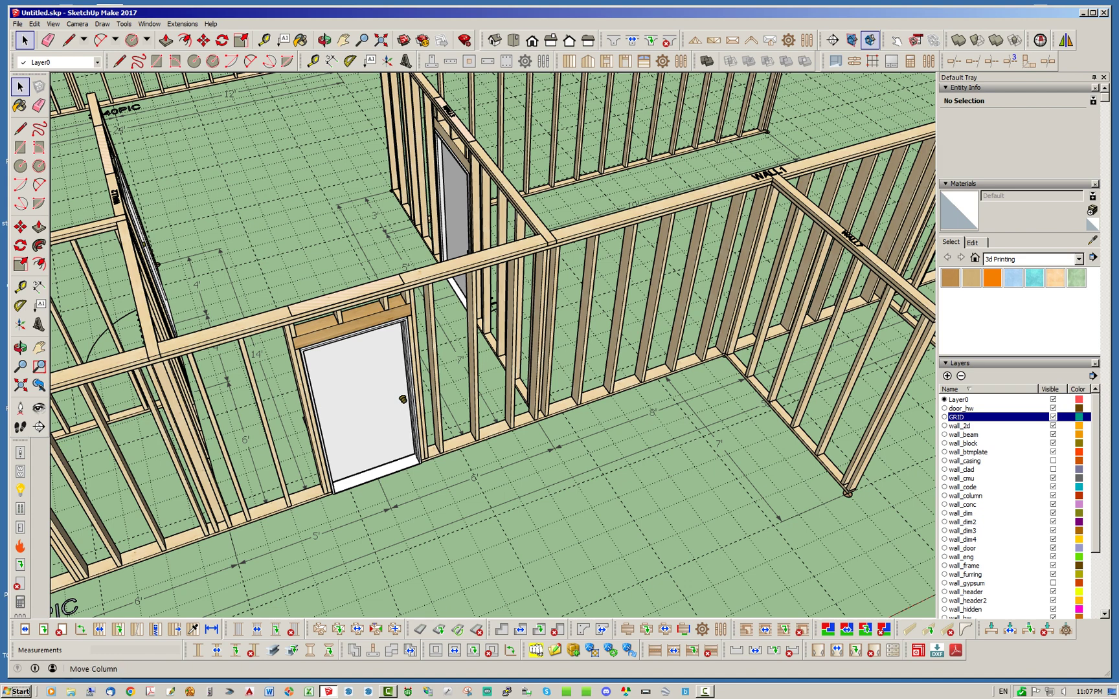
pyautogui.click(211, 628)
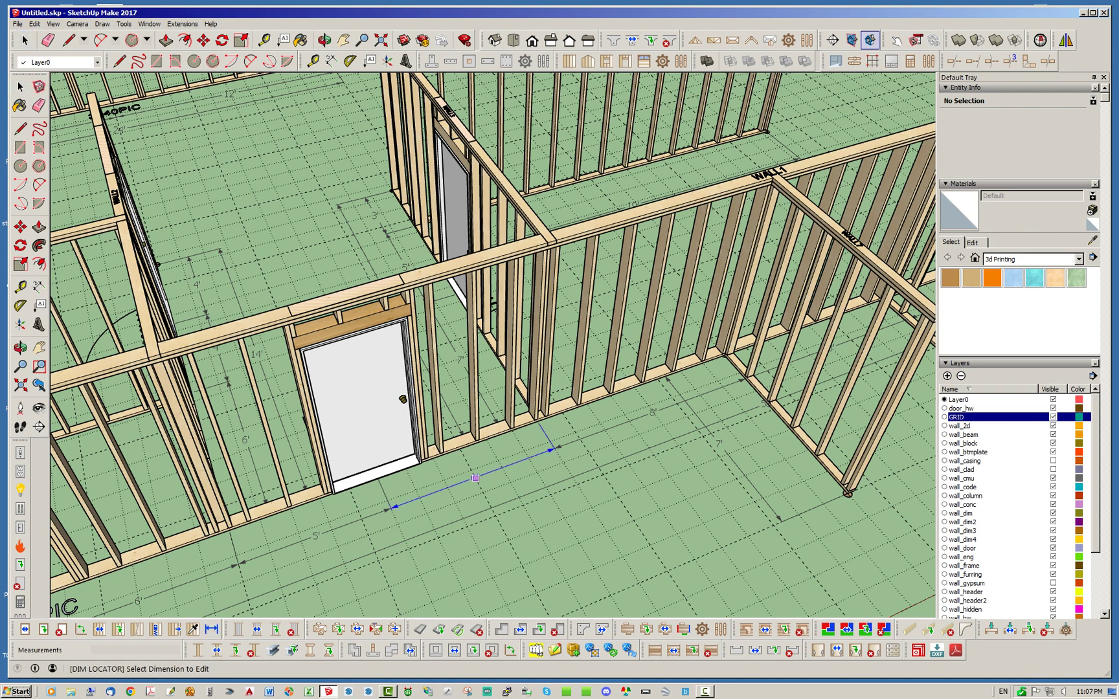
pyautogui.click(479, 481)
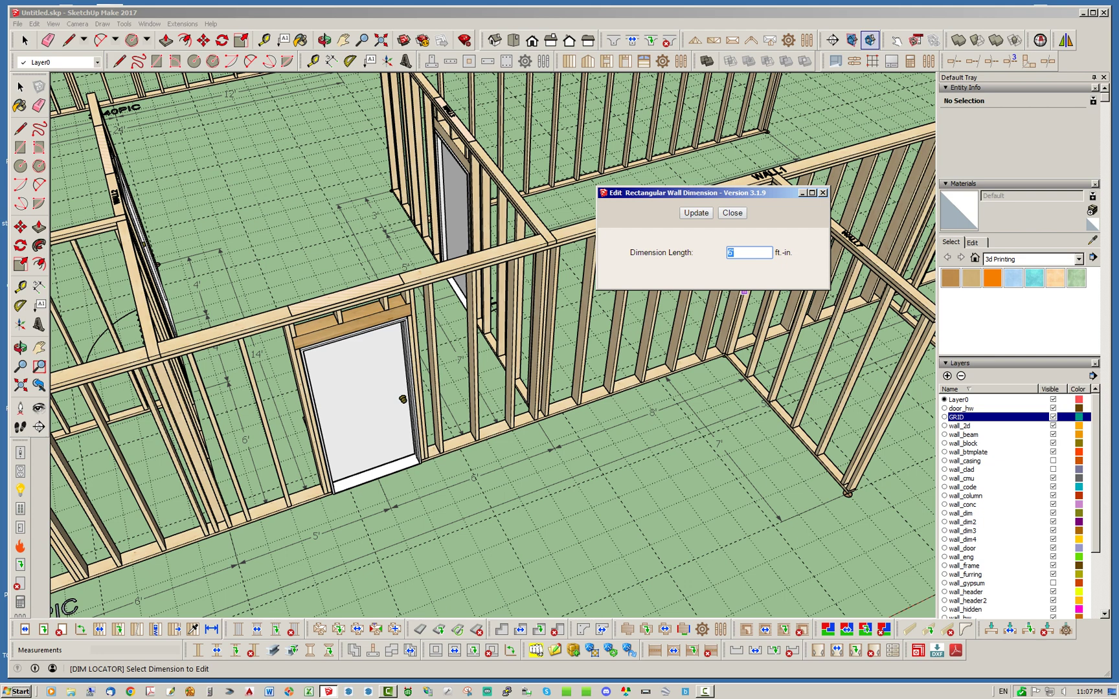
pyautogui.write('7')
pyautogui.click(696, 212)
pyautogui.click(732, 212)
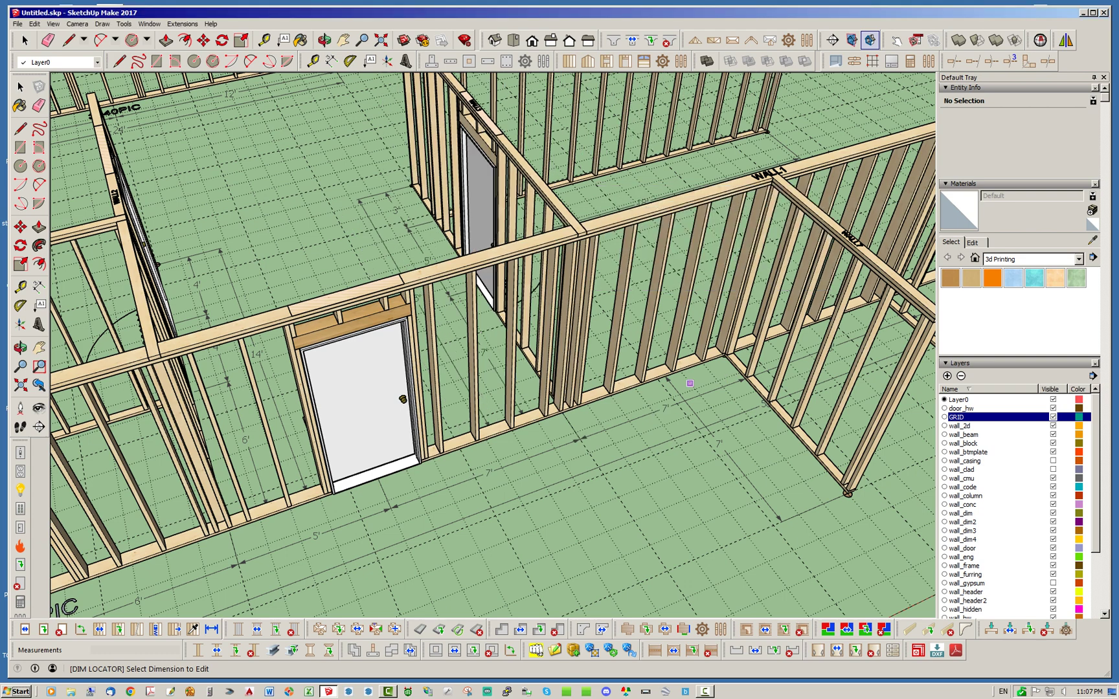
pyautogui.press('space')
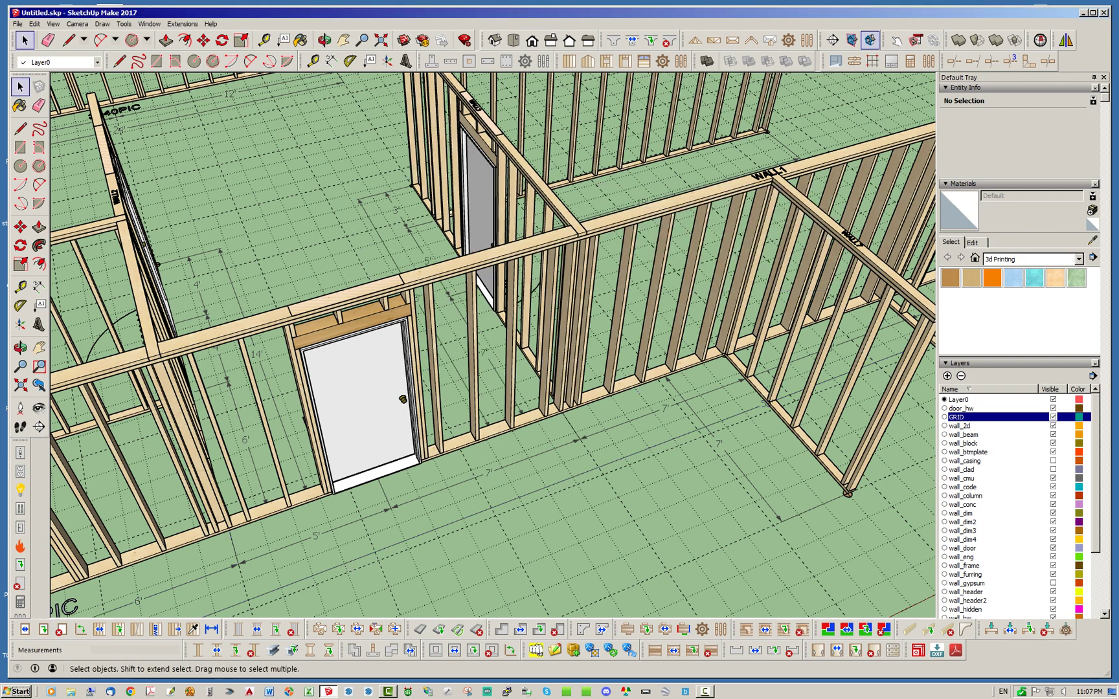
# Step: Inspect the repositioned interior door wall, the rear wall attached to it, and the front wall's framing and dimensions from both sides
pyautogui.scroll(-2, 597, 535)
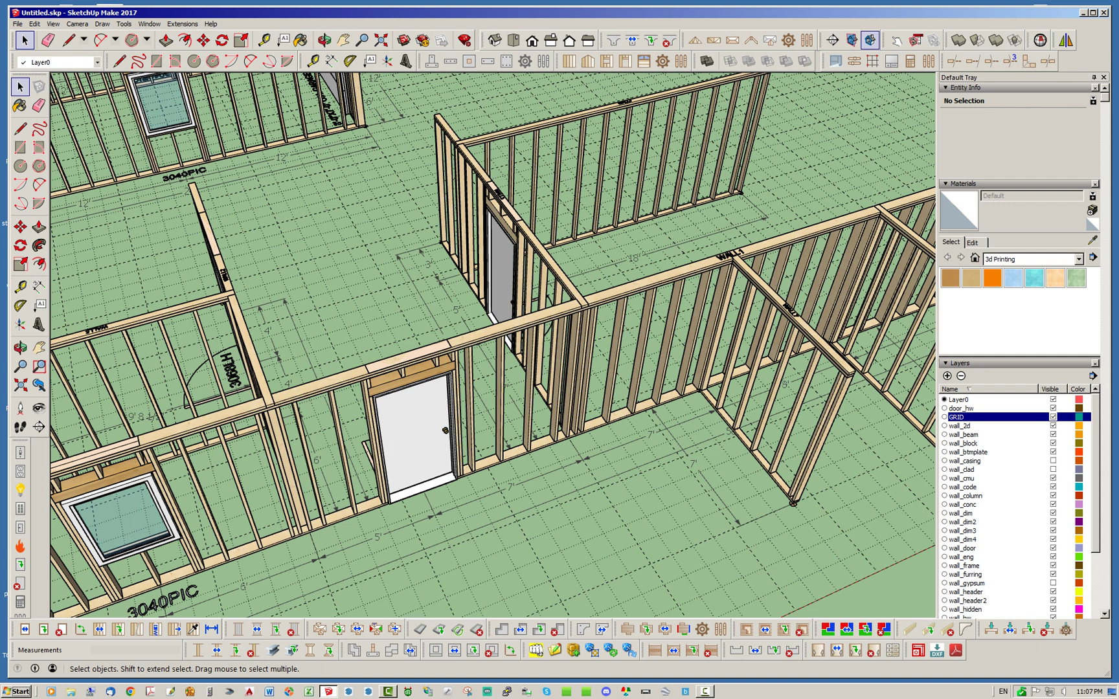
pyautogui.scroll(-2, 553, 382)
pyautogui.moveTo(554, 382); pyautogui.dragTo(463, 369, button='middle')
pyautogui.moveTo(551, 330); pyautogui.dragTo(583, 318, button='middle')
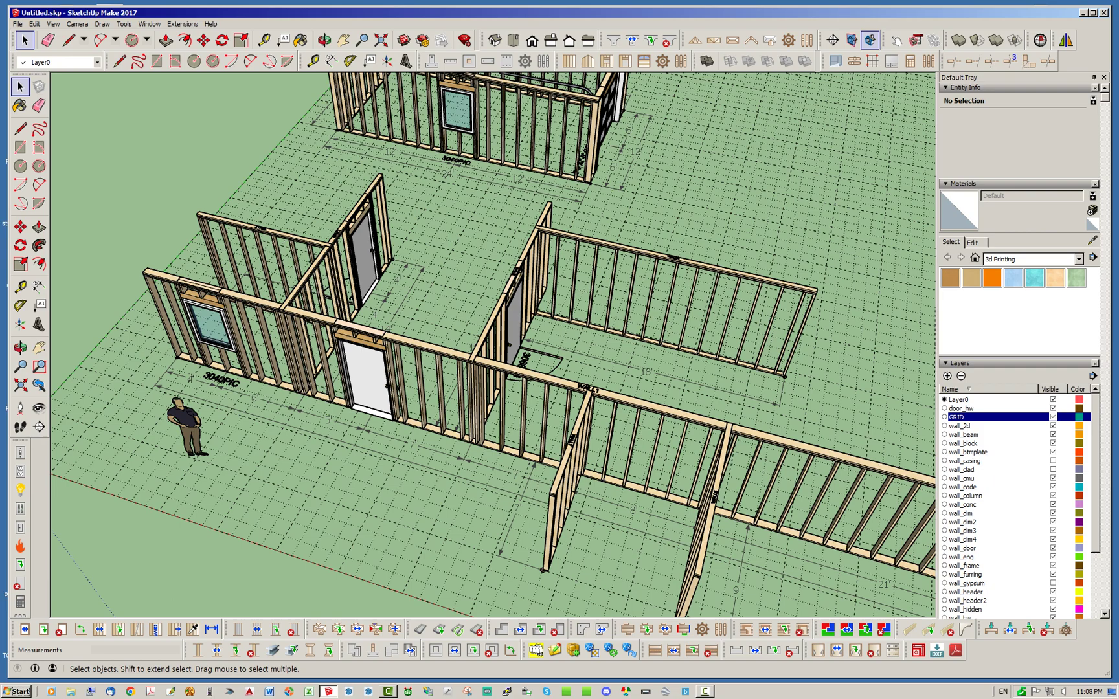
pyautogui.moveTo(517, 291); pyautogui.dragTo(654, 285, button='middle')
pyautogui.scroll(3, 654, 285)
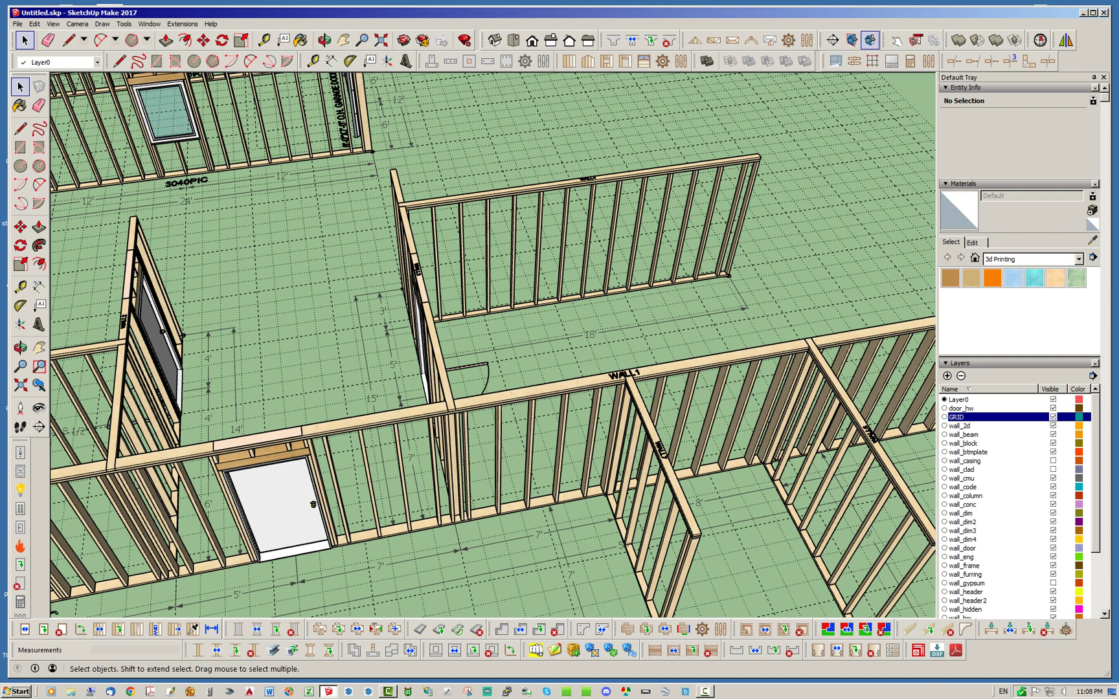
pyautogui.click(531, 393)
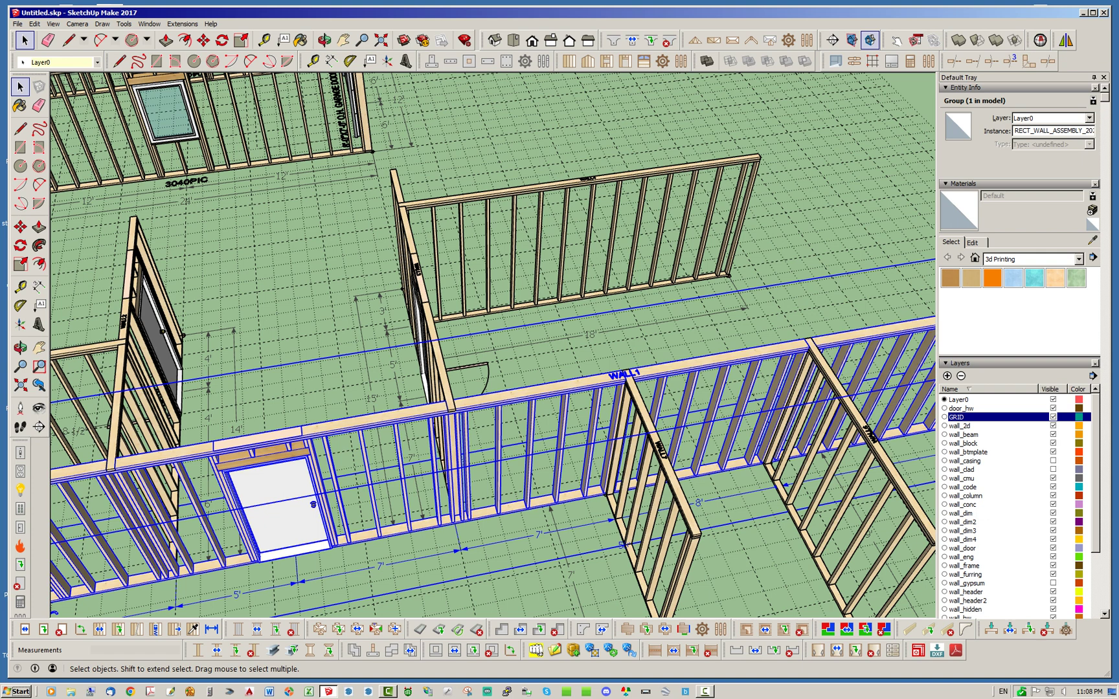
pyautogui.click(576, 184)
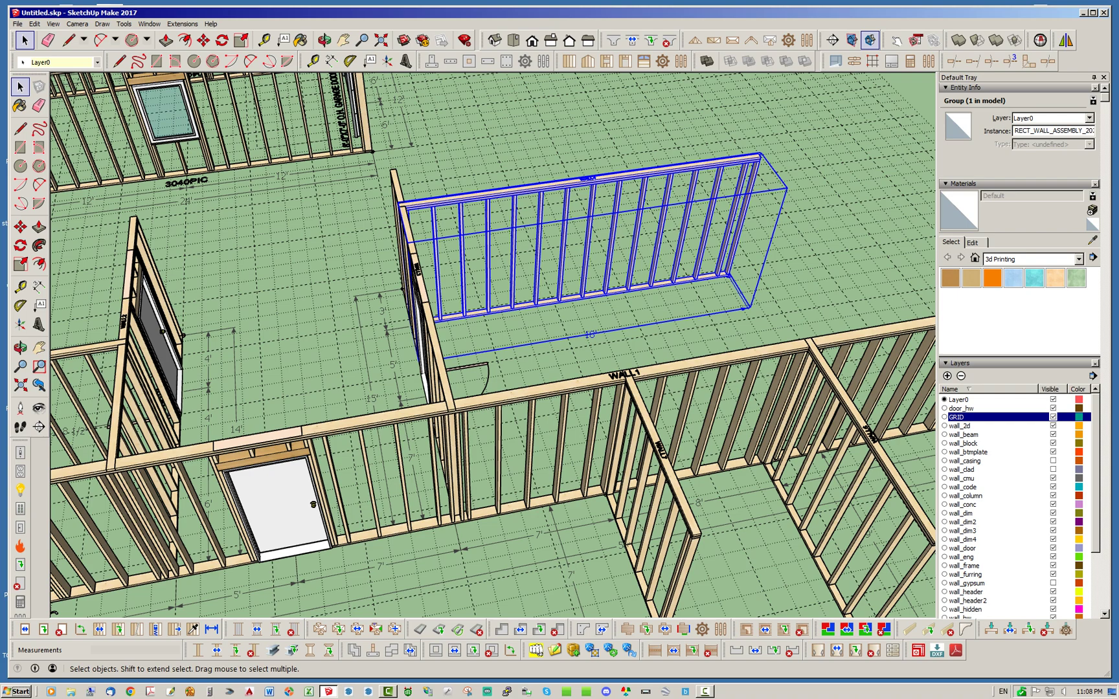
pyautogui.click(492, 400)
pyautogui.moveTo(492, 401); pyautogui.dragTo(311, 349, button='middle')
pyautogui.scroll(2, 304, 343)
pyautogui.moveTo(453, 363); pyautogui.dragTo(518, 360, button='middle')
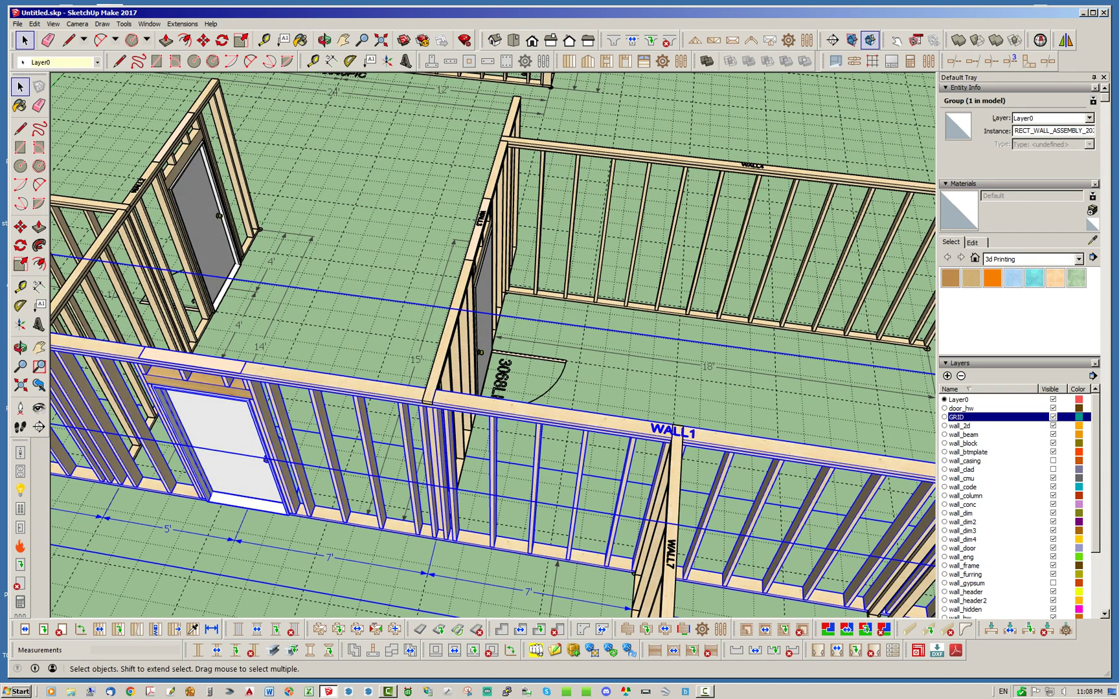
pyautogui.scroll(-4, 475, 398)
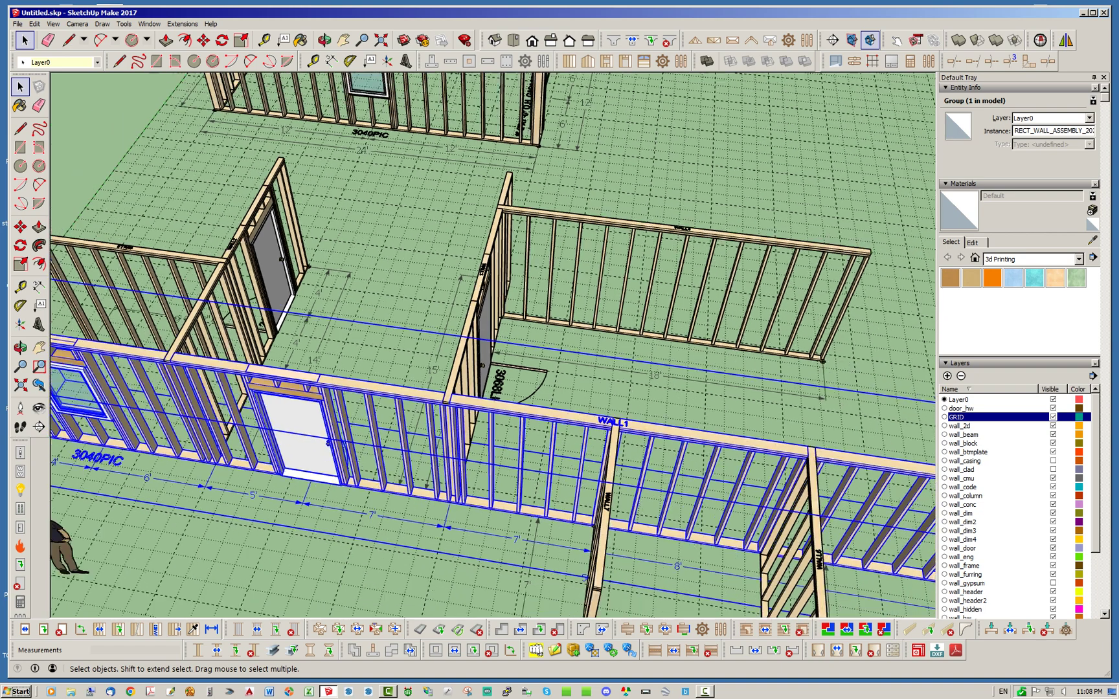
pyautogui.hotkey('ctrl', 't')
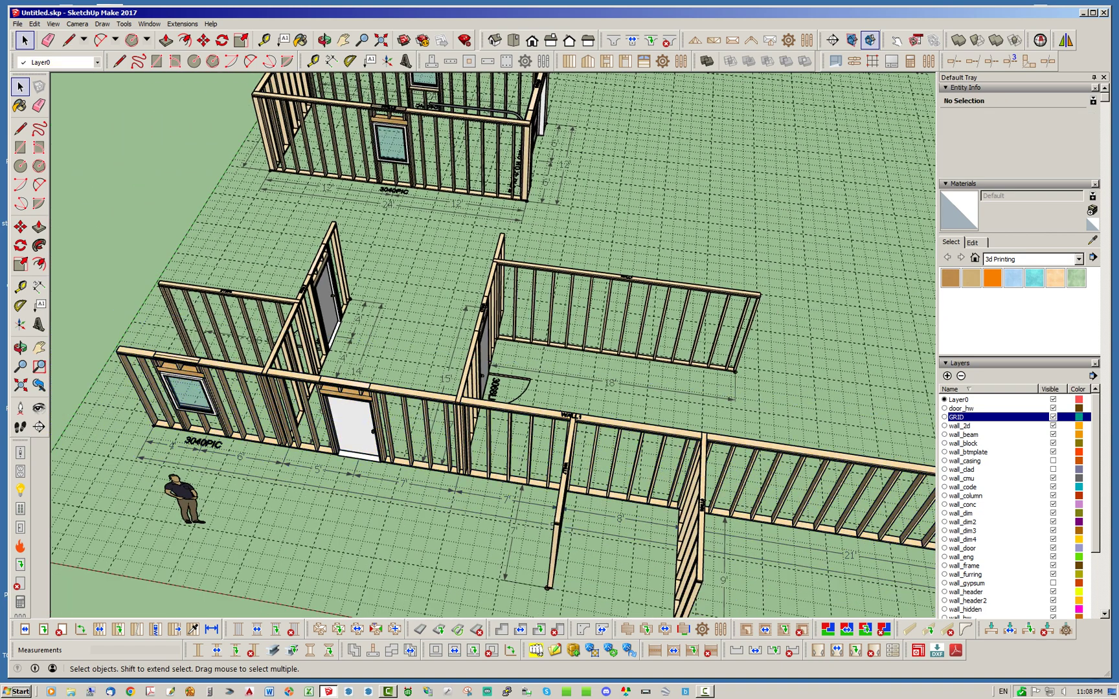
# Step: Highlight the long front wall and each wall that intersects it one by one to review how they connect
pyautogui.click(475, 405)
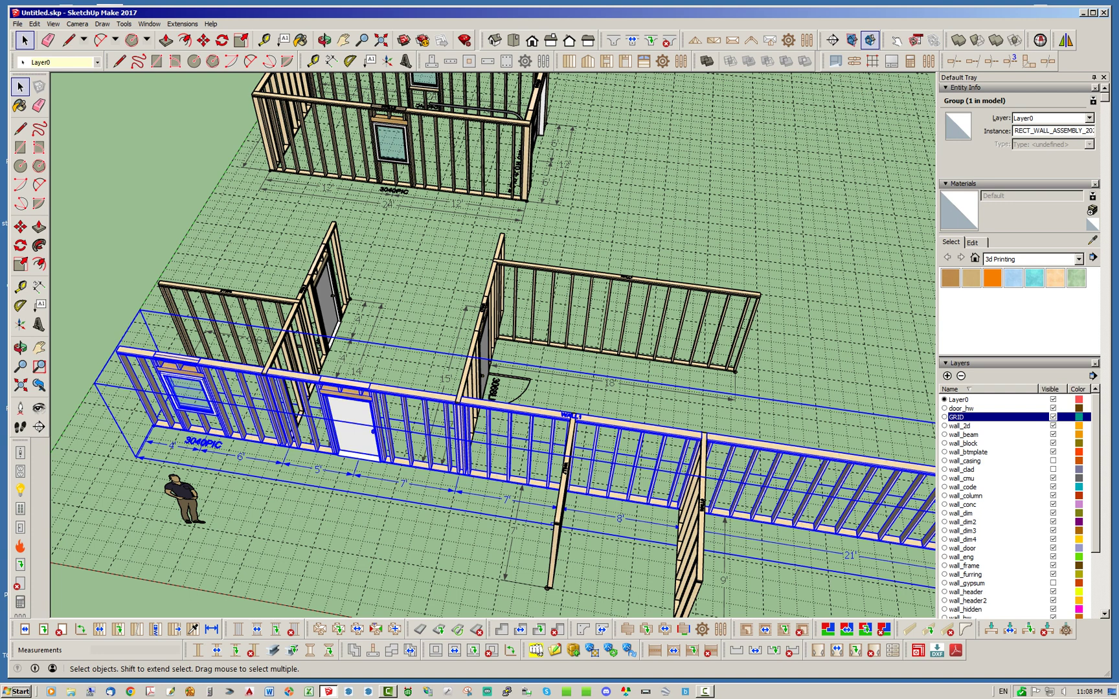
pyautogui.click(478, 339)
pyautogui.click(310, 289)
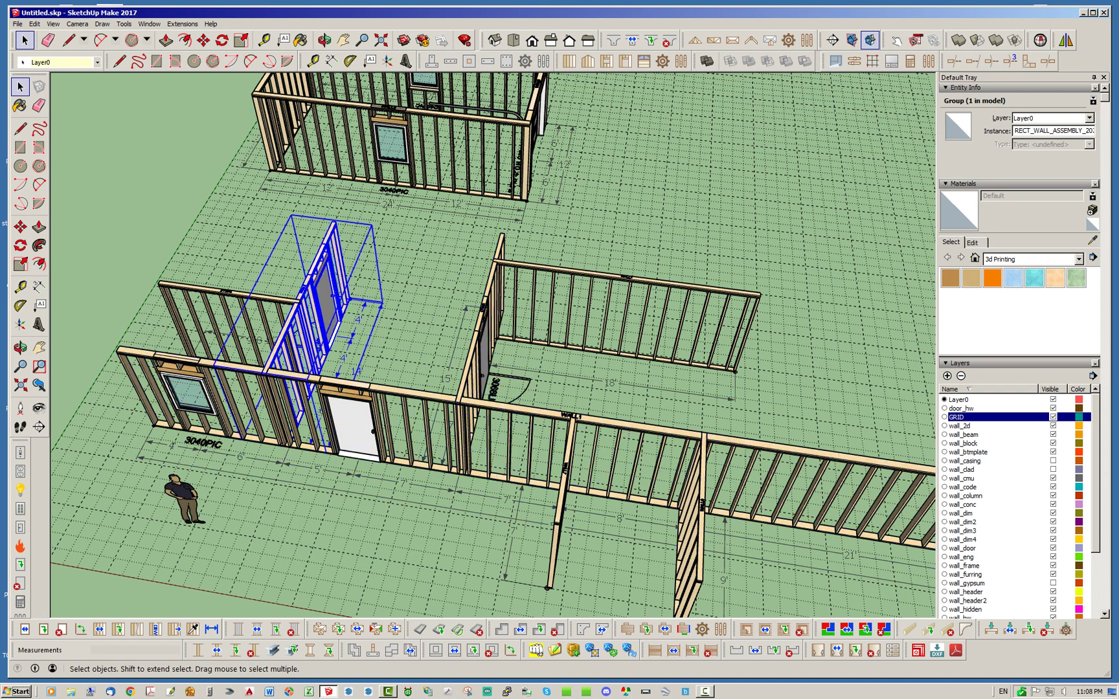
pyautogui.click(562, 492)
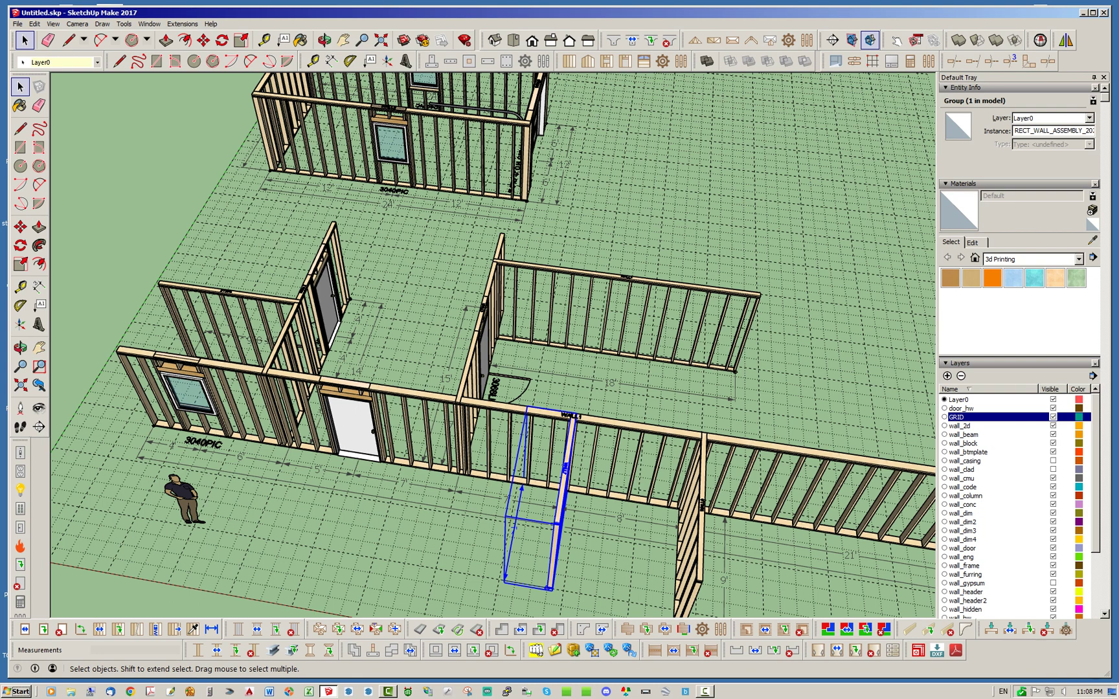
pyautogui.click(699, 518)
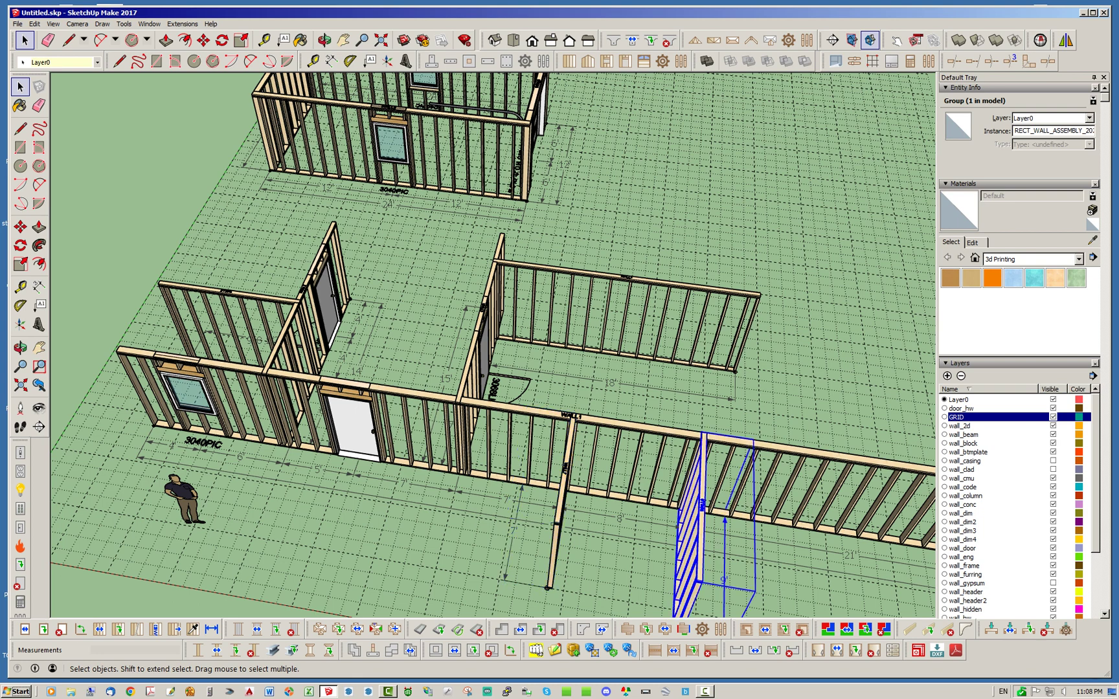
pyautogui.click(638, 429)
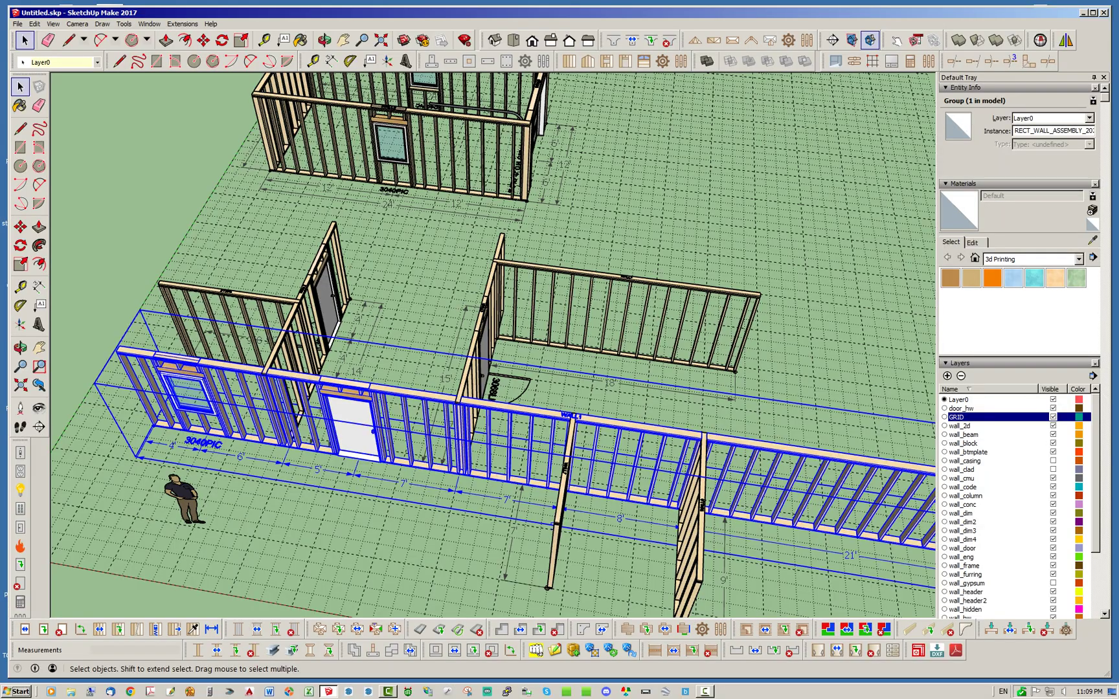
# Step: Deselect the long front wall and examine from below how the intersecting interior walls' bottom plates meet its plate
pyautogui.moveTo(494, 346); pyautogui.dragTo(340, 419, button='middle')
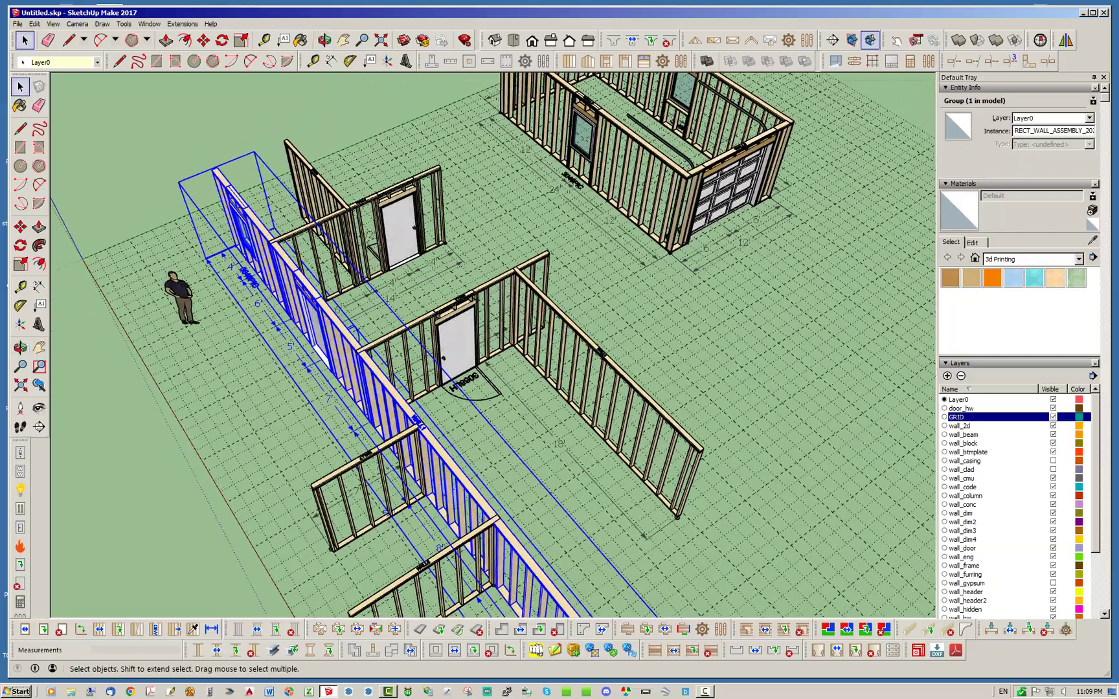
pyautogui.hotkey('ctrl', 't')
pyautogui.moveTo(538, 415); pyautogui.dragTo(562, 83, button='middle')
pyautogui.moveTo(521, 531); pyautogui.dragTo(576, 392, button='middle')
pyautogui.scroll(2, 330, 291)
pyautogui.scroll(8, 363, 276)
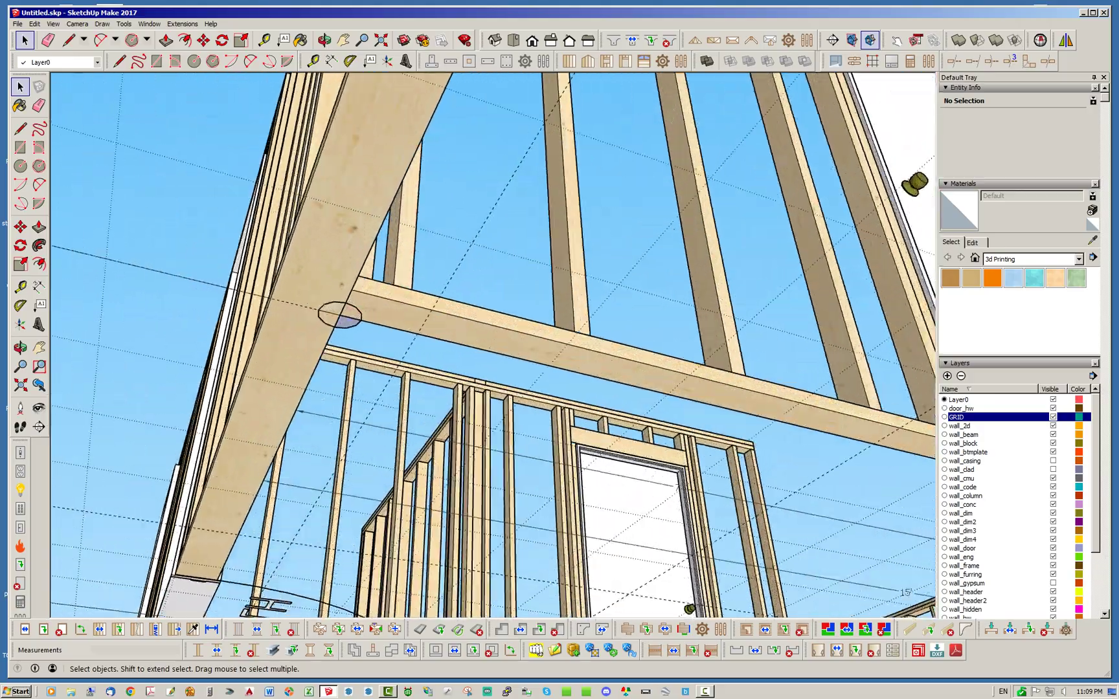
pyautogui.moveTo(379, 297); pyautogui.dragTo(382, 253, button='middle')
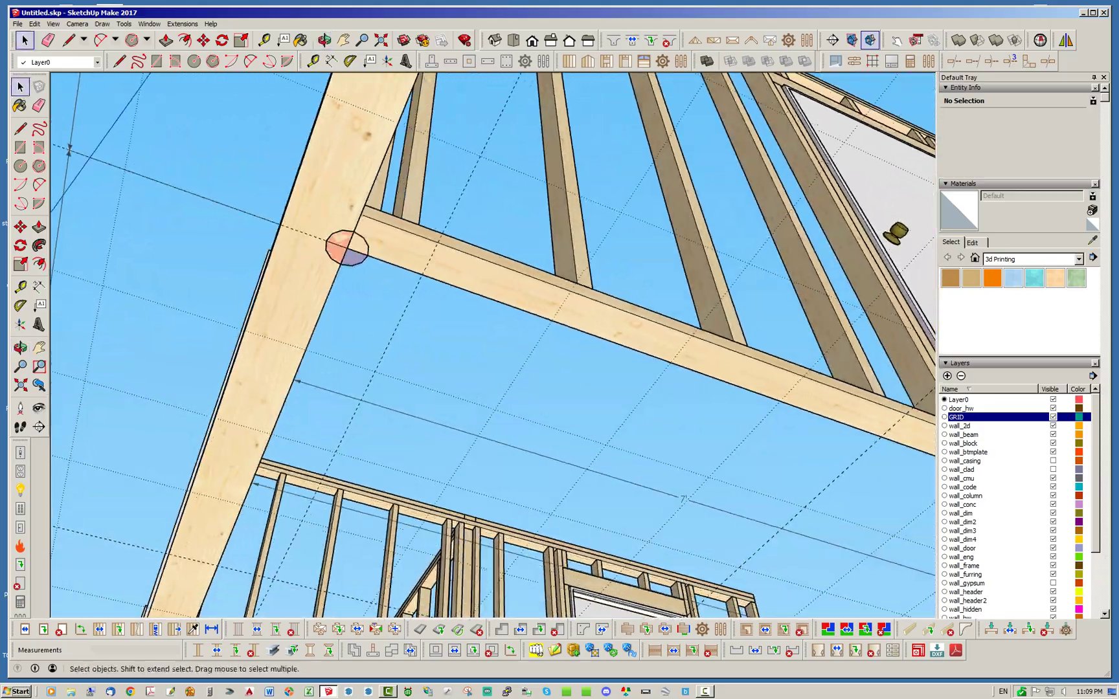
pyautogui.scroll(-6, 379, 298)
pyautogui.scroll(3, 314, 508)
pyautogui.scroll(6, 271, 491)
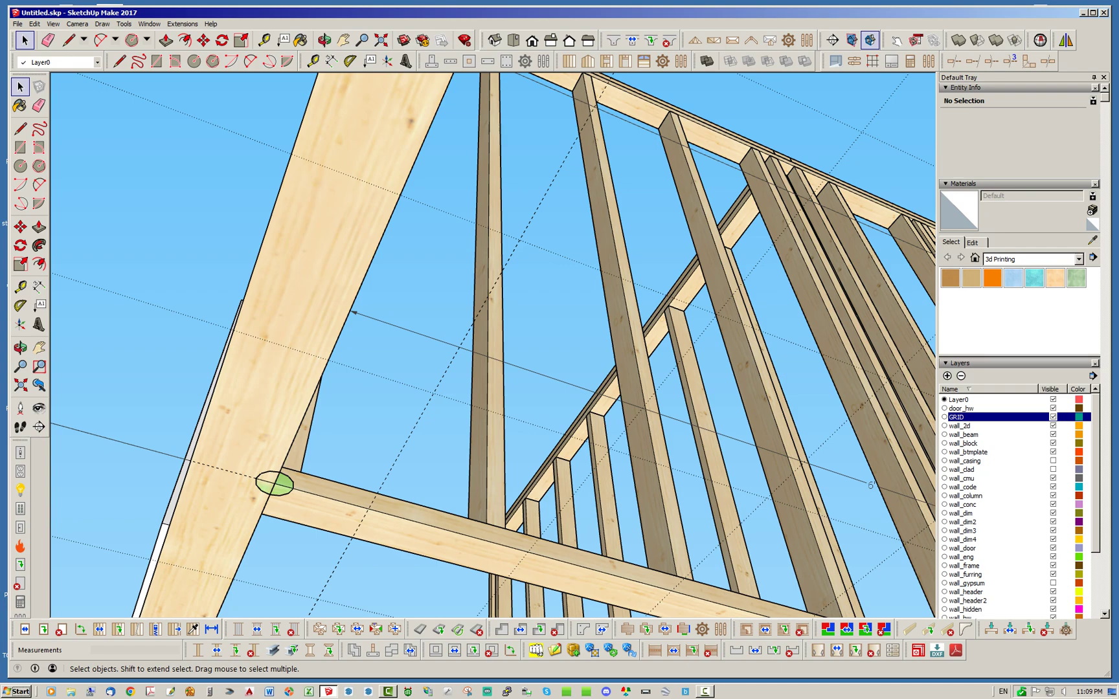
pyautogui.scroll(-8, 275, 484)
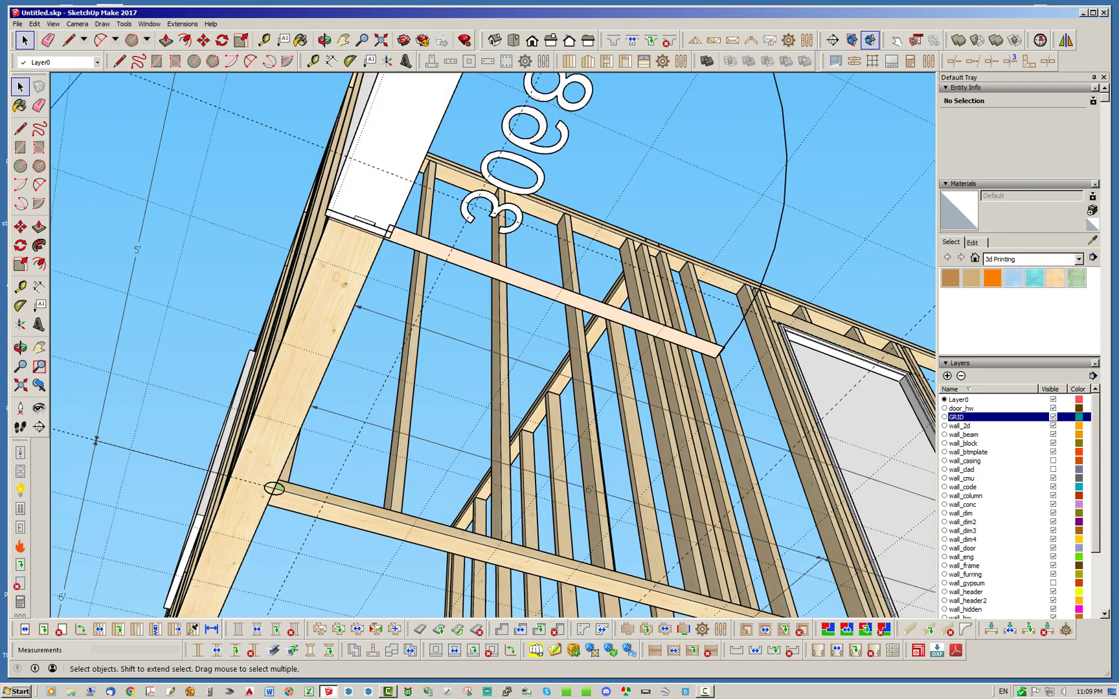
# Step: Examine the long front wall's remaining intersections from beneath the plates and from above, including the studs where the short outer walls meet it
pyautogui.moveTo(388, 226); pyautogui.dragTo(447, 343, button='middle')
pyautogui.scroll(-1, 446, 343)
pyautogui.scroll(1, 518, 214)
pyautogui.scroll(4, 512, 220)
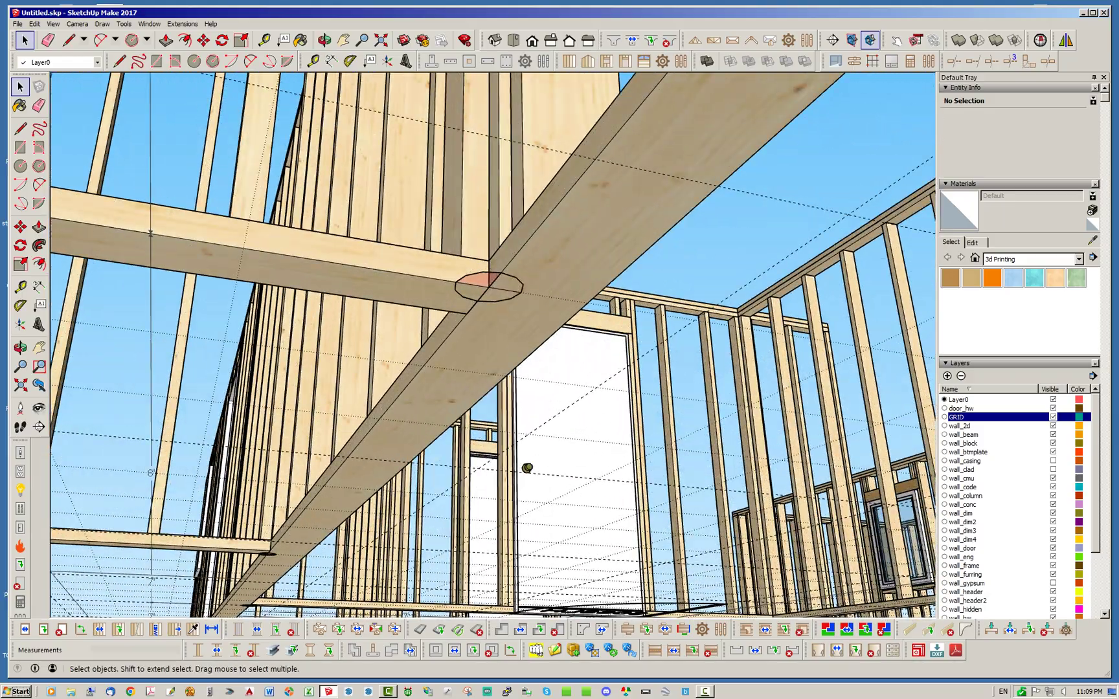
pyautogui.scroll(-4, 512, 221)
pyautogui.moveTo(511, 220); pyautogui.dragTo(518, 466, button='middle')
pyautogui.moveTo(570, 292); pyautogui.dragTo(323, 271, button='middle')
pyautogui.scroll(-2, 447, 282)
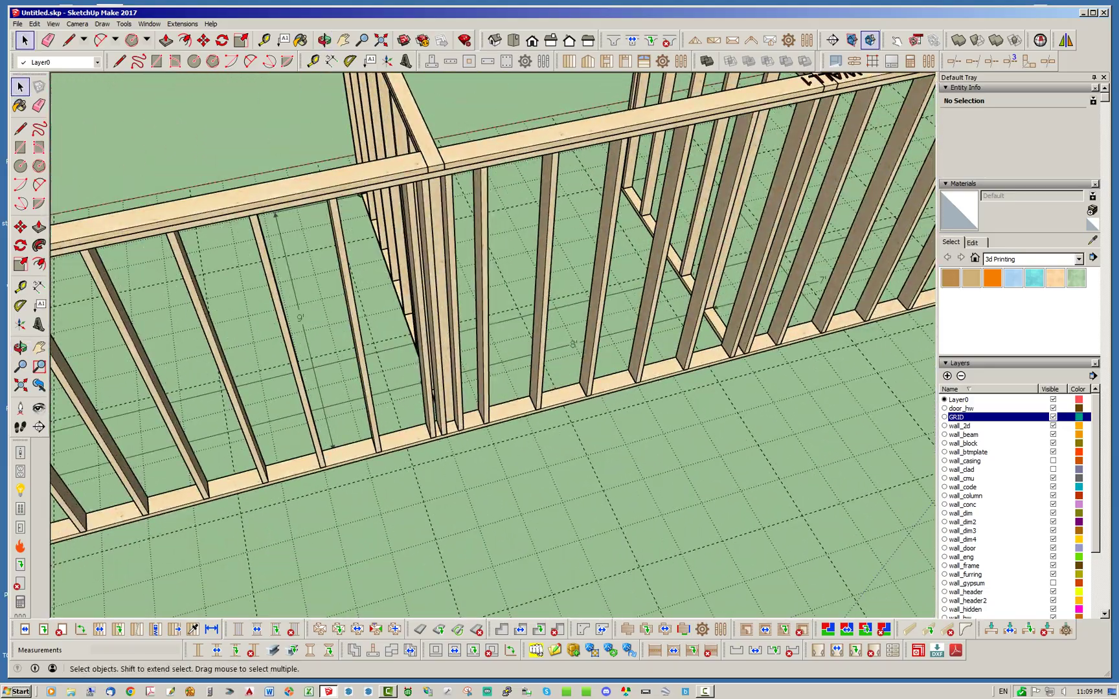
pyautogui.moveTo(434, 393); pyautogui.dragTo(440, 404, button='middle')
pyautogui.scroll(-5, 415, 352)
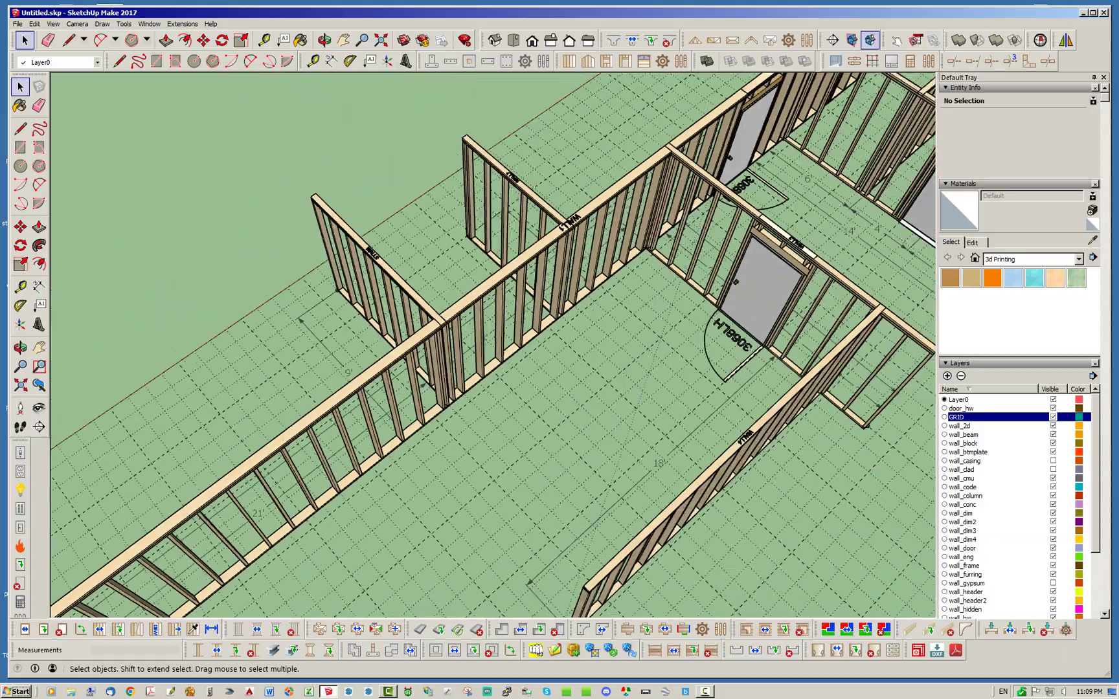
# Step: Highlight the garage door wall of the separate rectangular building and examine its corner with the adjoining window wall from both sides
pyautogui.moveTo(415, 353); pyautogui.dragTo(616, 304, button='middle')
pyautogui.moveTo(453, 311); pyautogui.dragTo(563, 311, button='middle')
pyautogui.scroll(-2, 402, 501)
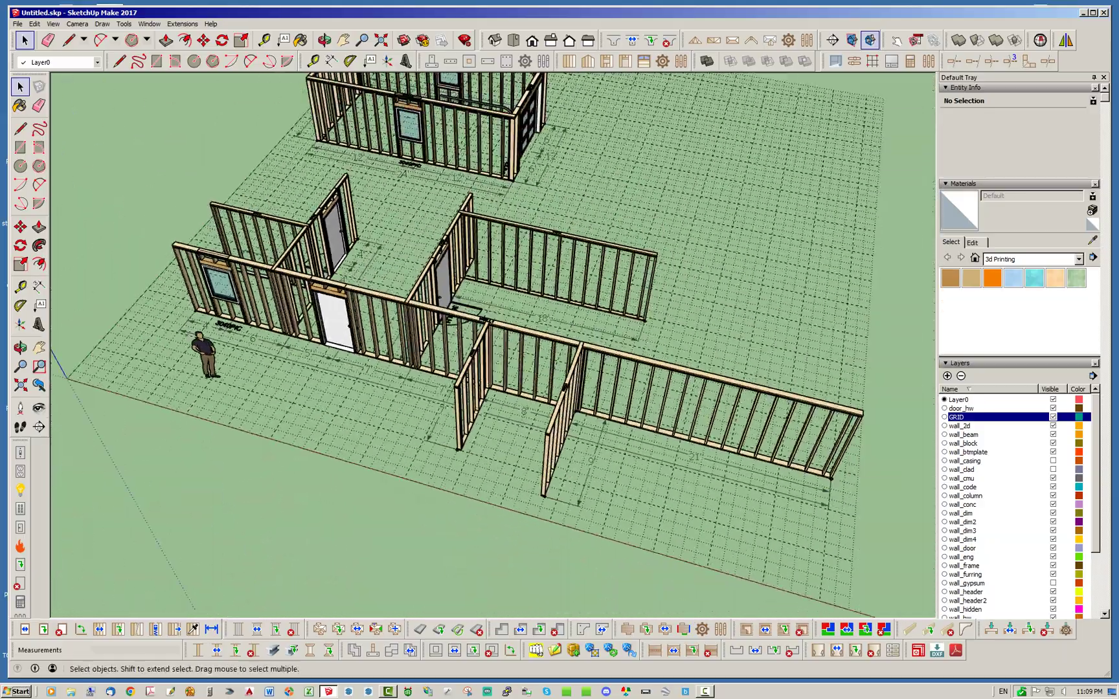
pyautogui.scroll(-2, 378, 411)
pyautogui.scroll(2, 469, 139)
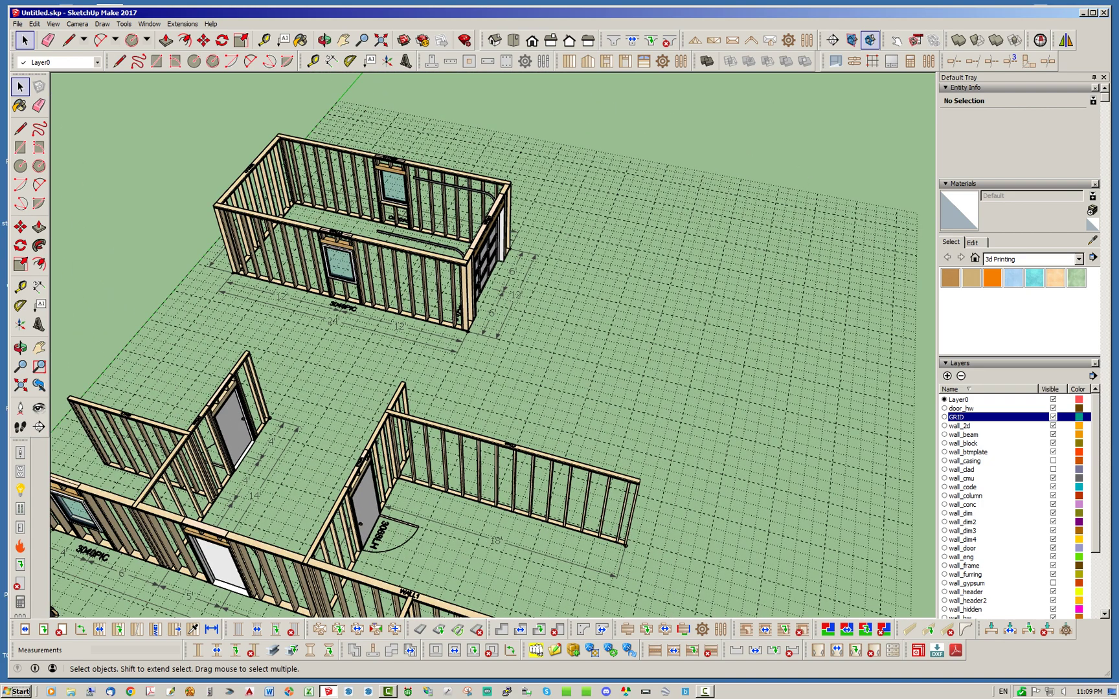
pyautogui.scroll(3, 432, 191)
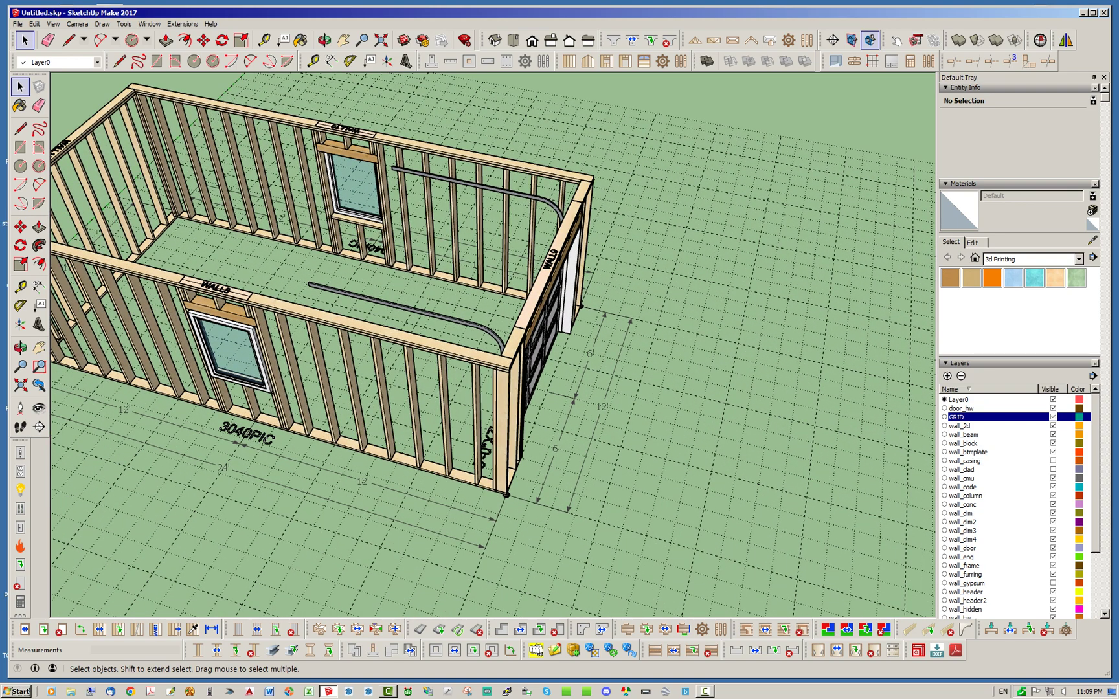
pyautogui.click(541, 291)
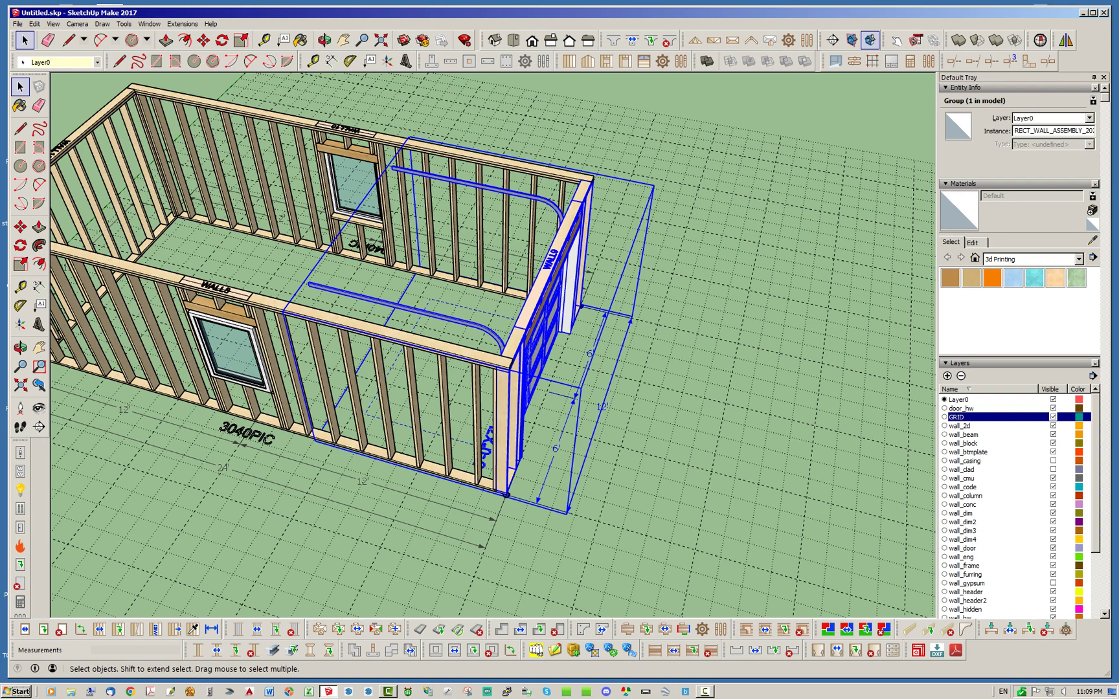
pyautogui.scroll(10, 506, 495)
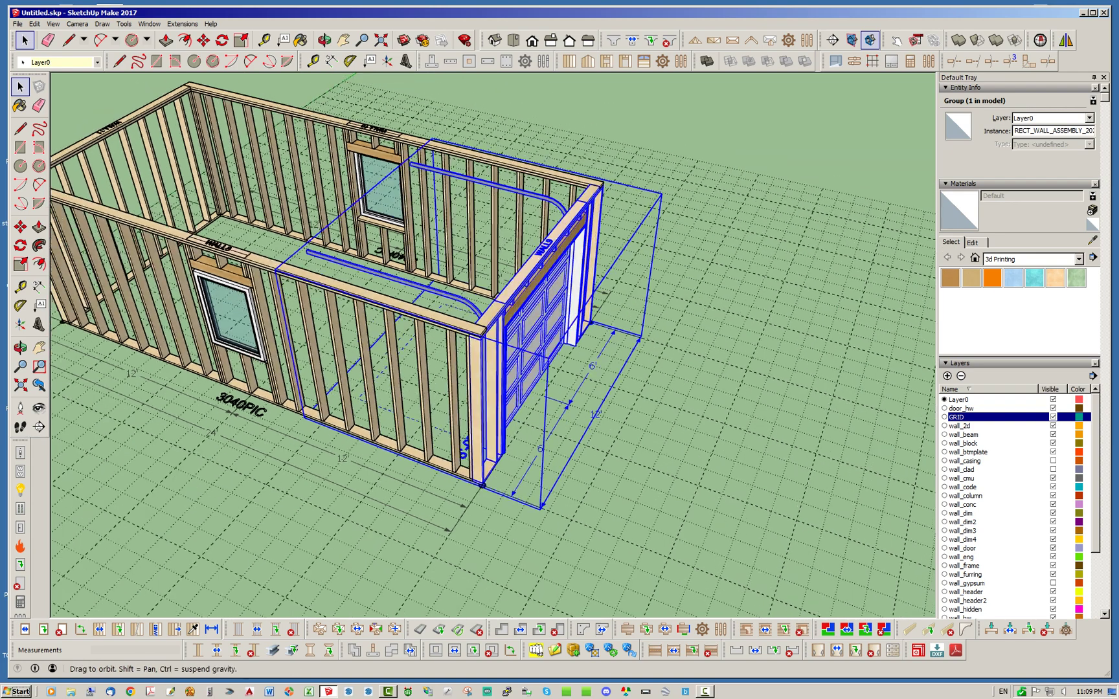
pyautogui.scroll(-10, 474, 505)
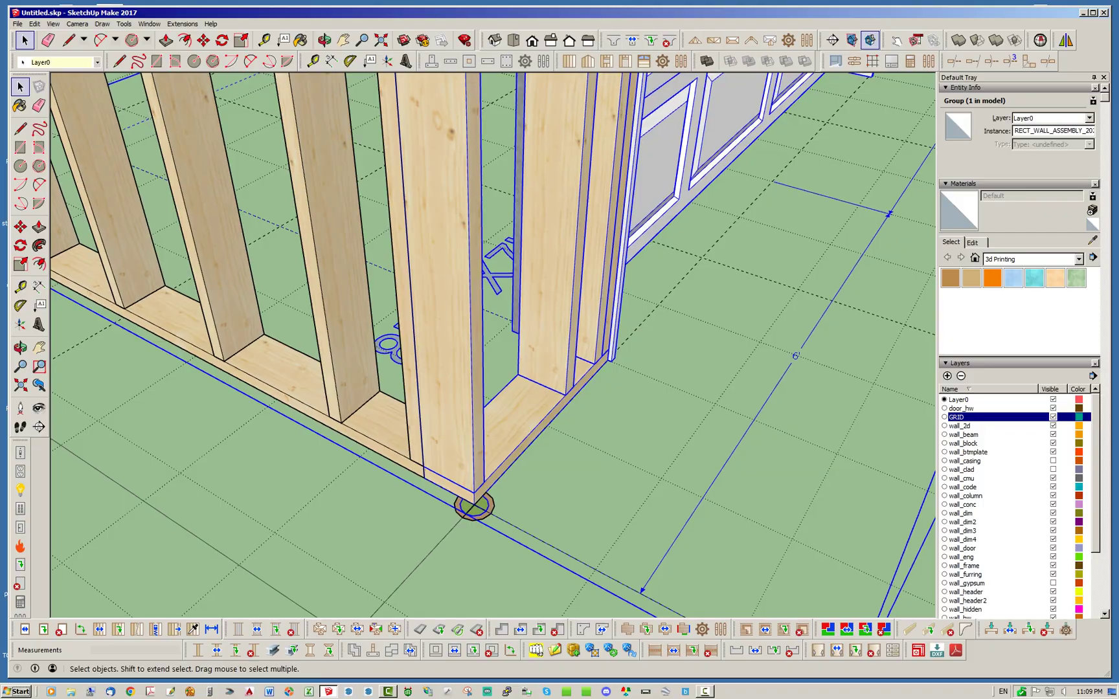
pyautogui.moveTo(744, 466); pyautogui.dragTo(522, 479, button='middle')
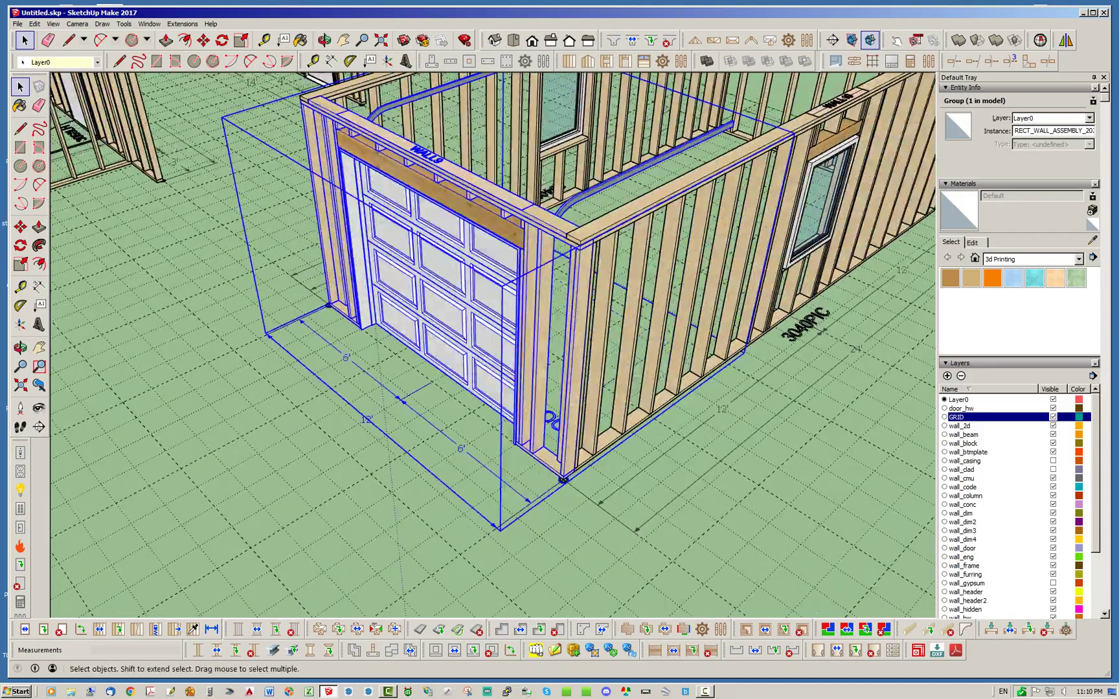
pyautogui.scroll(8, 557, 486)
pyautogui.scroll(-9, 570, 508)
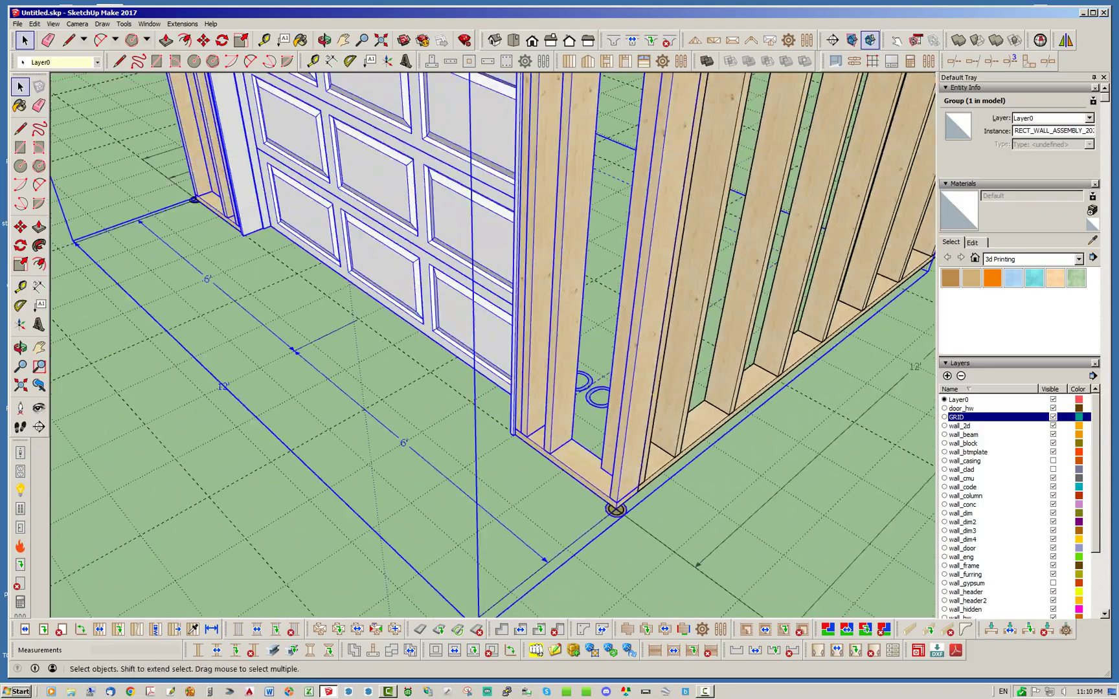
pyautogui.moveTo(479, 502); pyautogui.dragTo(725, 492, button='middle')
pyautogui.scroll(-4, 233, 463)
pyautogui.moveTo(233, 463); pyautogui.dragTo(447, 401, button='middle')
pyautogui.click(699, 446)
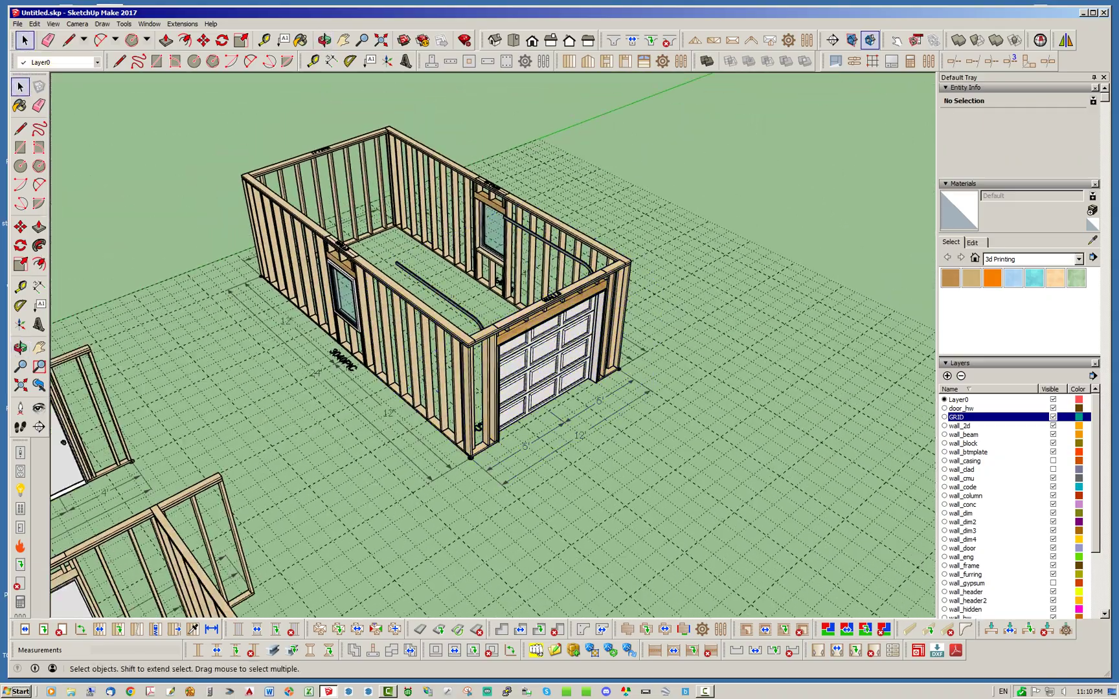
# Step: Highlight the garage building's near window wall and its garage door wall in turn to review their shared corner
pyautogui.moveTo(388, 466); pyautogui.dragTo(486, 463, button='middle')
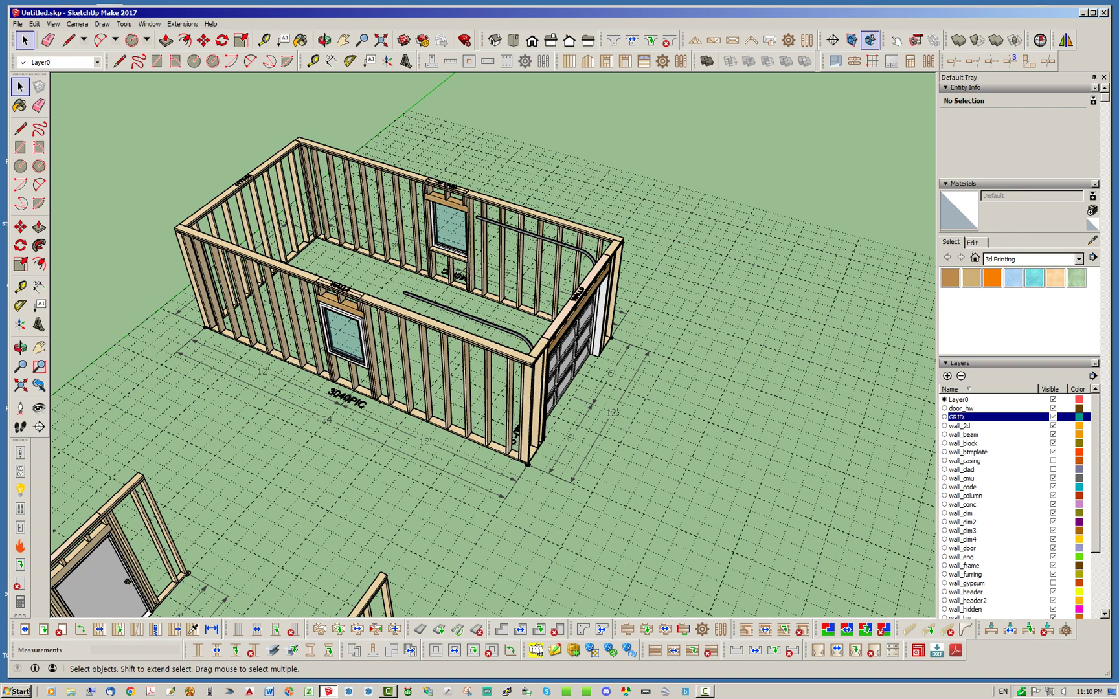
pyautogui.scroll(2, 315, 410)
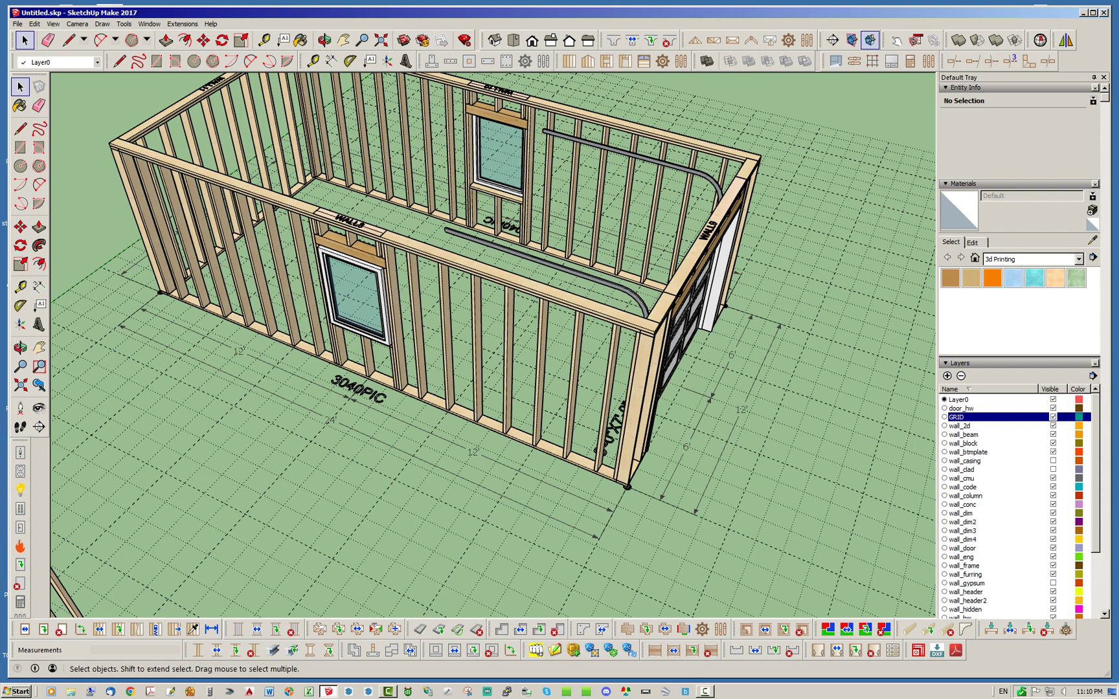
pyautogui.click(351, 399)
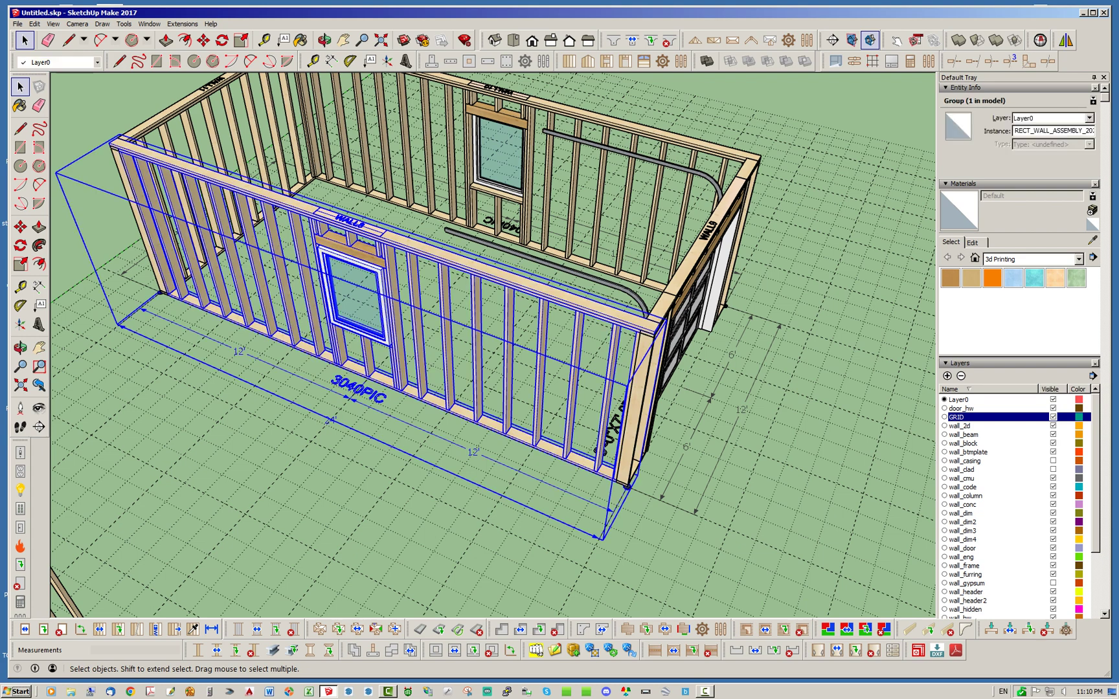
pyautogui.hotkey('ctrl', 't')
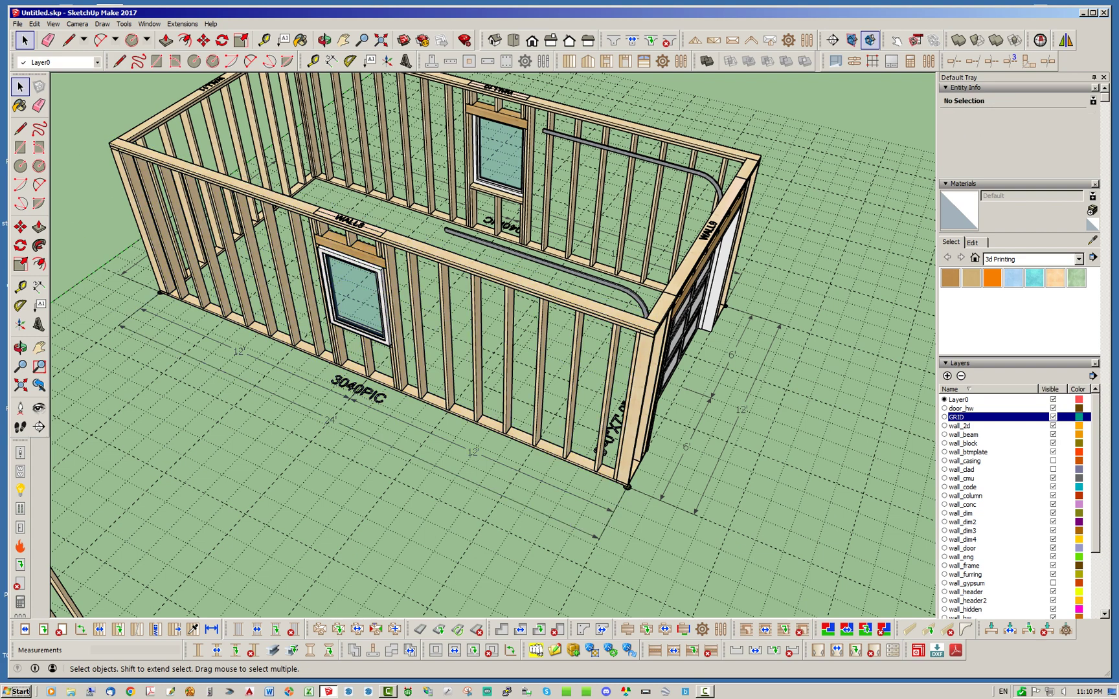
pyautogui.click(680, 330)
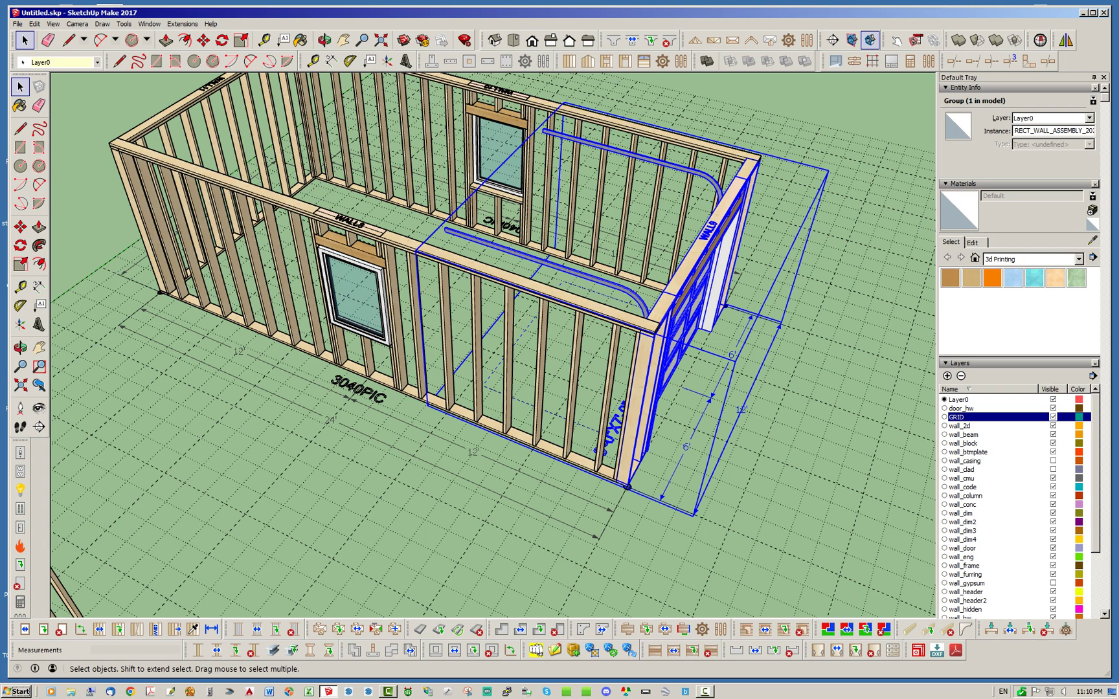
pyautogui.press('Escape')
# Step: Try setting the near garage window wall's overall dimension to 26' by editing that dimension, and undo the edit
pyautogui.click(211, 628)
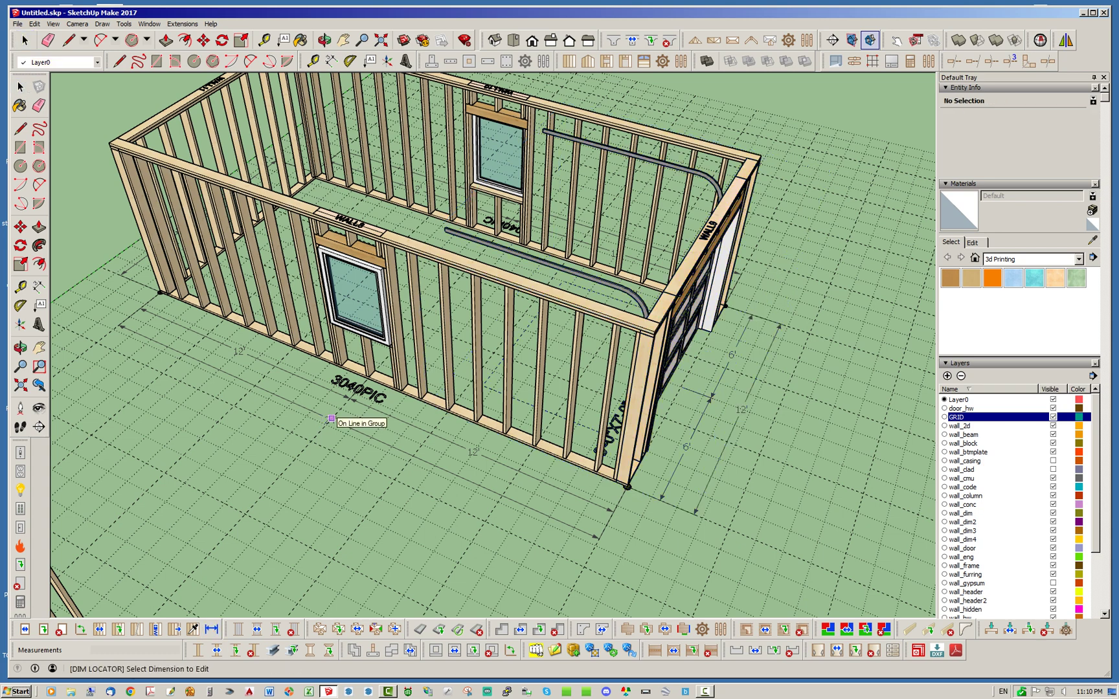
pyautogui.click(350, 427)
pyautogui.doubleClick(735, 252)
pyautogui.write('26')
pyautogui.press('Return')
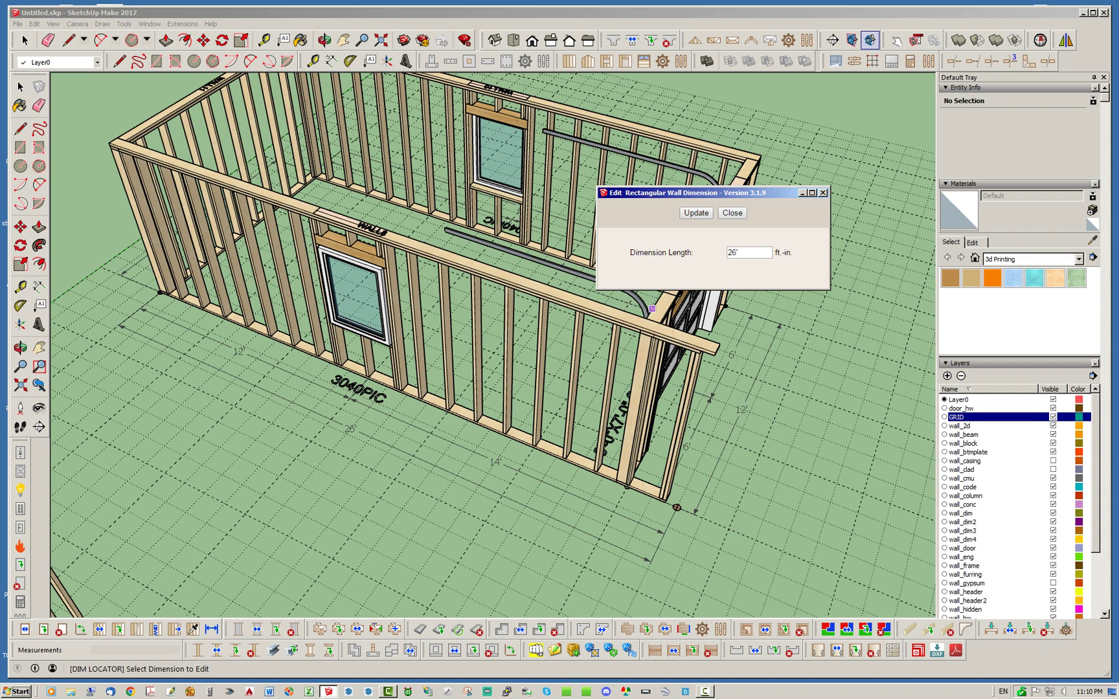
pyautogui.click(733, 213)
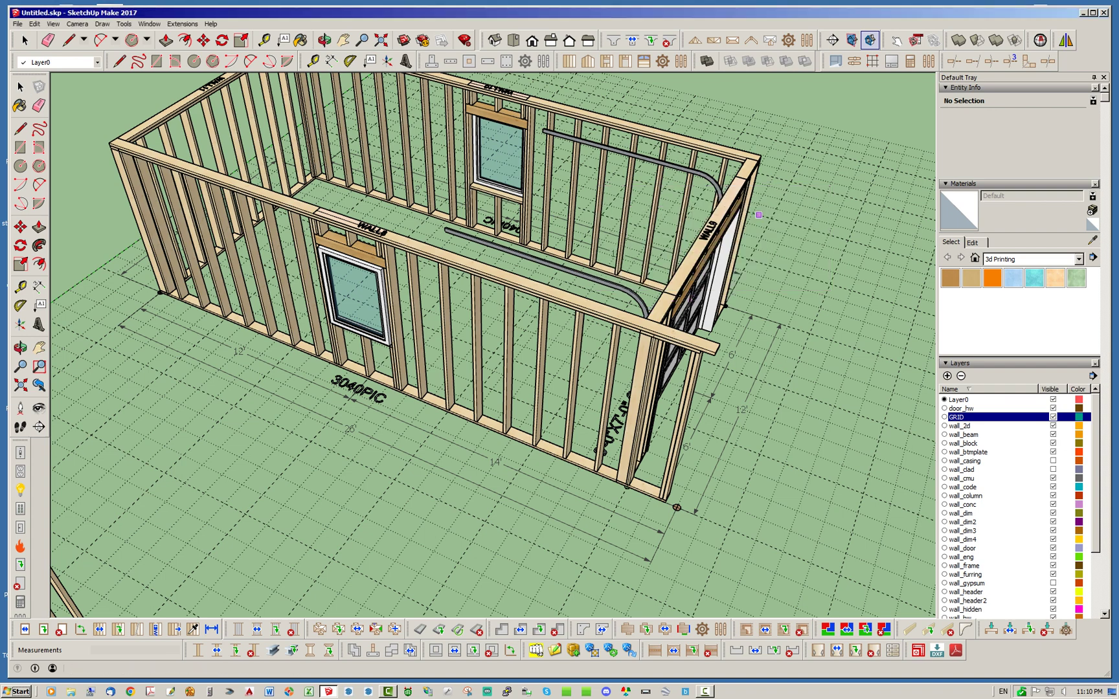
pyautogui.click(34, 24)
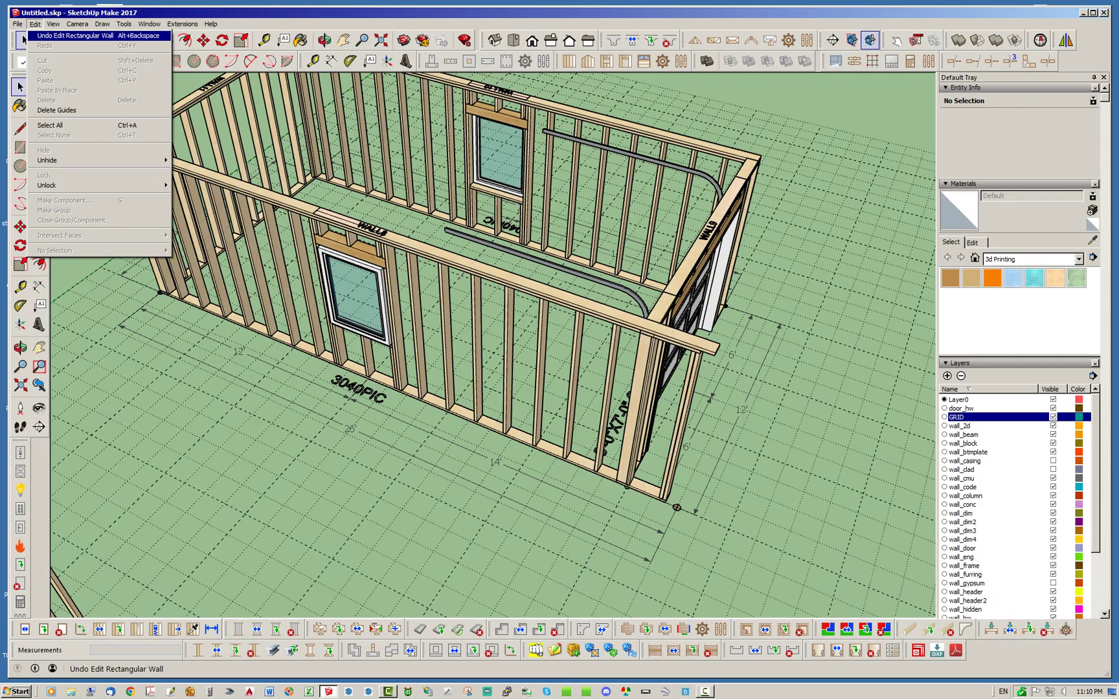
pyautogui.click(71, 35)
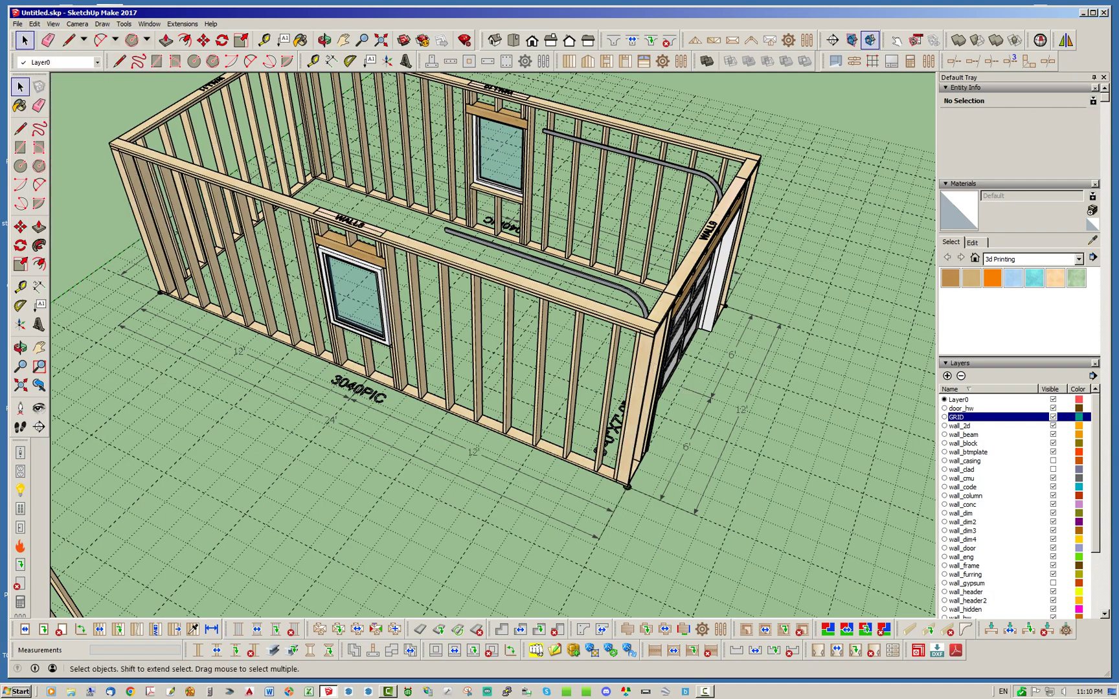
# Step: Move the garage door wall outward with Move Wall so that both adjoining window walls stretch to 28'
pyautogui.moveTo(304, 350); pyautogui.dragTo(227, 349, button='middle')
pyautogui.scroll(-2, 259, 362)
pyautogui.moveTo(395, 327); pyautogui.dragTo(389, 327, button='middle')
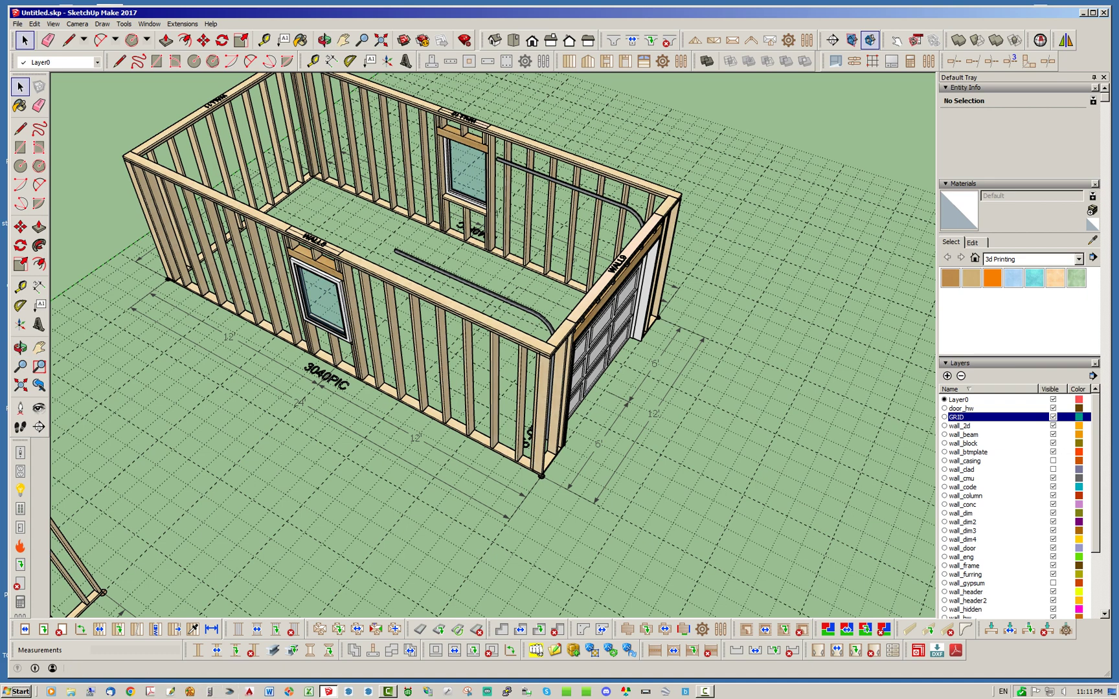
pyautogui.click(99, 629)
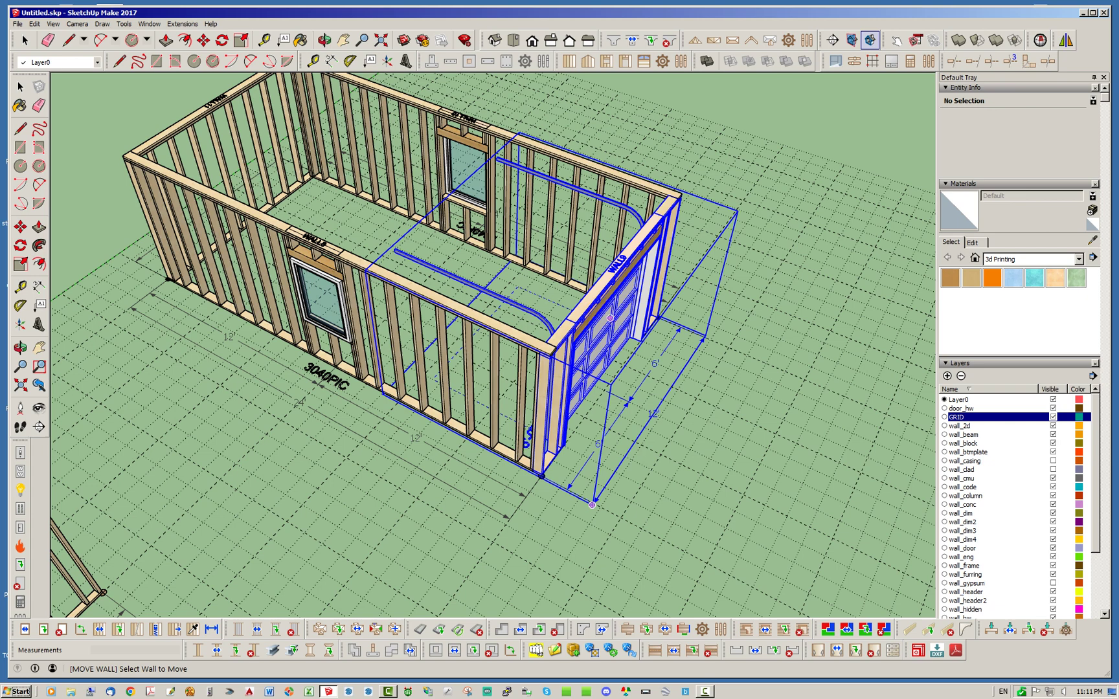
pyautogui.click(602, 291)
pyautogui.click(592, 504)
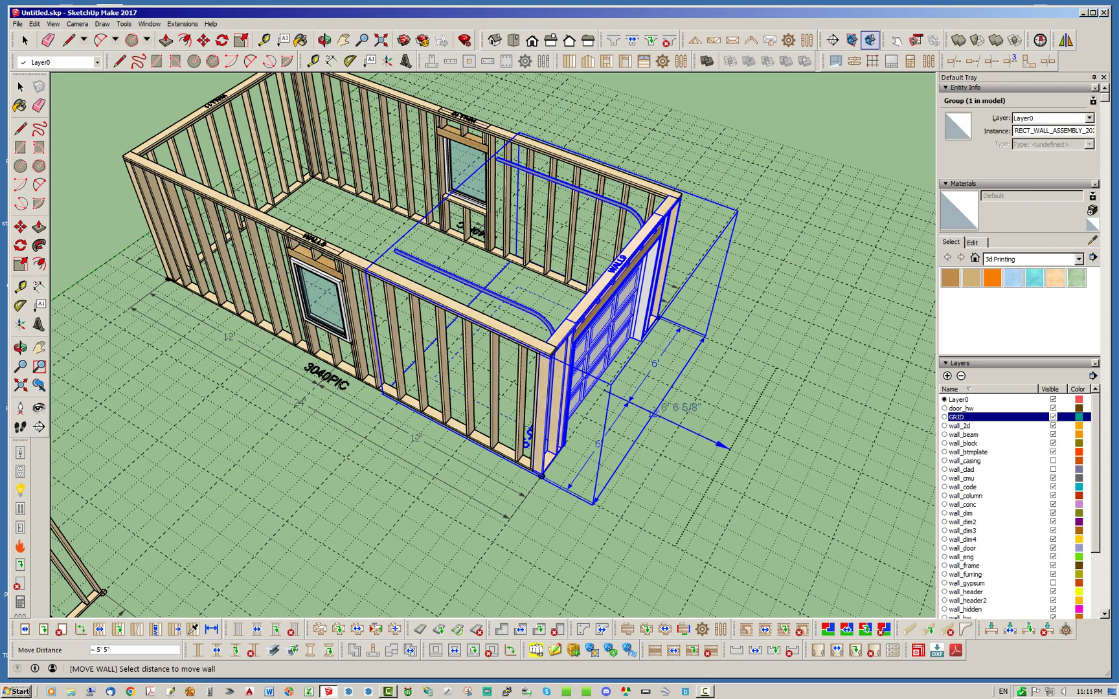
pyautogui.click(696, 398)
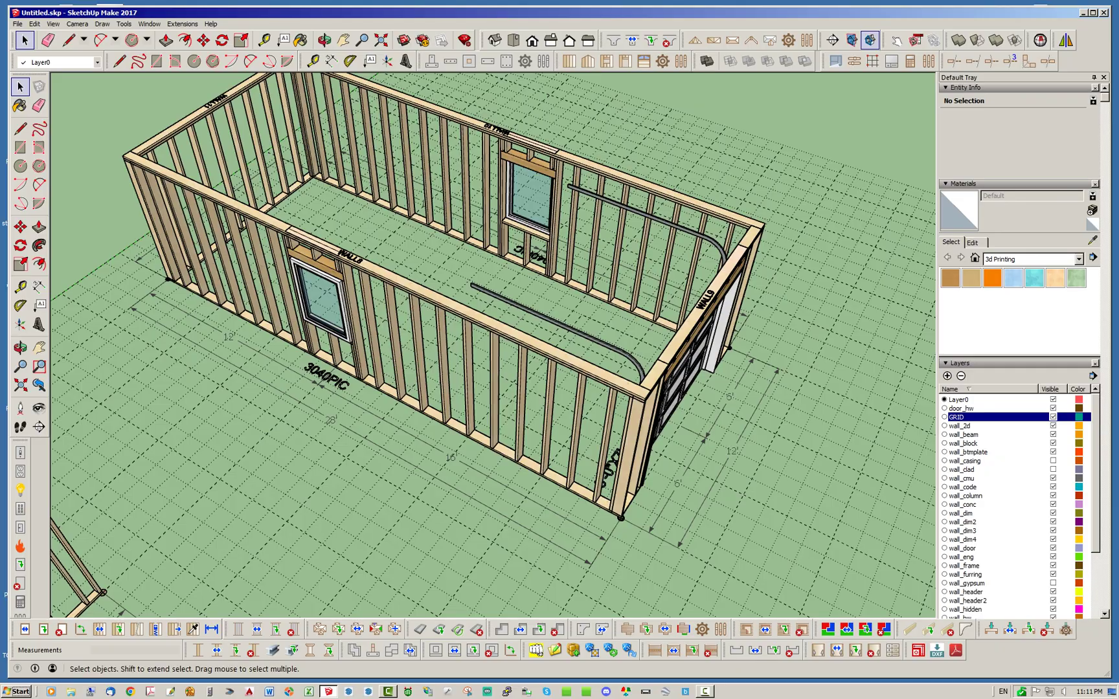
# Step: Move the window in the garage building's far long wall 2' away from the garage door end with Move Opening
pyautogui.moveTo(492, 362); pyautogui.dragTo(582, 343, button='middle')
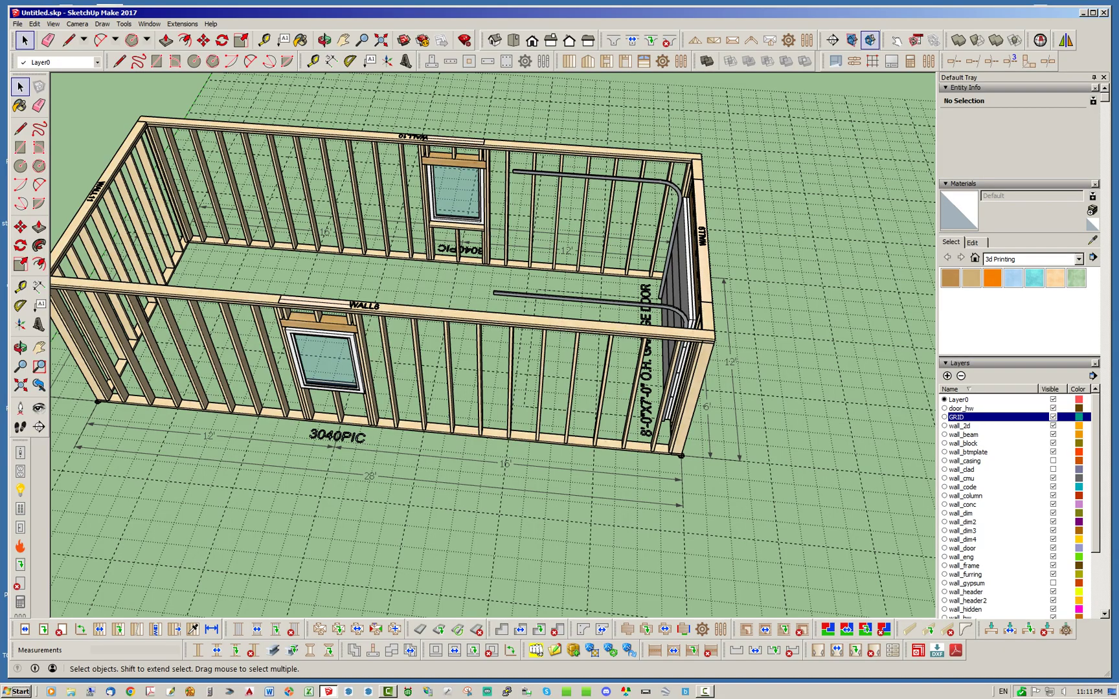
pyautogui.moveTo(744, 311); pyautogui.dragTo(175, 304, button='middle')
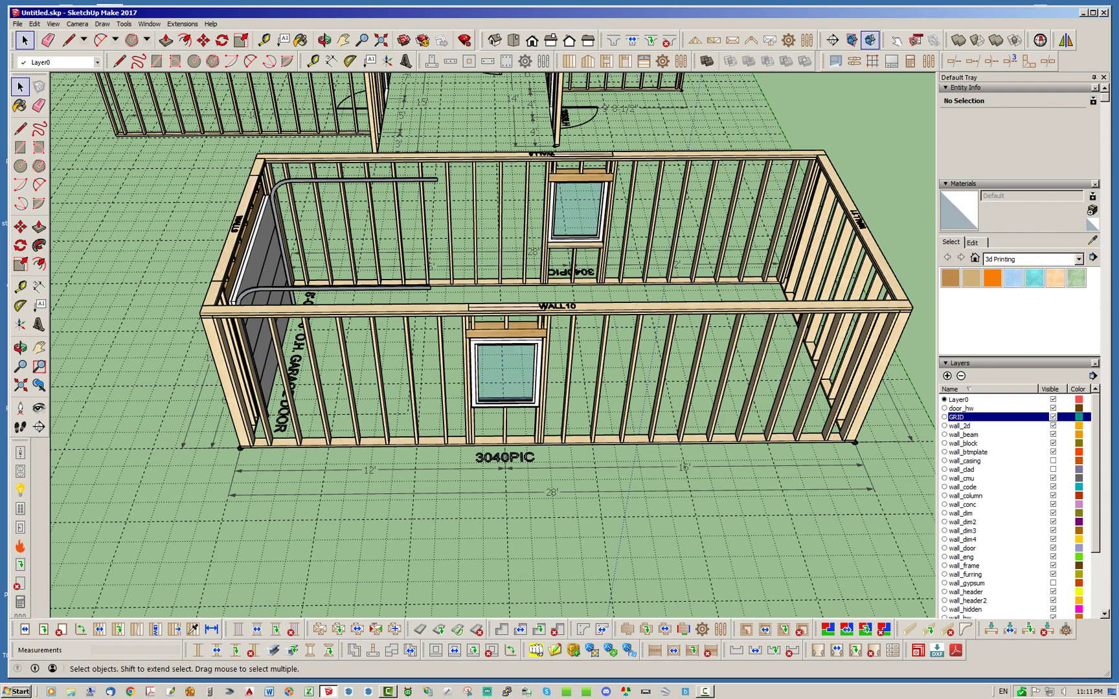
pyautogui.scroll(-2, 285, 417)
pyautogui.moveTo(492, 395); pyautogui.dragTo(446, 410, button='middle')
pyautogui.scroll(3, 446, 410)
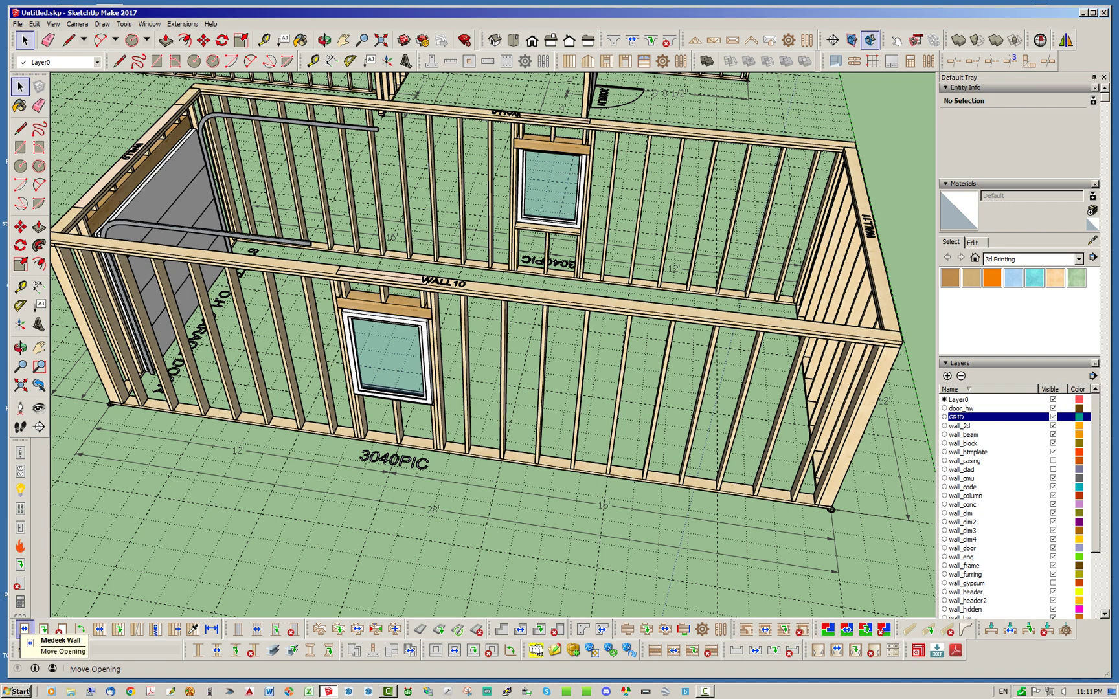
pyautogui.click(25, 628)
pyautogui.click(379, 358)
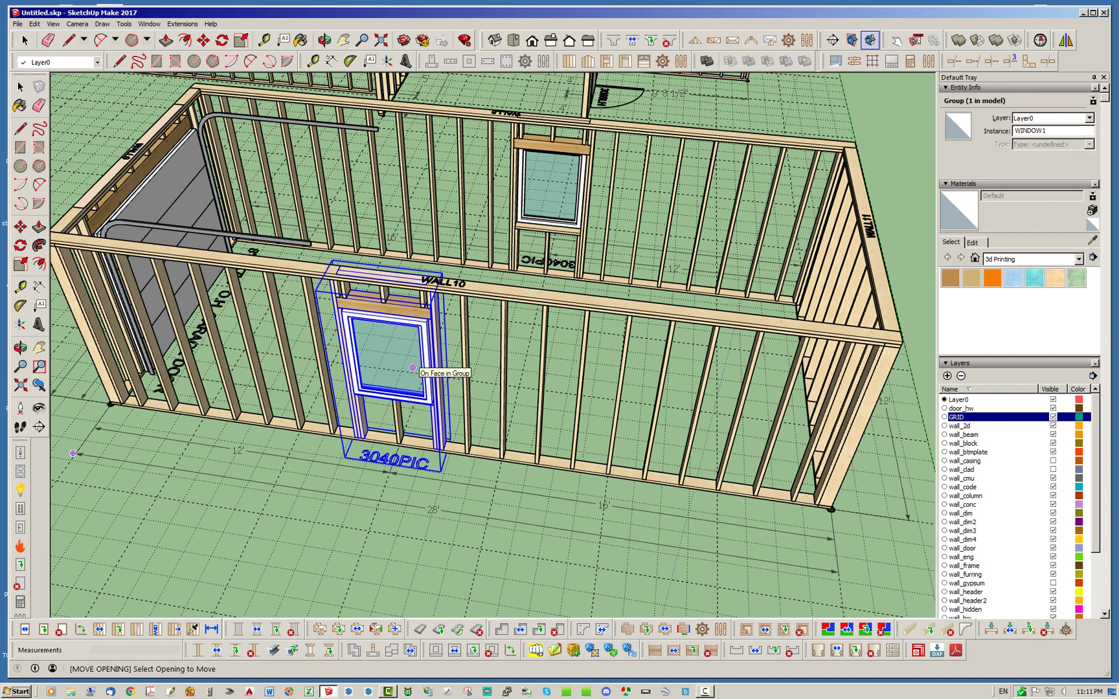
pyautogui.click(413, 367)
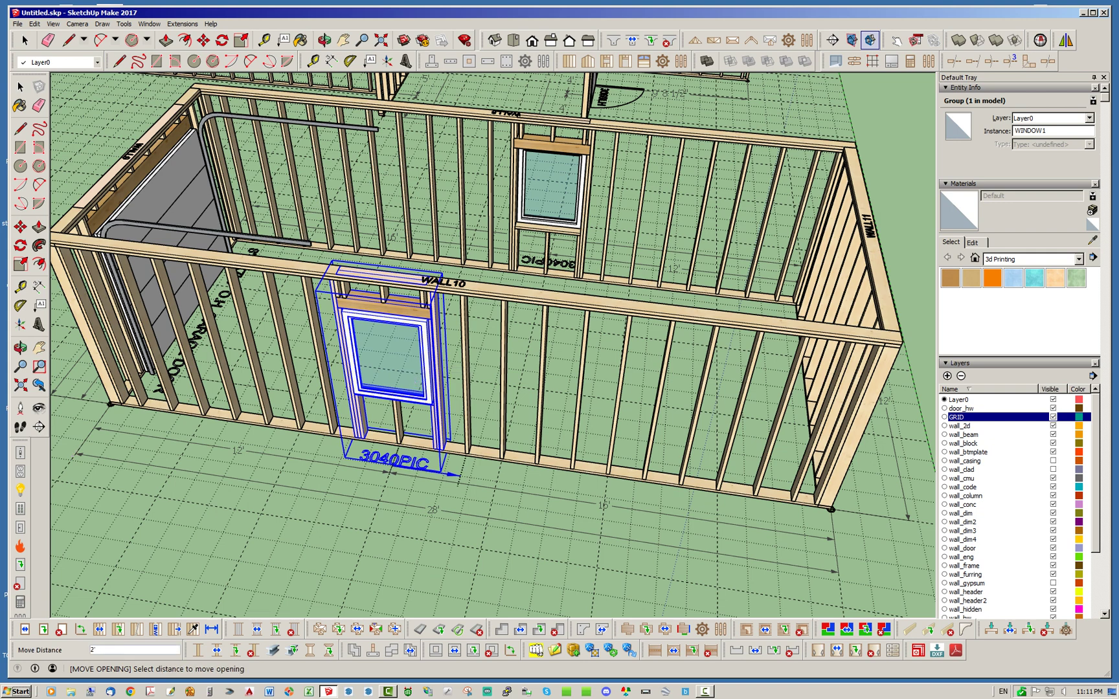
pyautogui.click(443, 473)
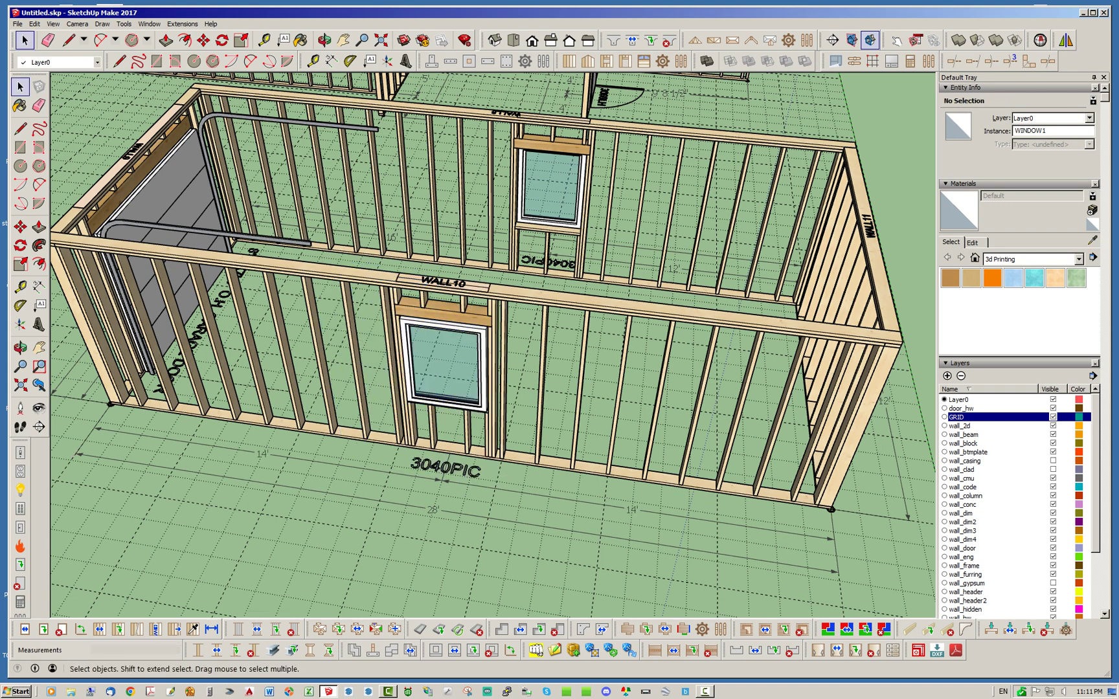
# Step: Set the opposite long wall's 12' window location dimension to 14' by editing that dimension
pyautogui.moveTo(712, 415); pyautogui.dragTo(200, 389, button='middle')
pyautogui.click(211, 629)
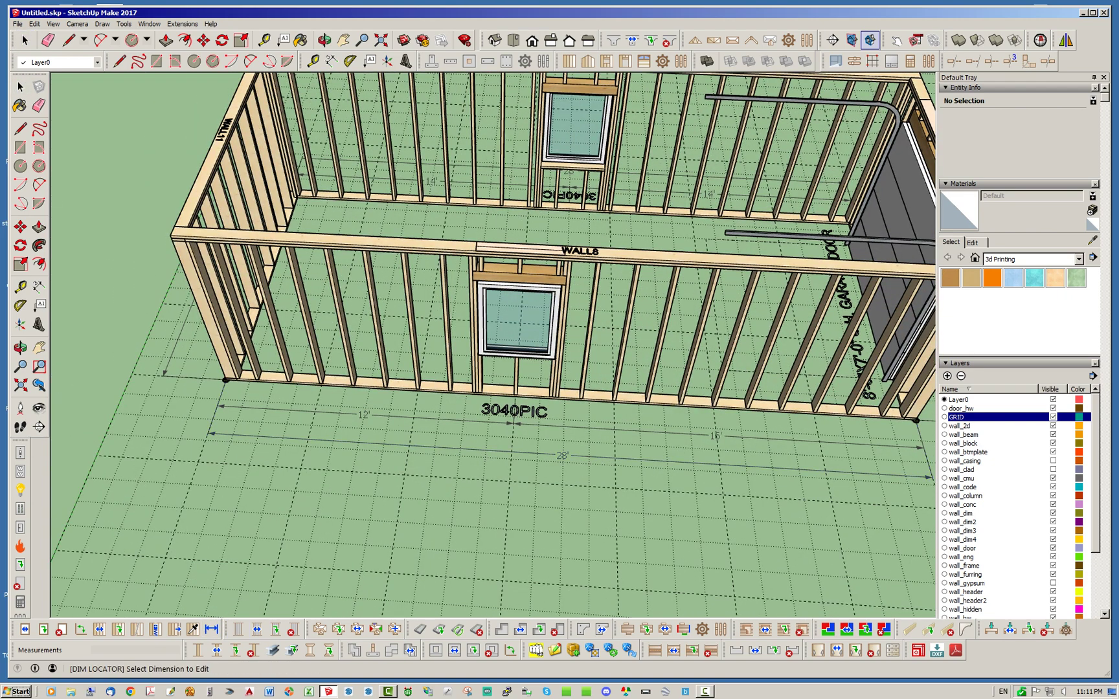
pyautogui.click(363, 414)
pyautogui.moveTo(749, 253); pyautogui.dragTo(588, 239)
pyautogui.write('14')
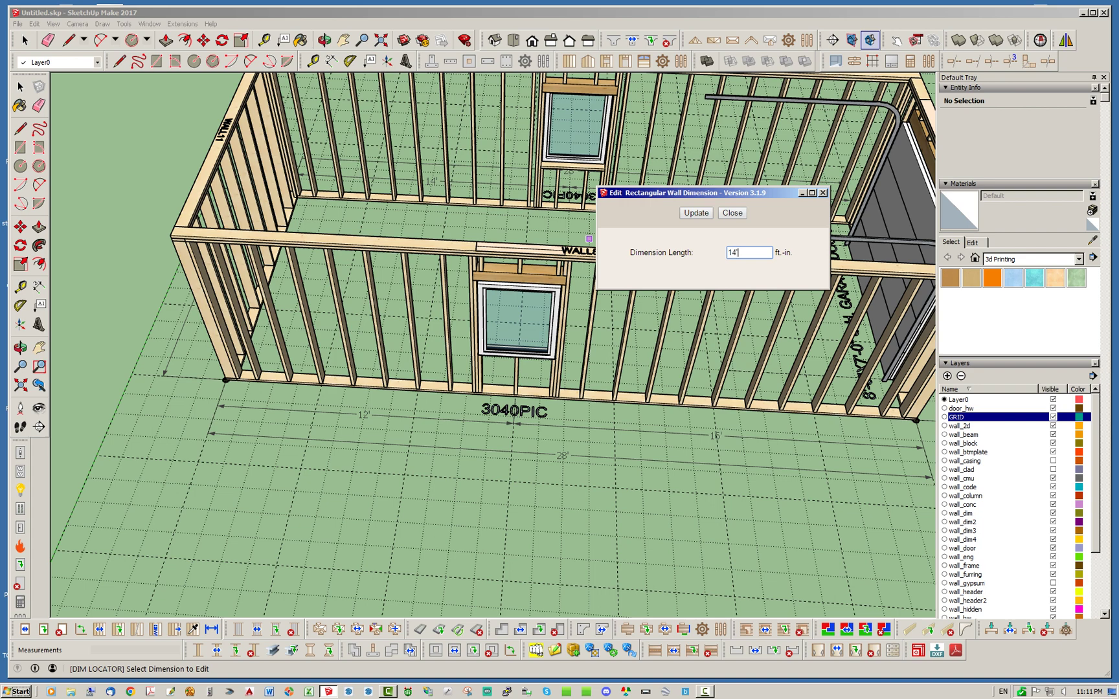
pyautogui.click(696, 213)
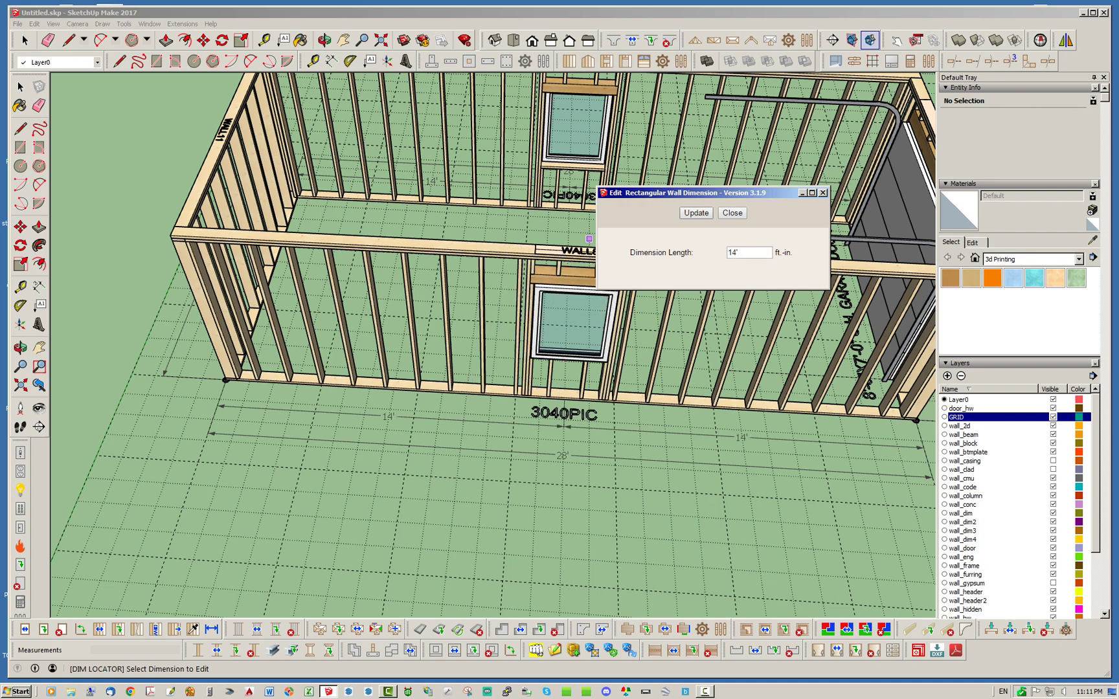
pyautogui.click(733, 212)
pyautogui.press('space')
# Step: Examine the whole model, with the garage building and the connected wall layout, from several angles
pyautogui.scroll(-3, 273, 331)
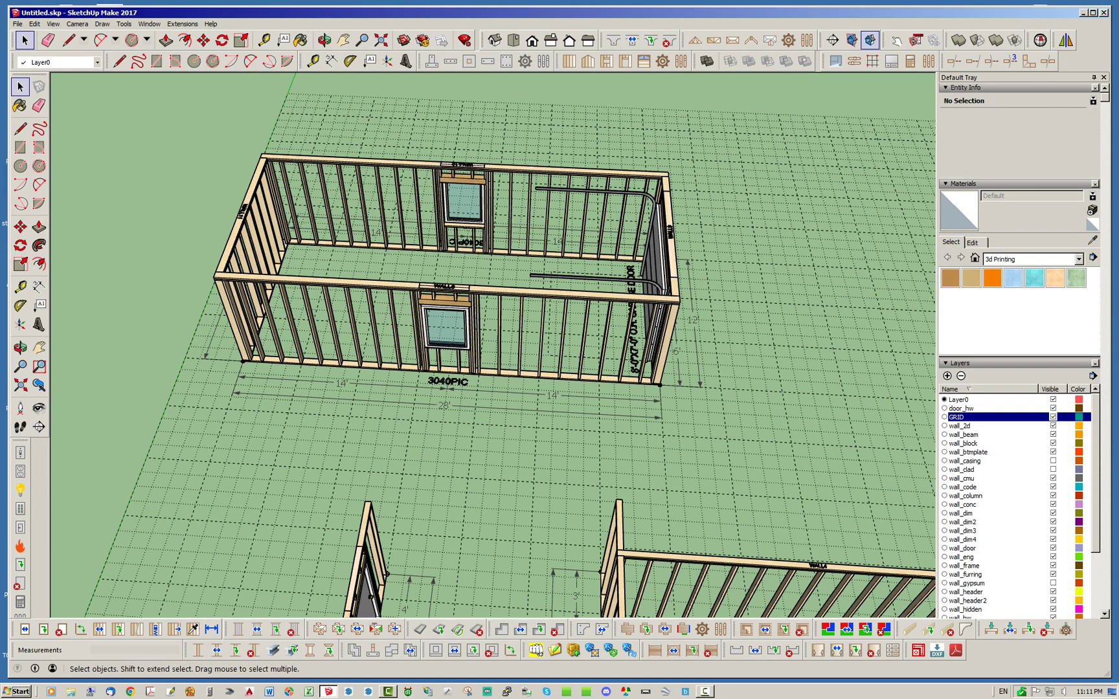
pyautogui.moveTo(528, 324); pyautogui.dragTo(521, 274, button='middle')
pyautogui.scroll(-2, 521, 274)
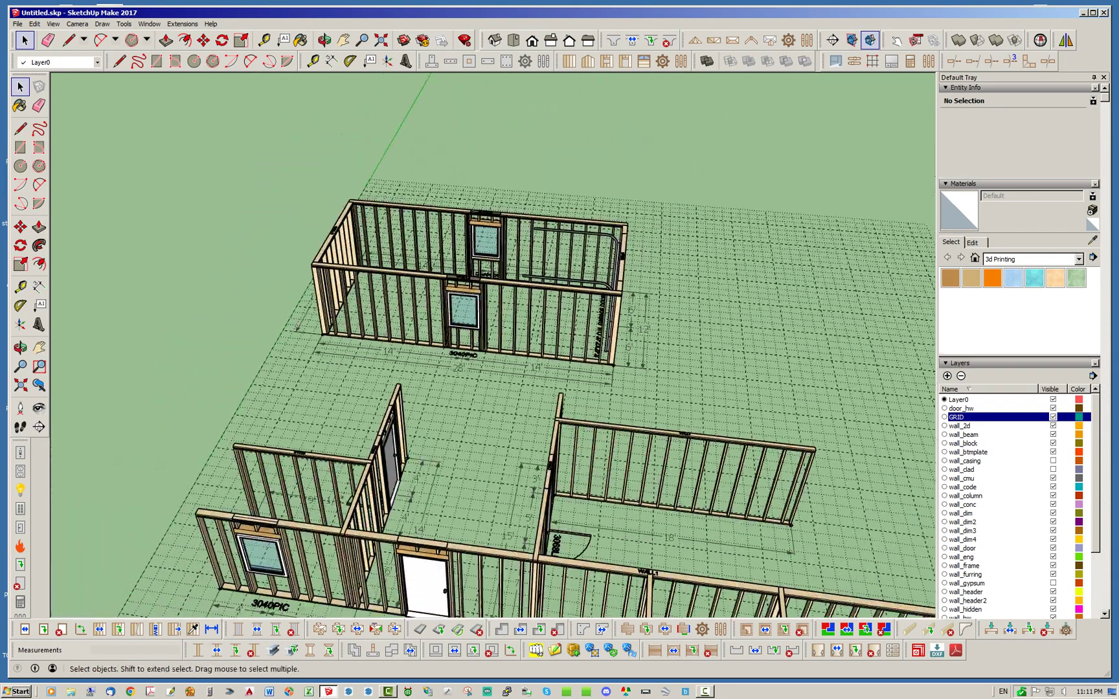
pyautogui.scroll(-2, 480, 341)
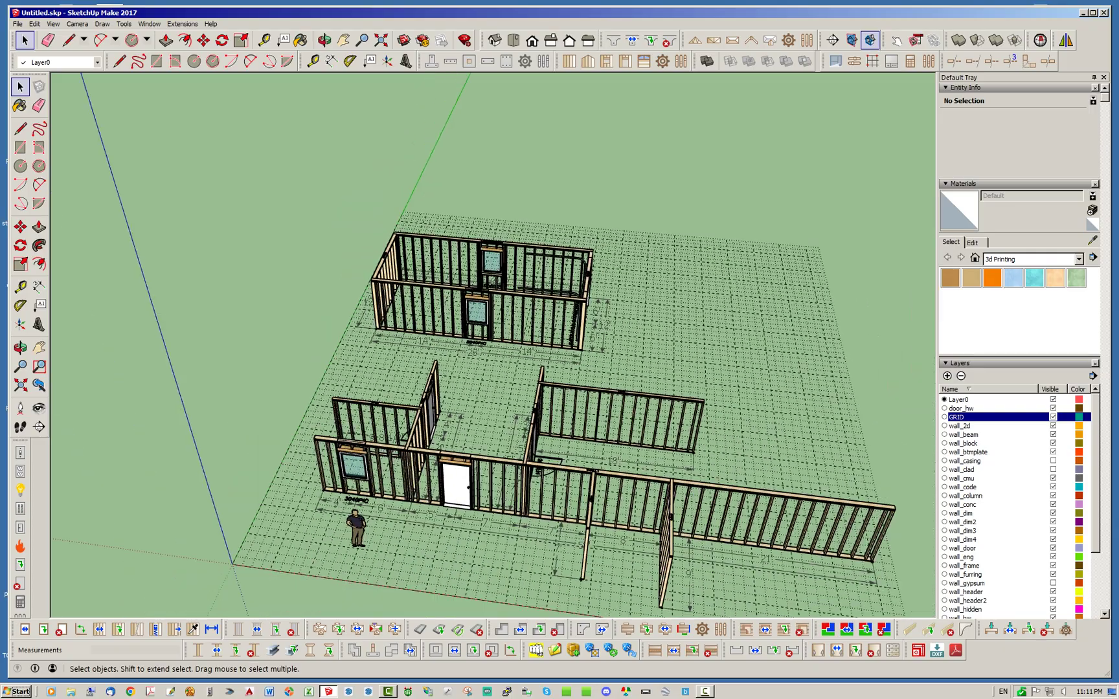
pyautogui.scroll(2, 542, 502)
pyautogui.moveTo(419, 350); pyautogui.dragTo(374, 351, button='middle')
pyautogui.scroll(-2, 374, 351)
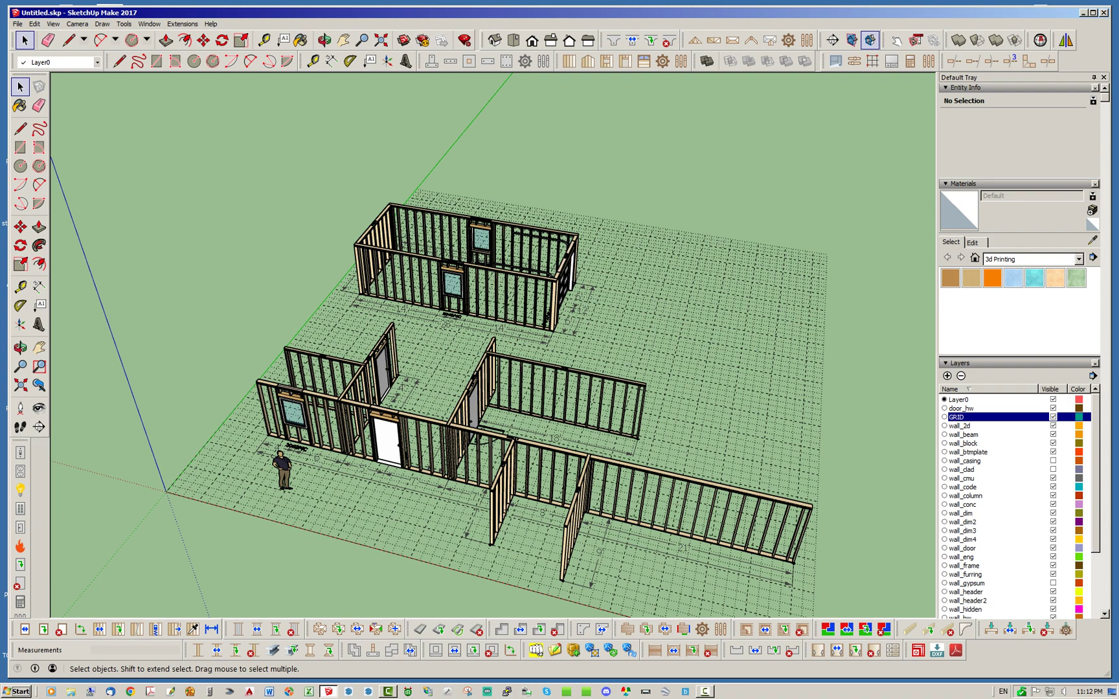
pyautogui.moveTo(447, 324); pyautogui.dragTo(437, 321, button='middle')
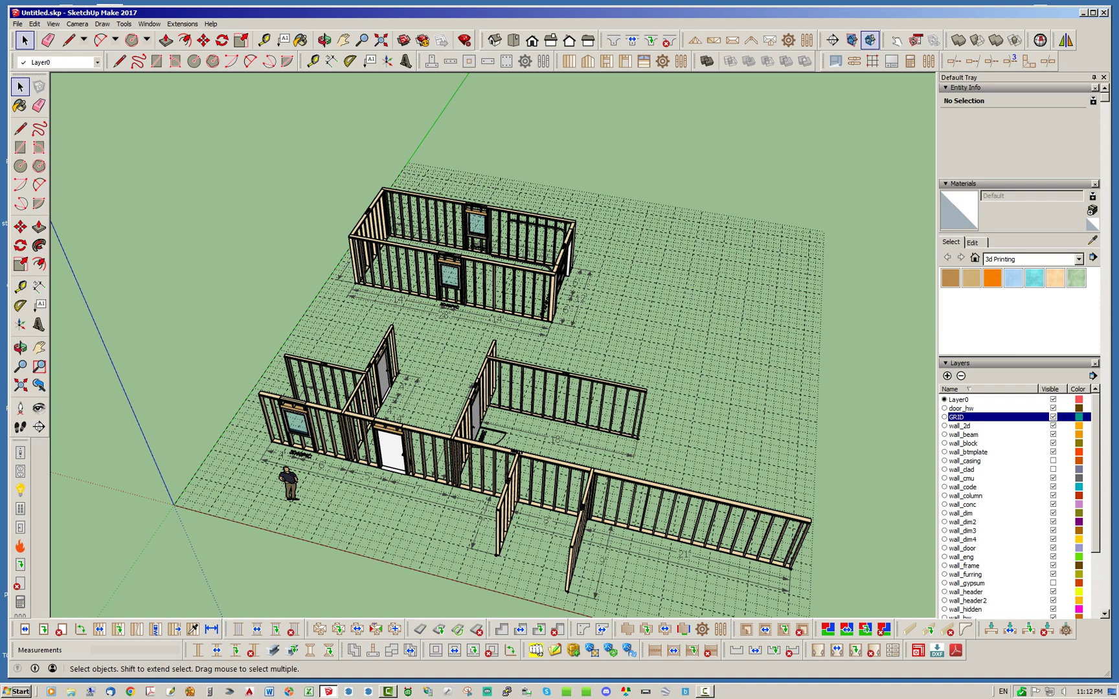
pyautogui.moveTo(363, 479); pyautogui.dragTo(453, 486, button='middle')
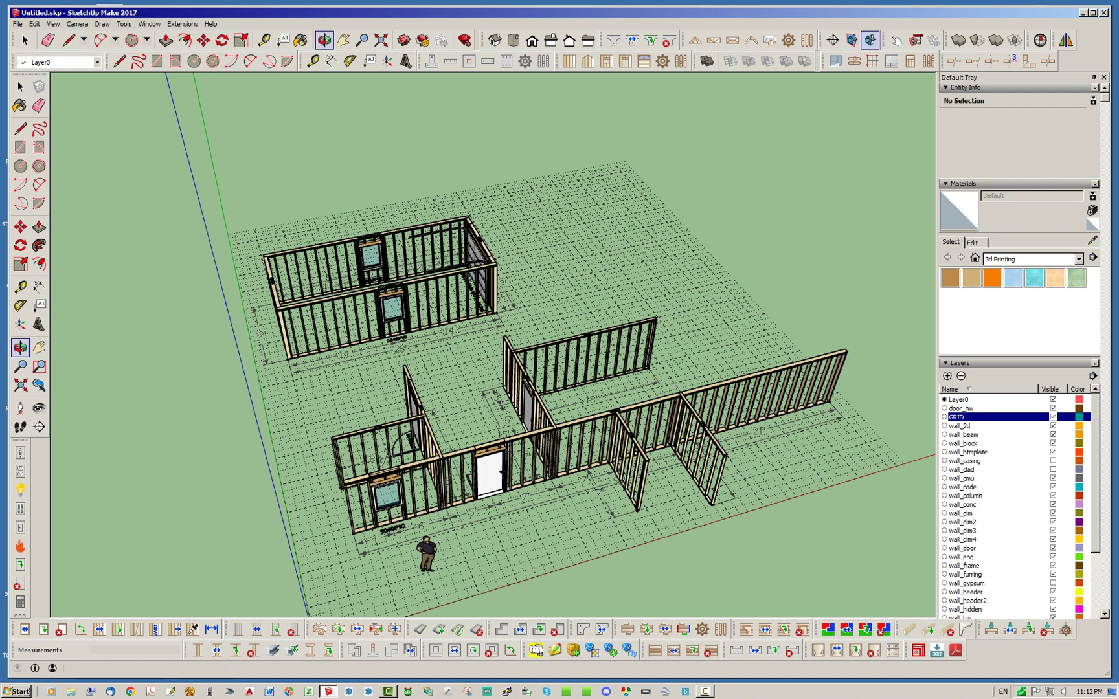
# Step: Start dimension editing and review the location dimensions along the long exterior wall around its door, first partition and window
pyautogui.scroll(2, 429, 505)
pyautogui.scroll(4, 431, 521)
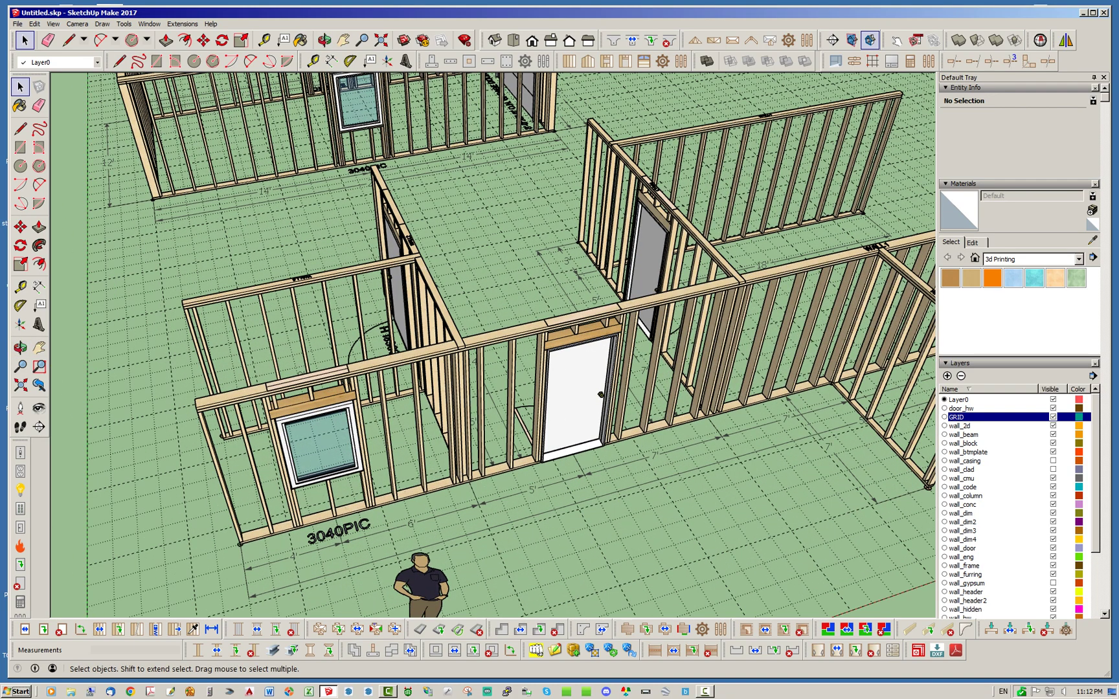
pyautogui.click(198, 650)
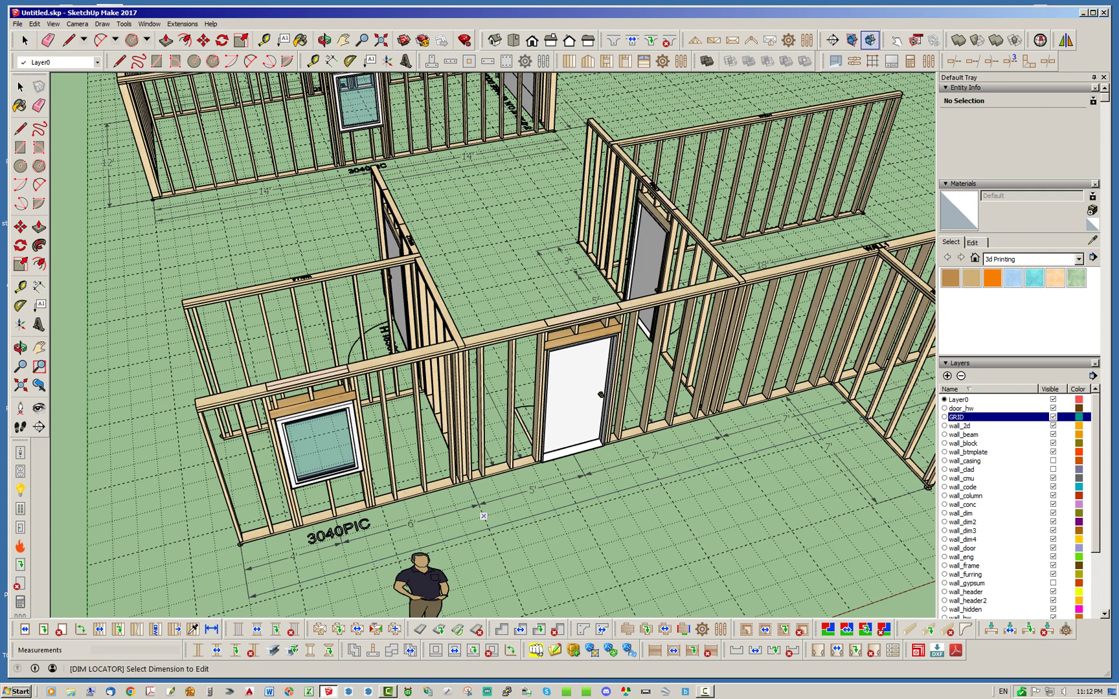
pyautogui.moveTo(475, 538); pyautogui.dragTo(349, 500, button='middle')
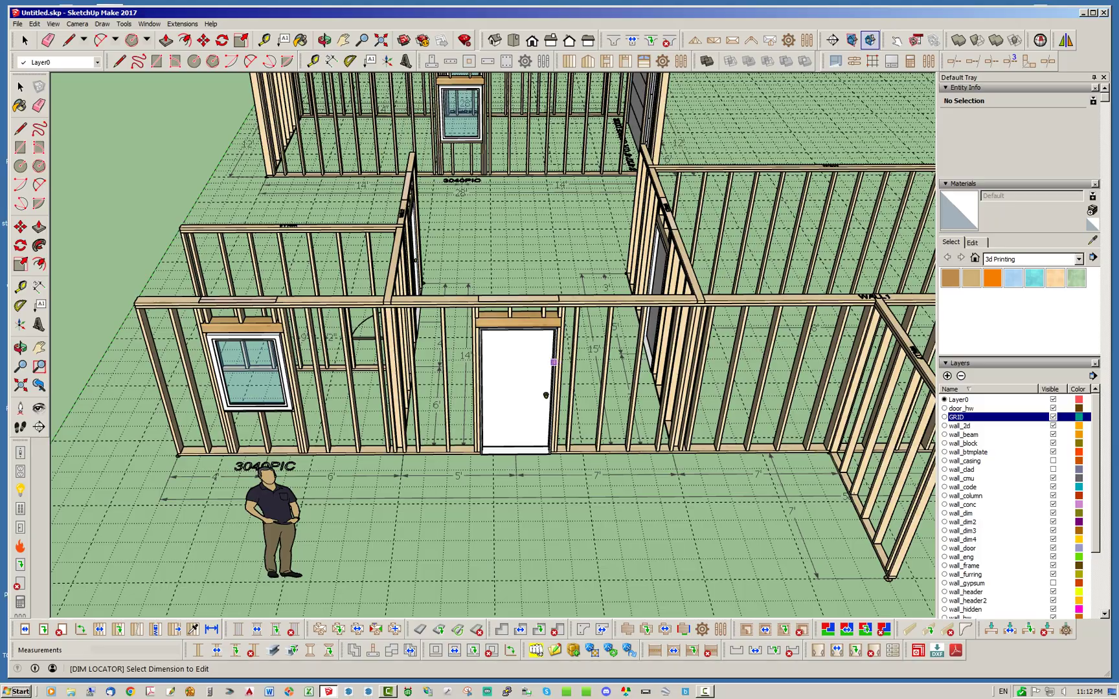
pyautogui.moveTo(446, 384); pyautogui.dragTo(451, 430, button='middle')
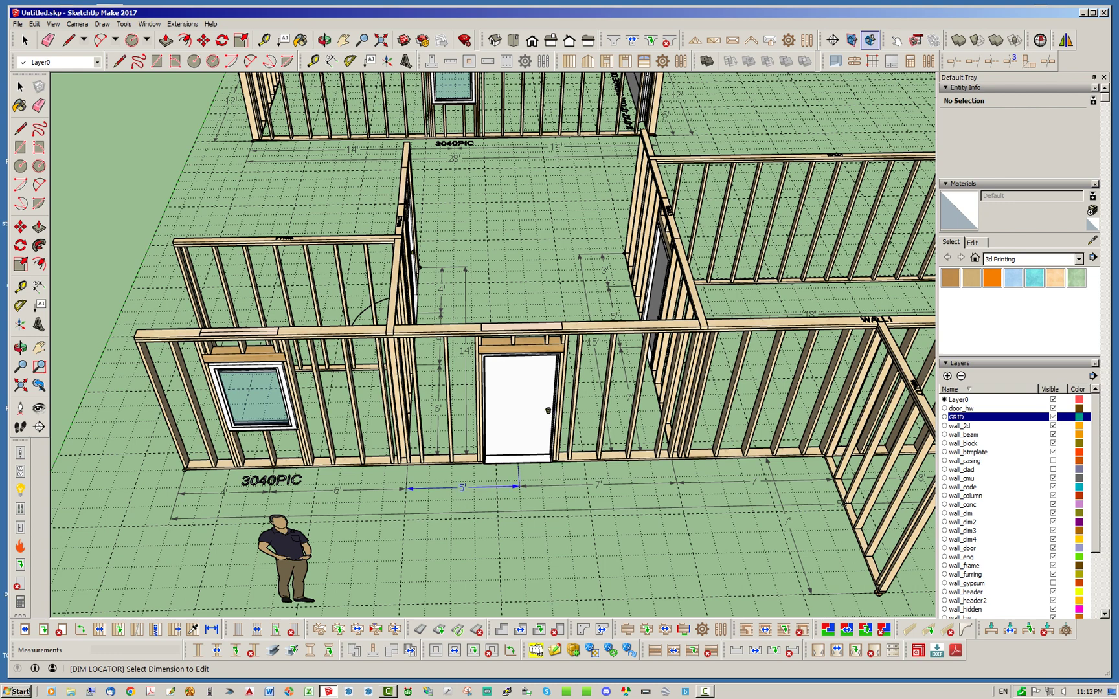
pyautogui.click(517, 484)
pyautogui.click(541, 427)
pyautogui.click(518, 485)
pyautogui.click(404, 405)
pyautogui.click(344, 486)
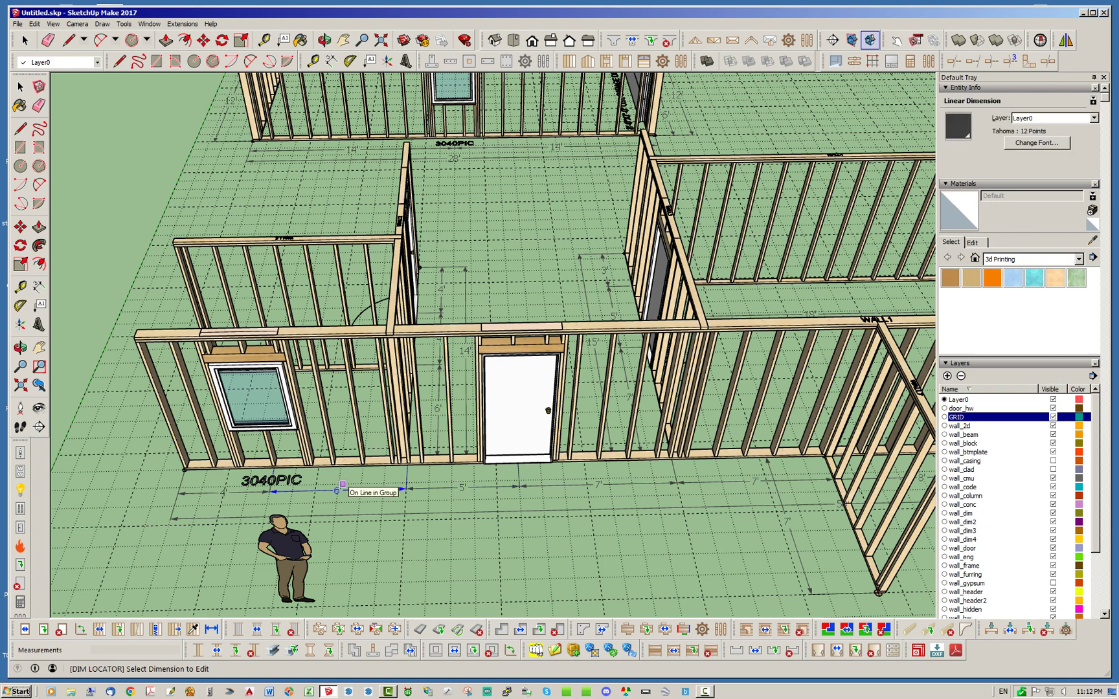
# Step: Set the dimension from the long exterior wall's free end to its window to 3'
pyautogui.click(248, 403)
pyautogui.click(223, 492)
pyautogui.click(223, 494)
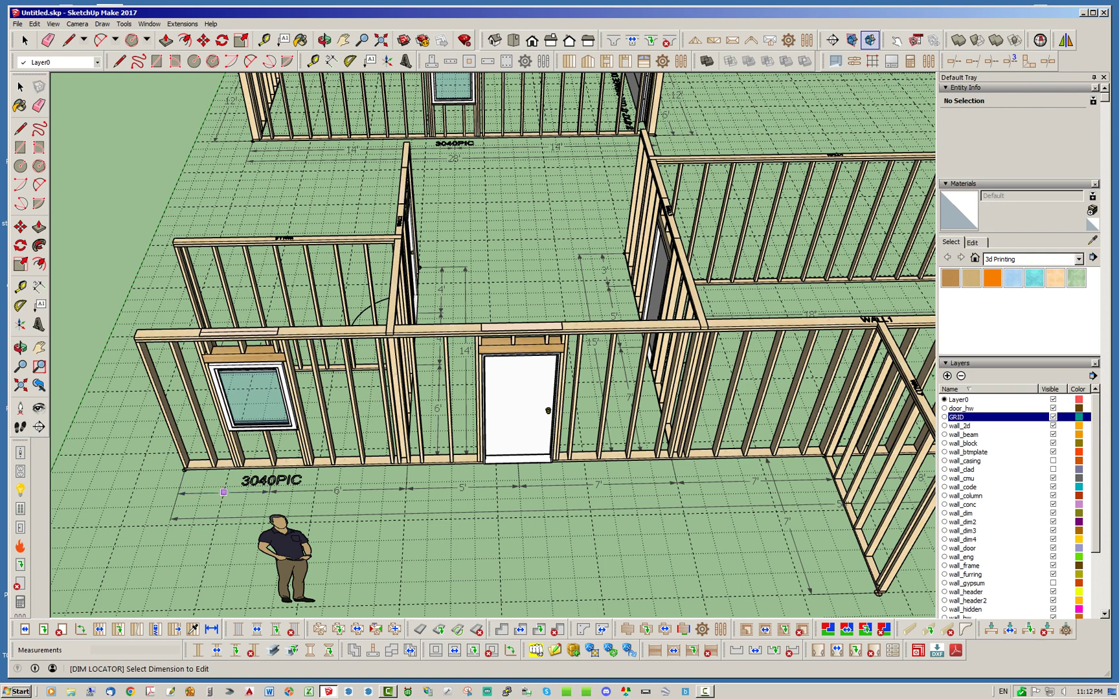
pyautogui.click(224, 491)
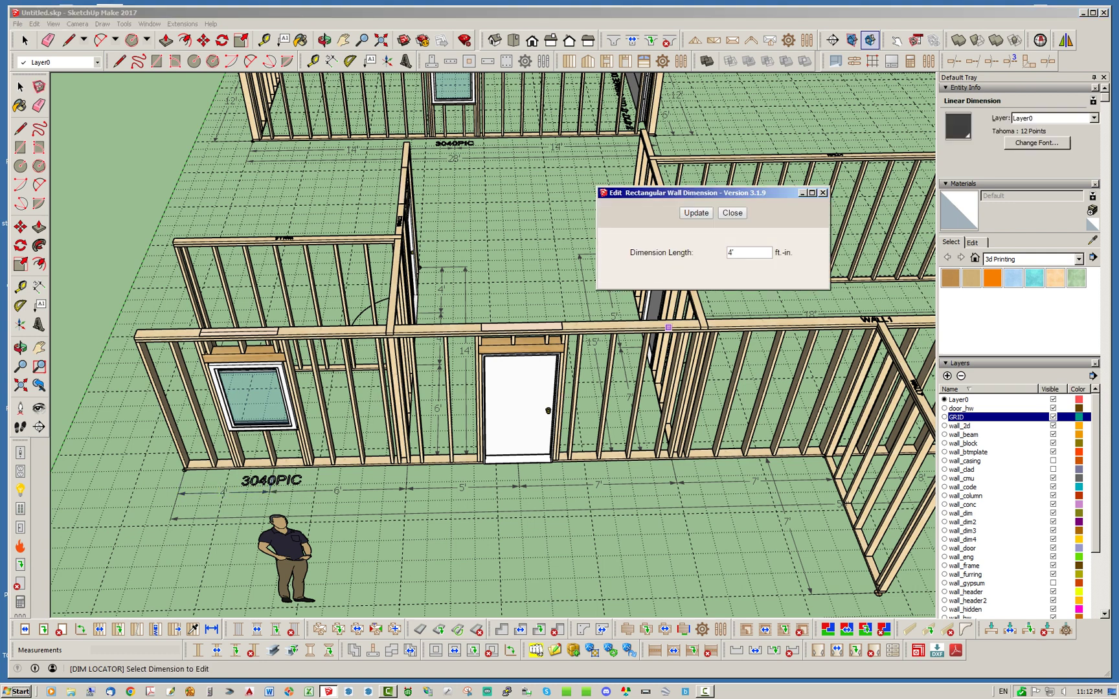
pyautogui.write("3'")
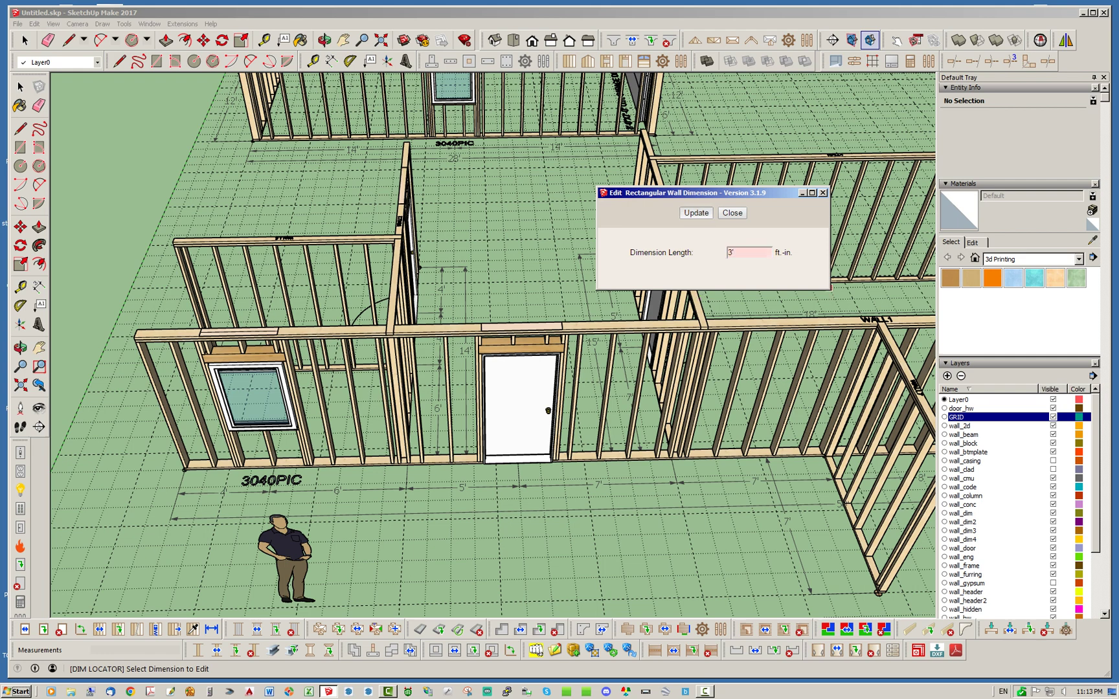
pyautogui.press('Return')
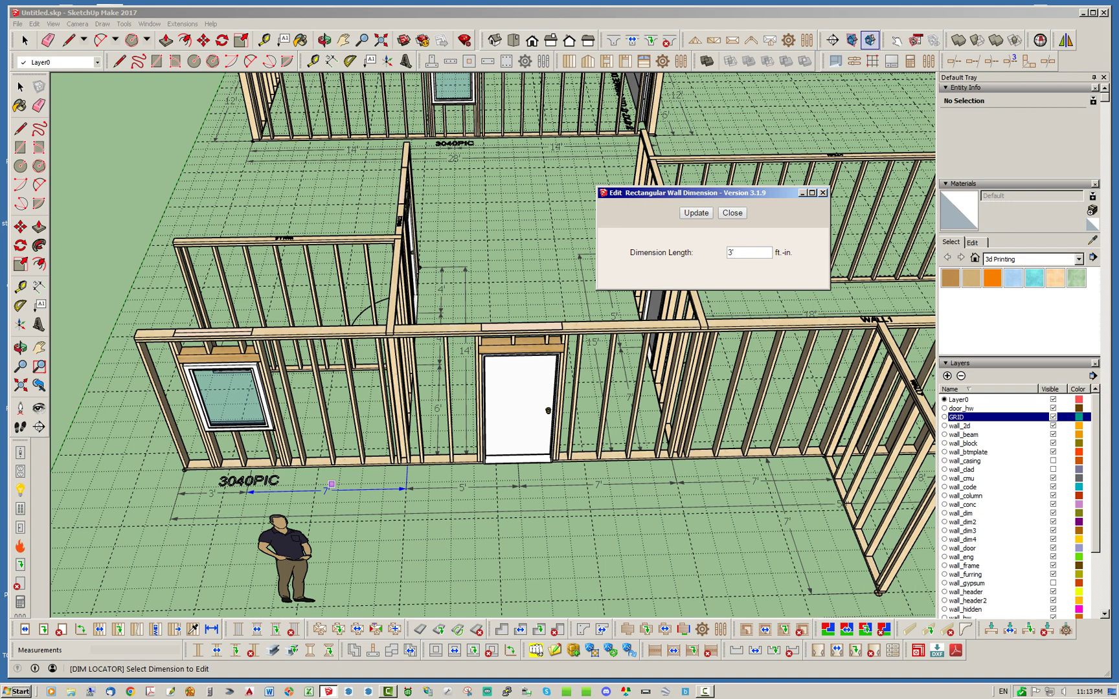
# Step: Set the dimension between that window and the first partition wall to 8' and finish dimension editing
pyautogui.click(327, 490)
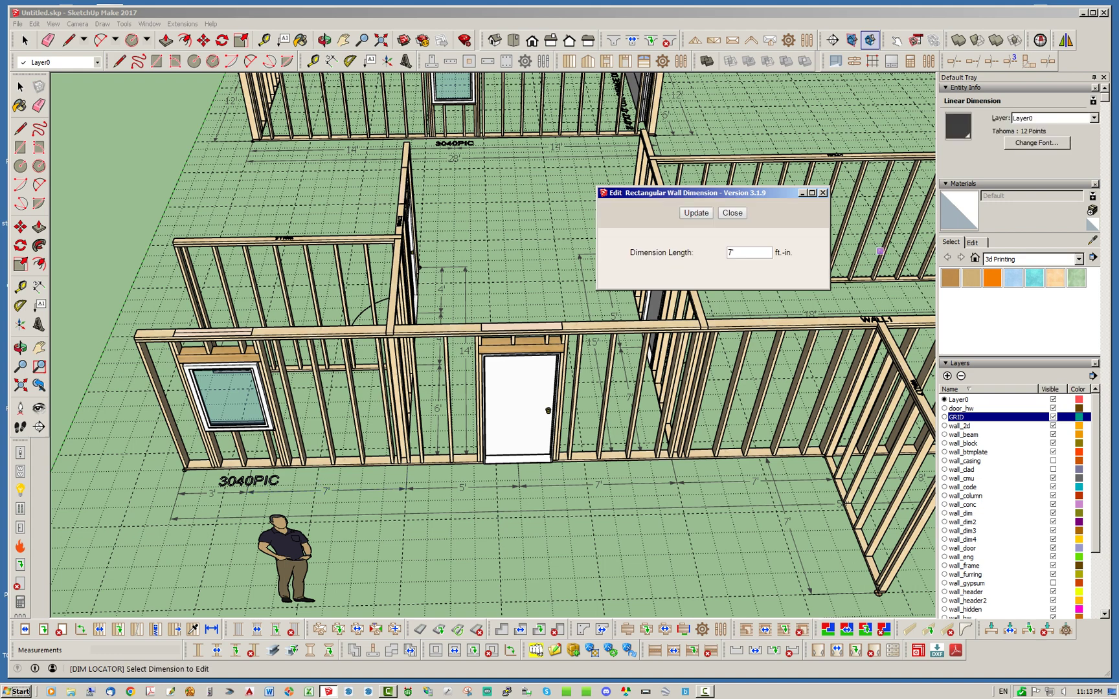
pyautogui.write('8')
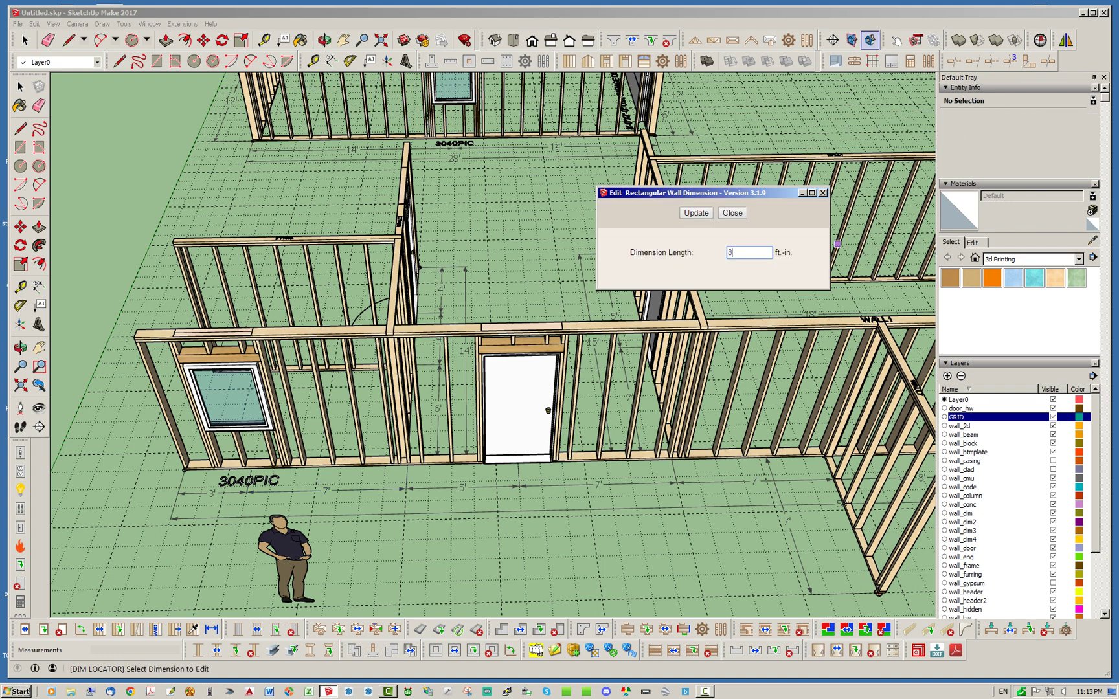
pyautogui.press('Return')
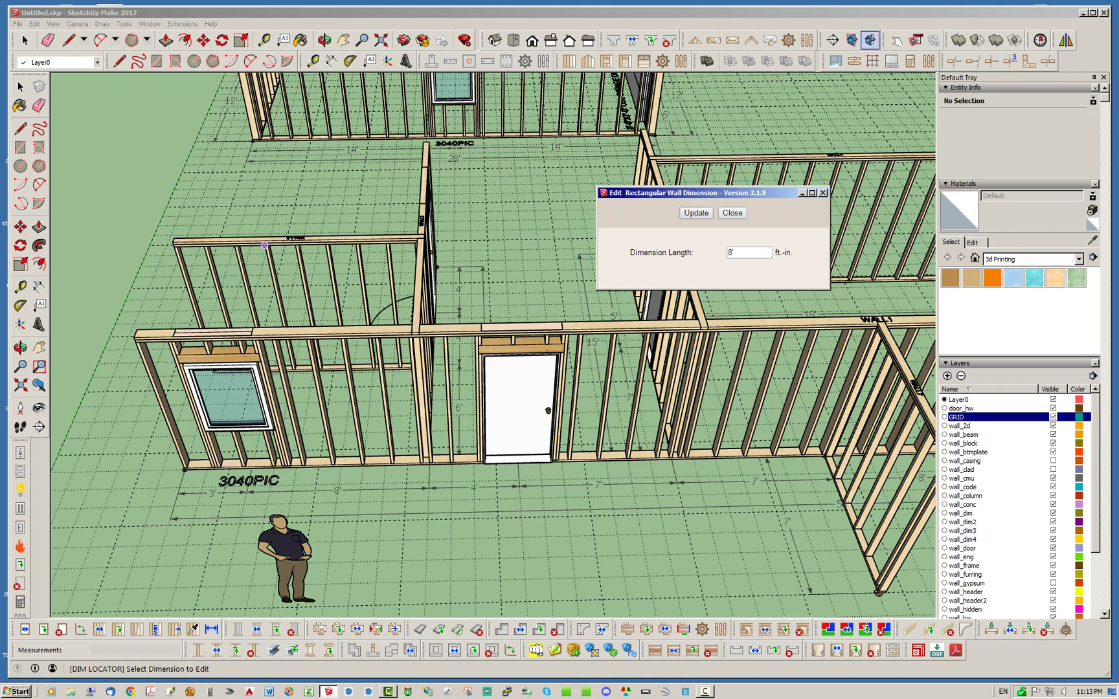
pyautogui.click(732, 212)
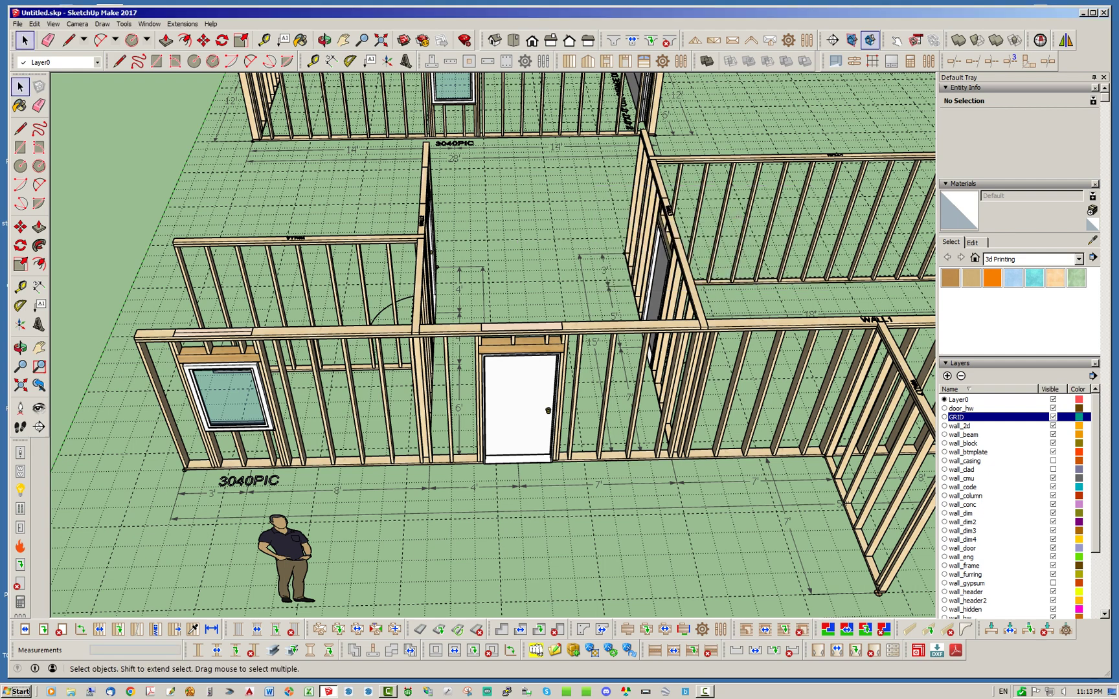
# Step: Highlight the short rear wall, the first partition and the long exterior wall in turn, and examine how they connect
pyautogui.click(298, 240)
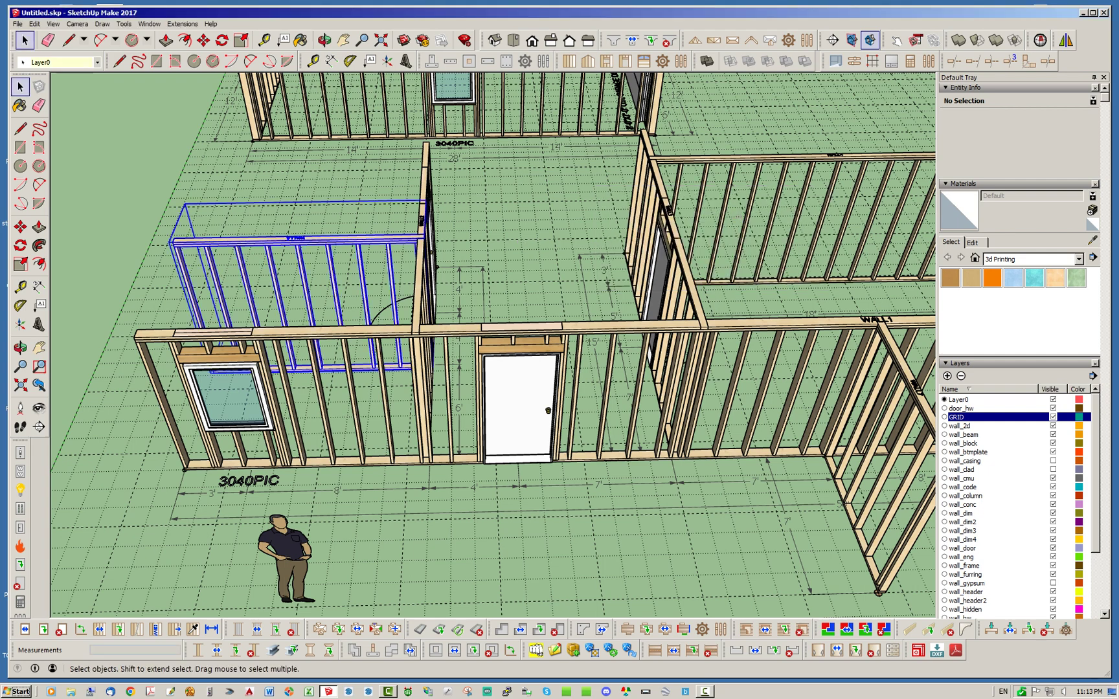
pyautogui.click(424, 221)
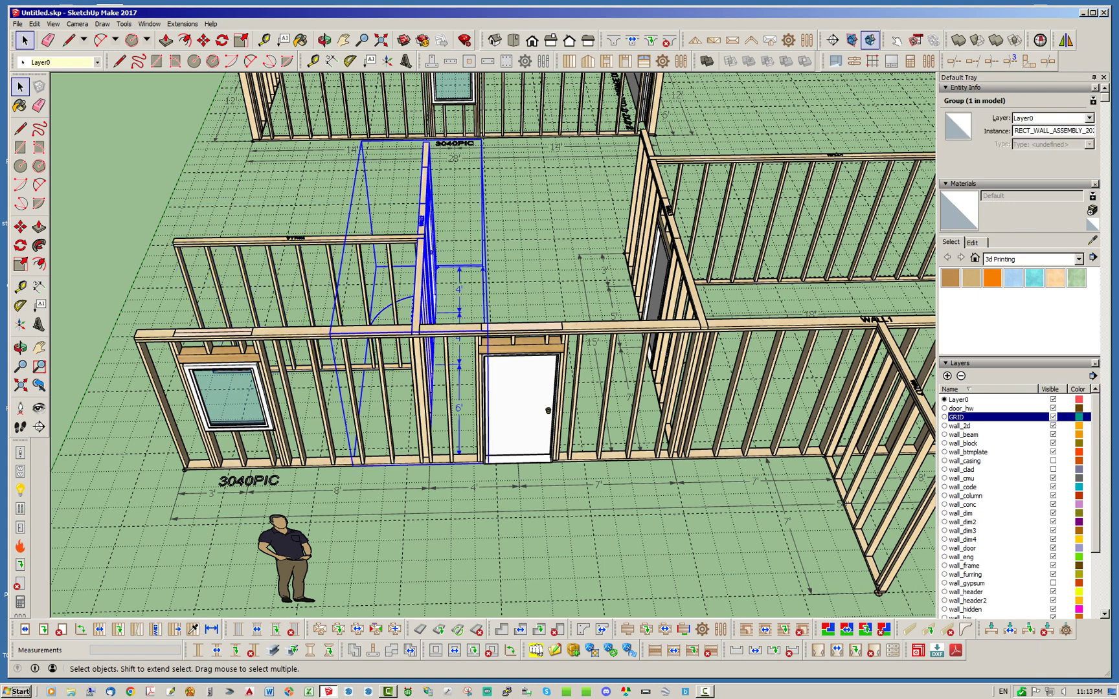
pyautogui.click(453, 328)
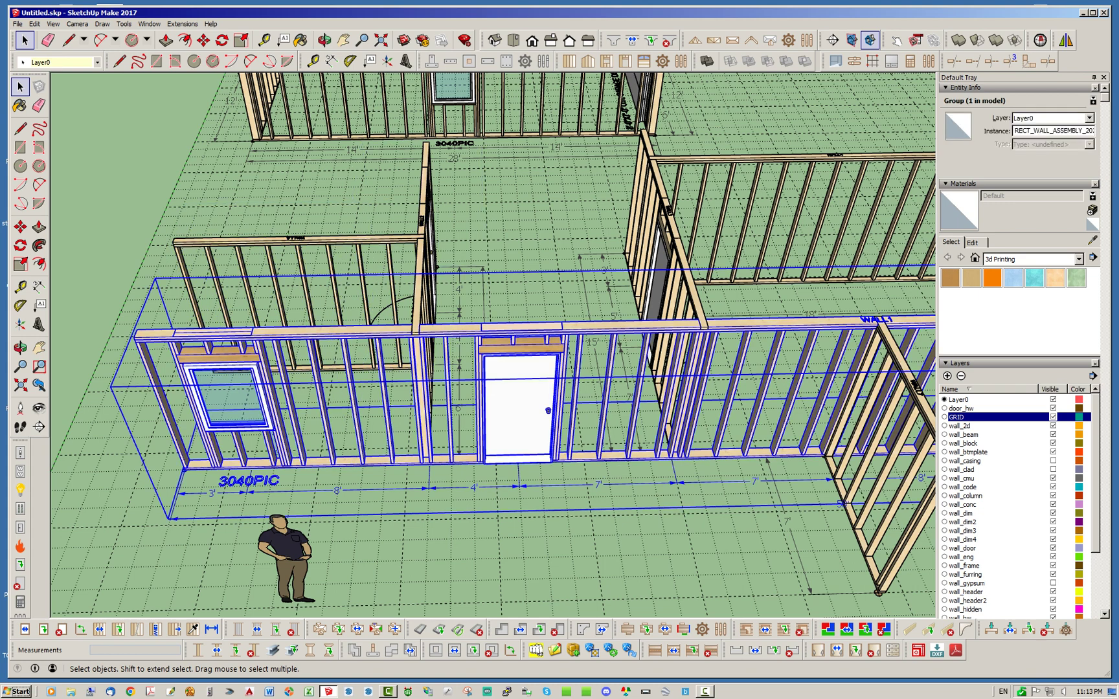
pyautogui.hotkey('ctrl', 't')
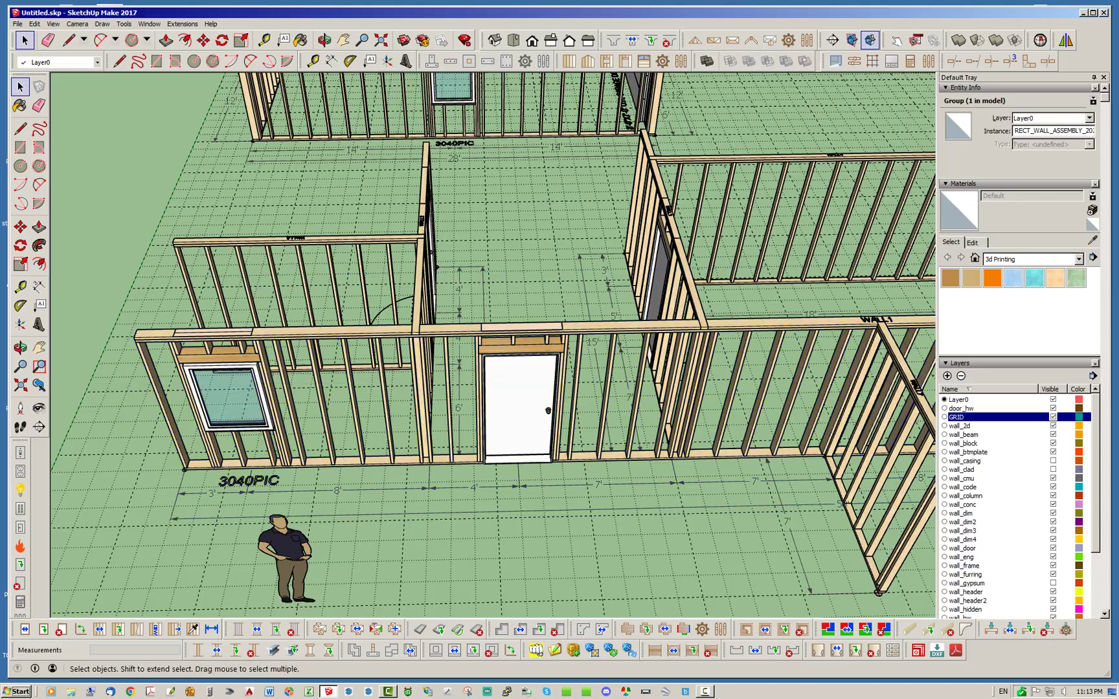
pyautogui.moveTo(531, 343); pyautogui.dragTo(482, 356, button='middle')
pyautogui.moveTo(389, 330); pyautogui.dragTo(350, 333, button='middle')
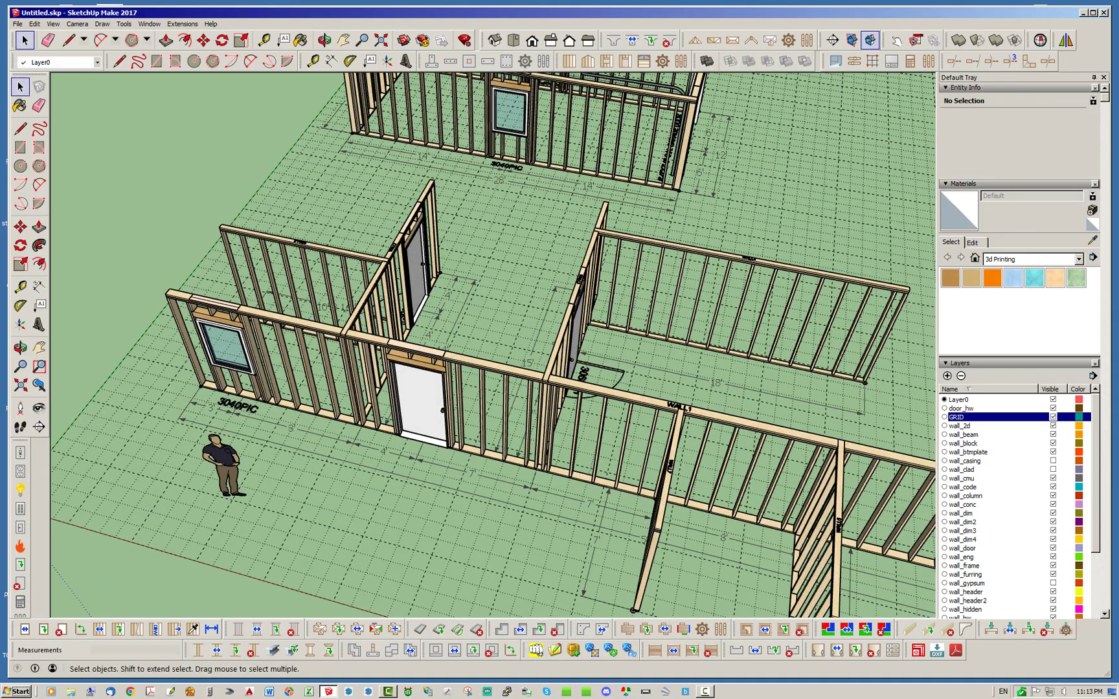
pyautogui.moveTo(453, 389); pyautogui.dragTo(428, 324, button='middle')
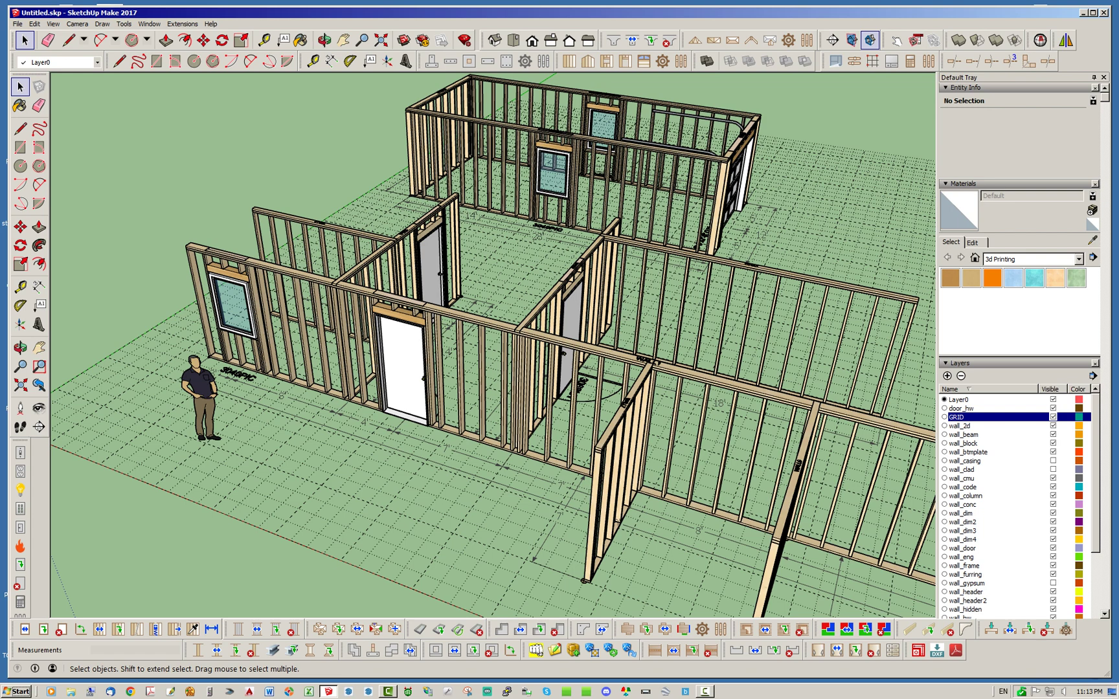
pyautogui.moveTo(559, 331); pyautogui.dragTo(605, 394, button='middle')
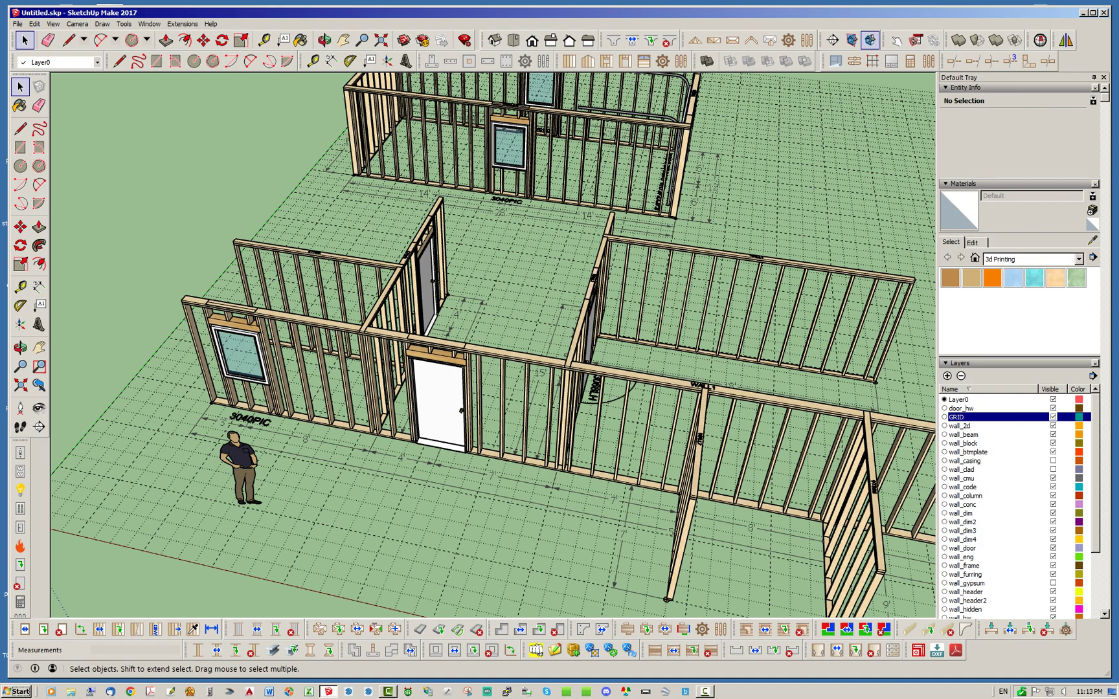
pyautogui.moveTo(494, 345); pyautogui.dragTo(494, 379, button='middle')
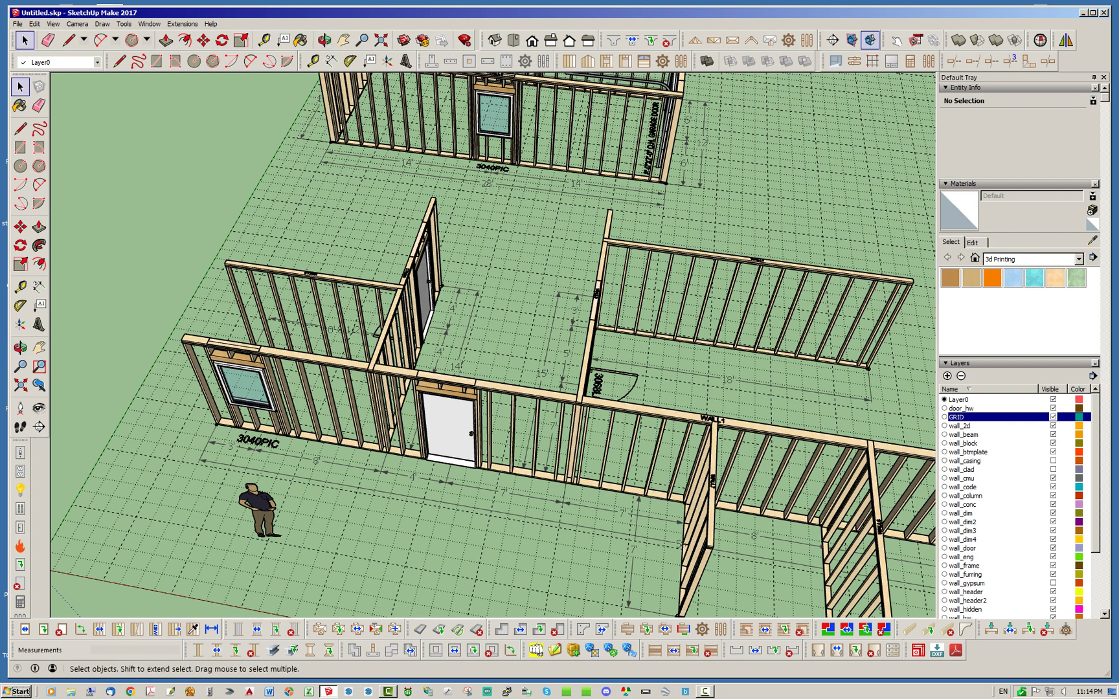
pyautogui.click(493, 389)
pyautogui.click(494, 343)
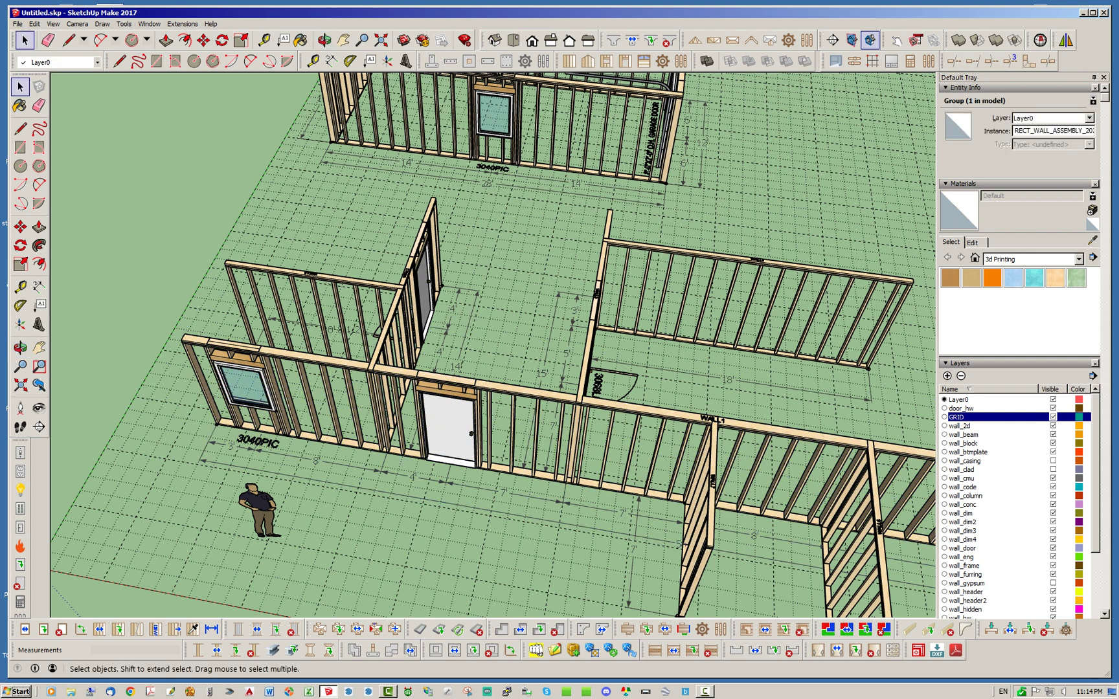
pyautogui.click(311, 273)
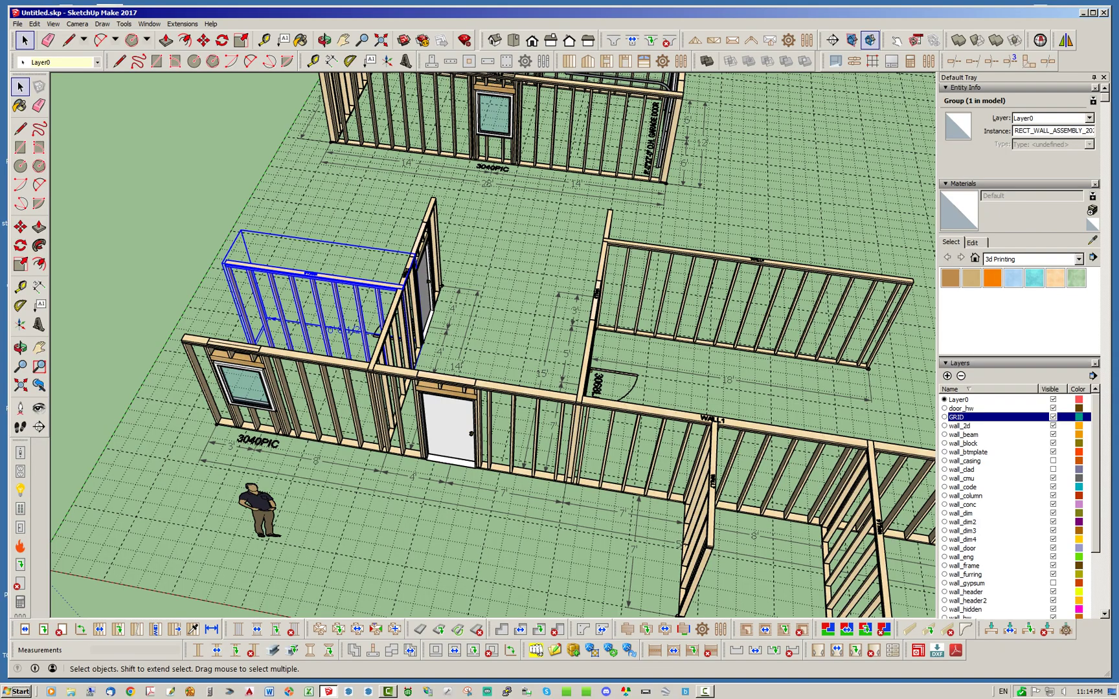
pyautogui.click(467, 333)
# Step: Move the first partition wall 2' along the long exterior wall towards the window with the standard Move tool
pyautogui.moveTo(468, 333); pyautogui.dragTo(532, 289, button='middle')
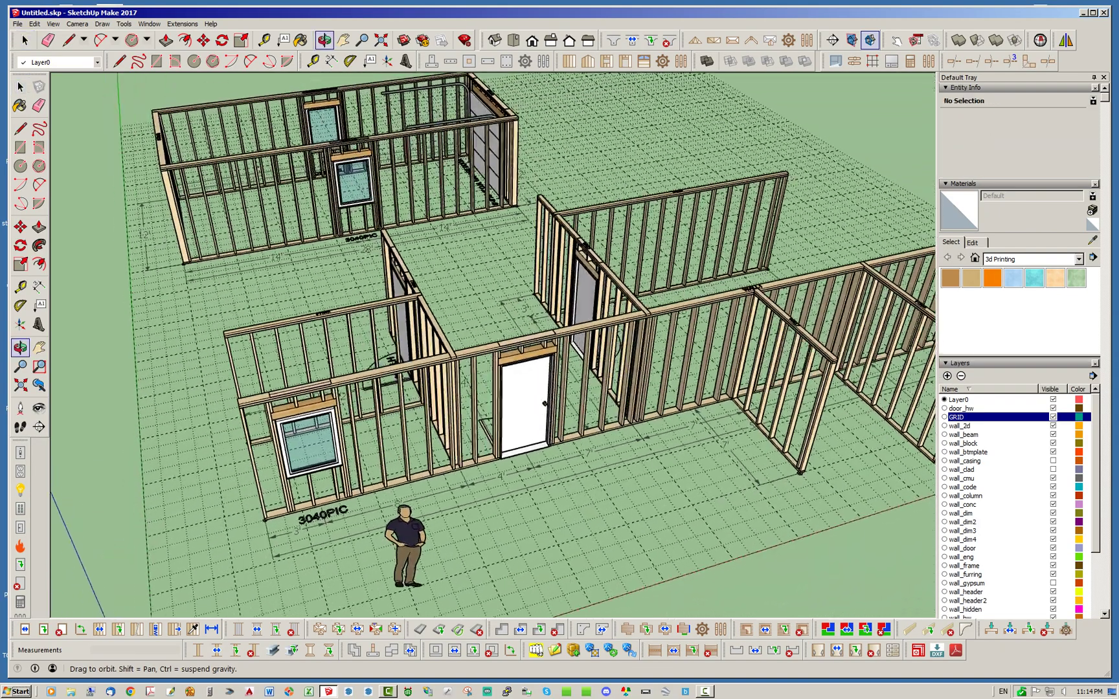
pyautogui.scroll(1, 456, 333)
pyautogui.click(431, 321)
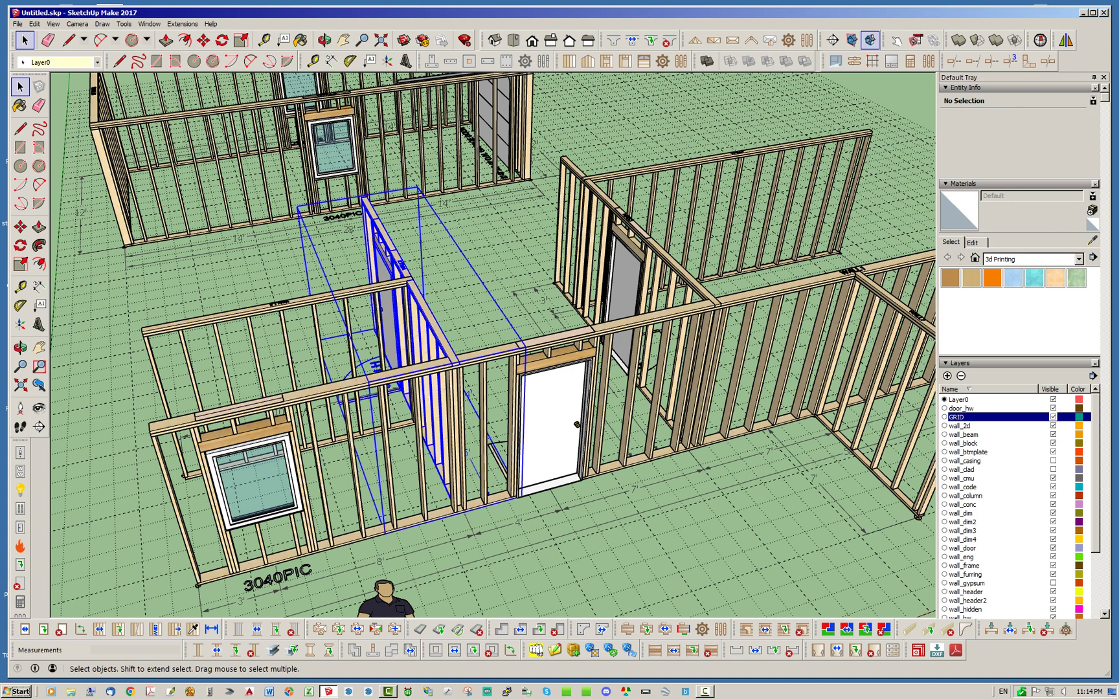
pyautogui.click(203, 40)
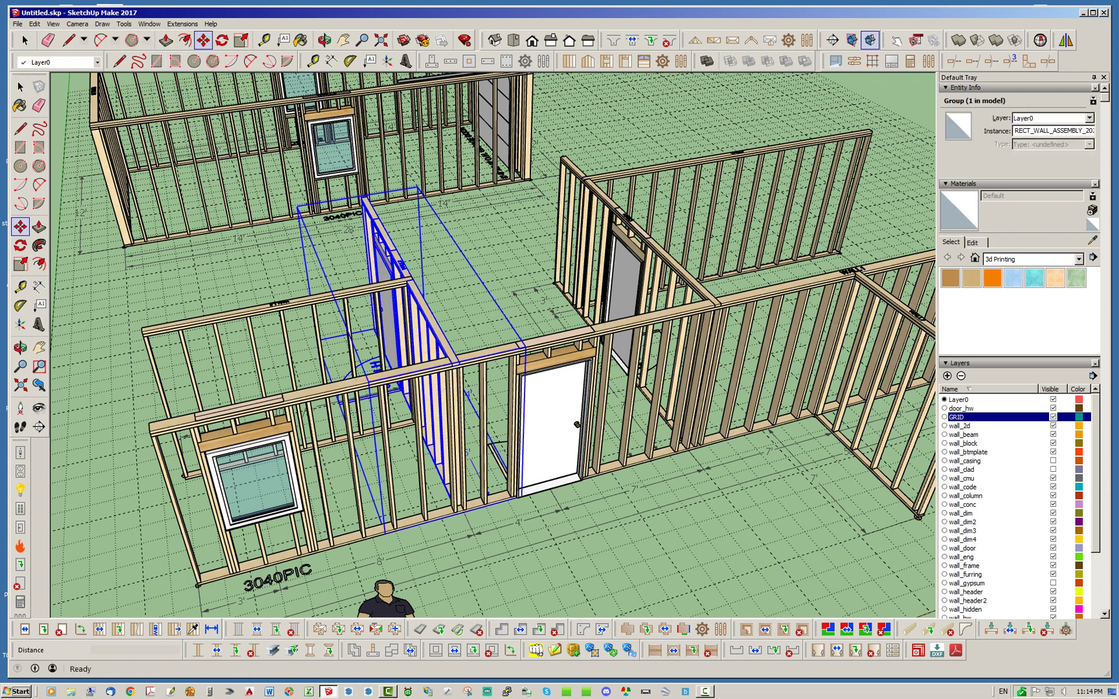
pyautogui.click(632, 542)
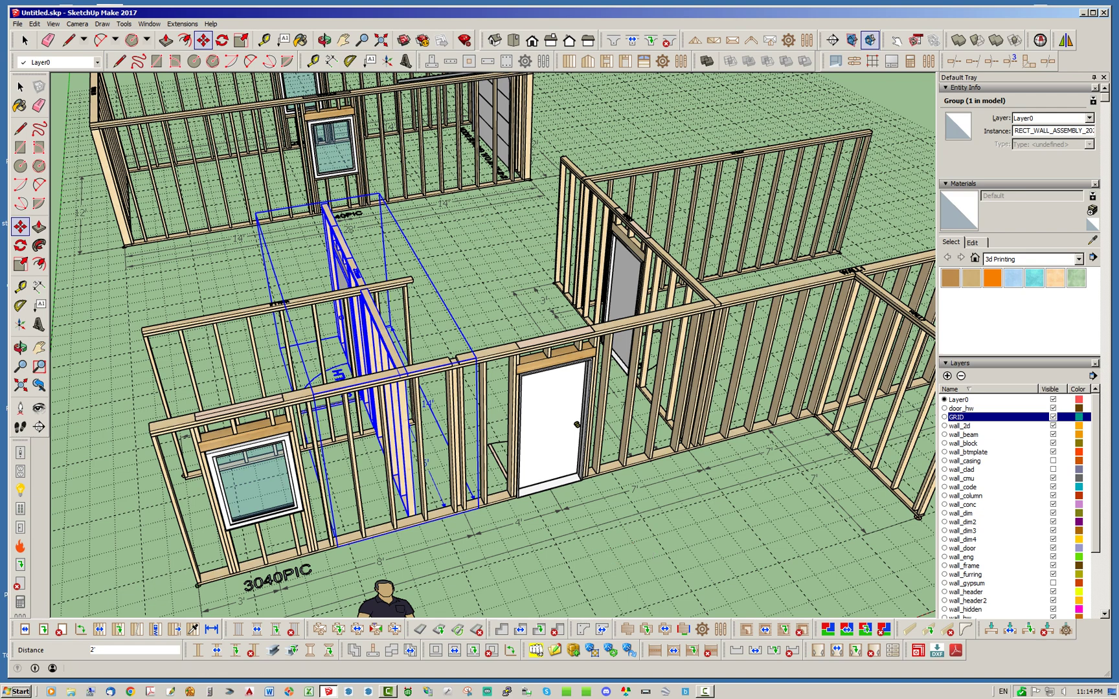
pyautogui.press('space')
# Step: Move the short rear wall 4' away from the first partition, parallel to the long exterior wall, and clear the selection
pyautogui.scroll(3, 220, 340)
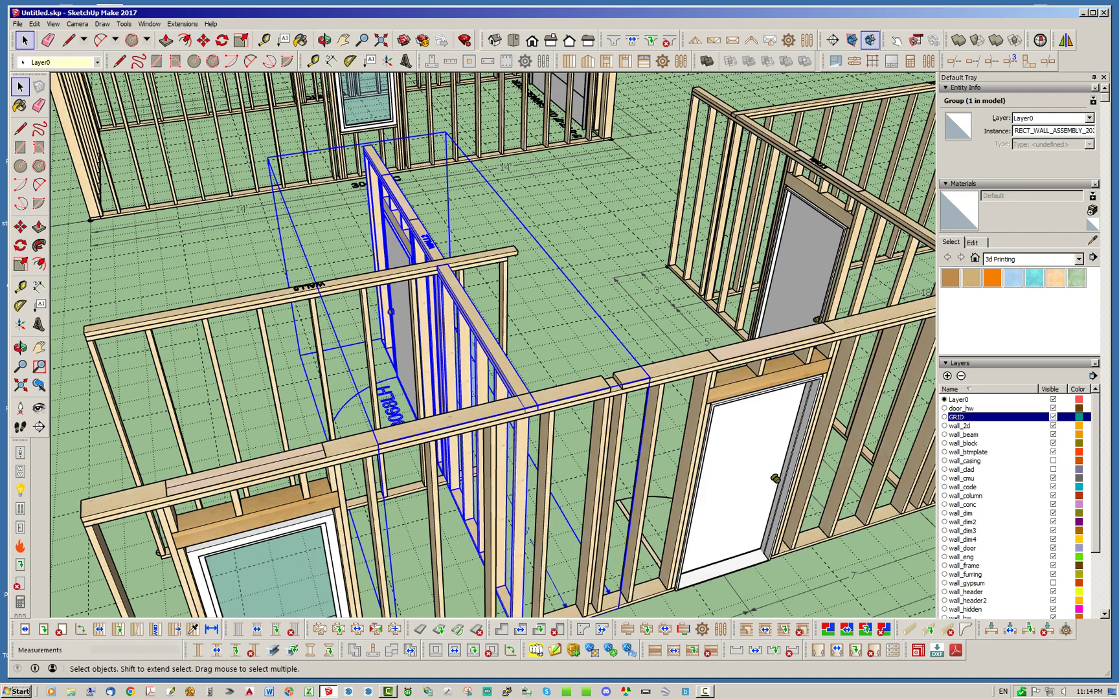
pyautogui.scroll(-2, 246, 330)
pyautogui.click(266, 302)
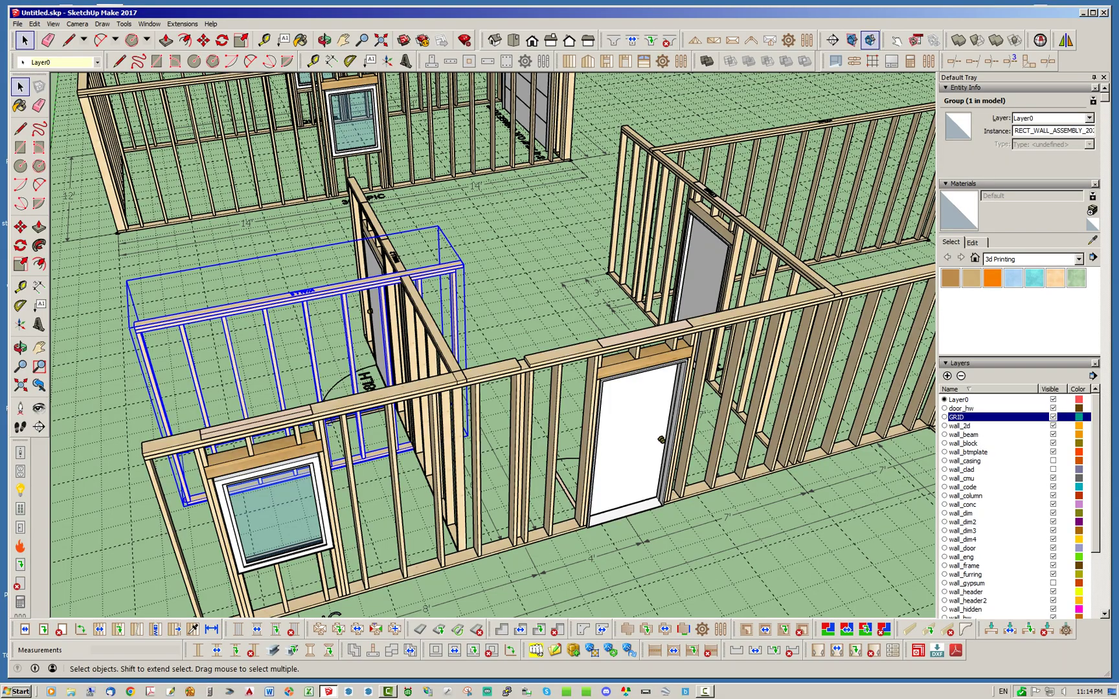
pyautogui.moveTo(494, 347)
pyautogui.mouseDown(button='middle')
pyautogui.moveTo(395, 379)
pyautogui.moveTo(486, 362)
pyautogui.mouseUp(button='middle')
pyautogui.moveTo(472, 434); pyautogui.dragTo(492, 438, button='middle')
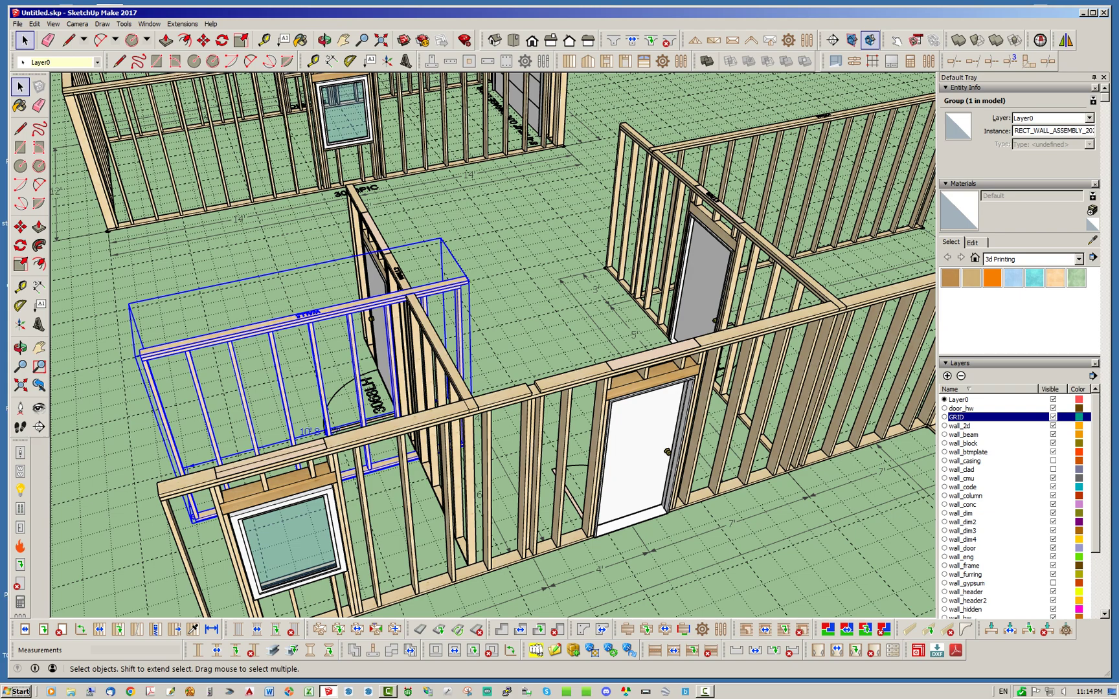
pyautogui.scroll(-3, 544, 334)
pyautogui.scroll(3, 508, 356)
pyautogui.moveTo(509, 362); pyautogui.dragTo(422, 361, button='middle')
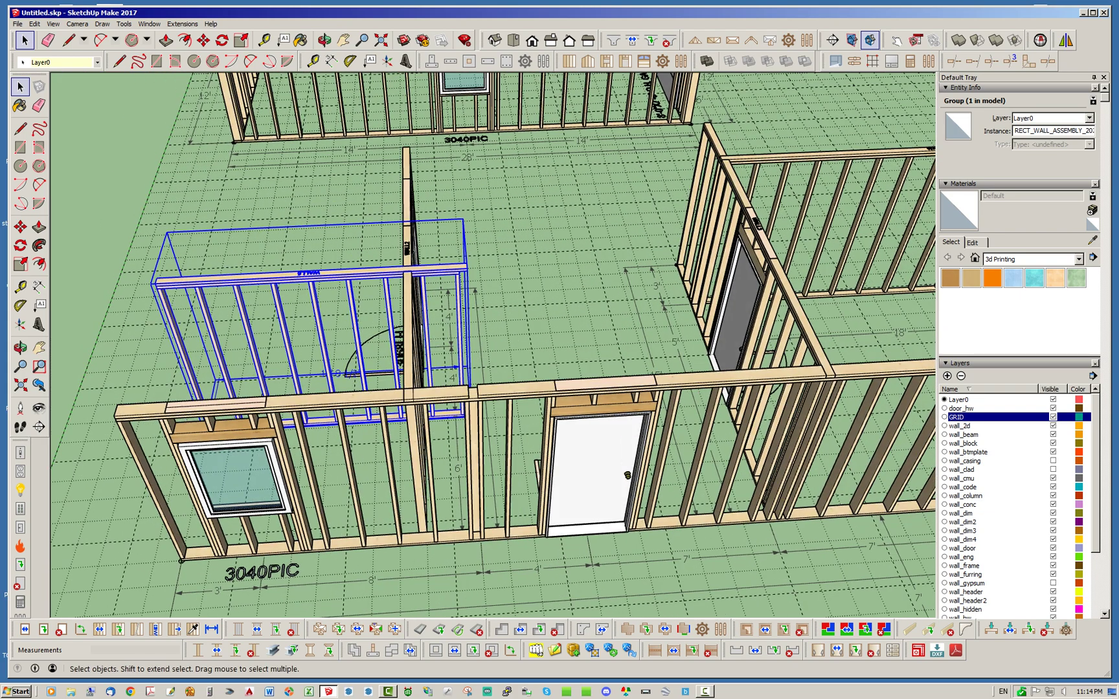
pyautogui.click(203, 40)
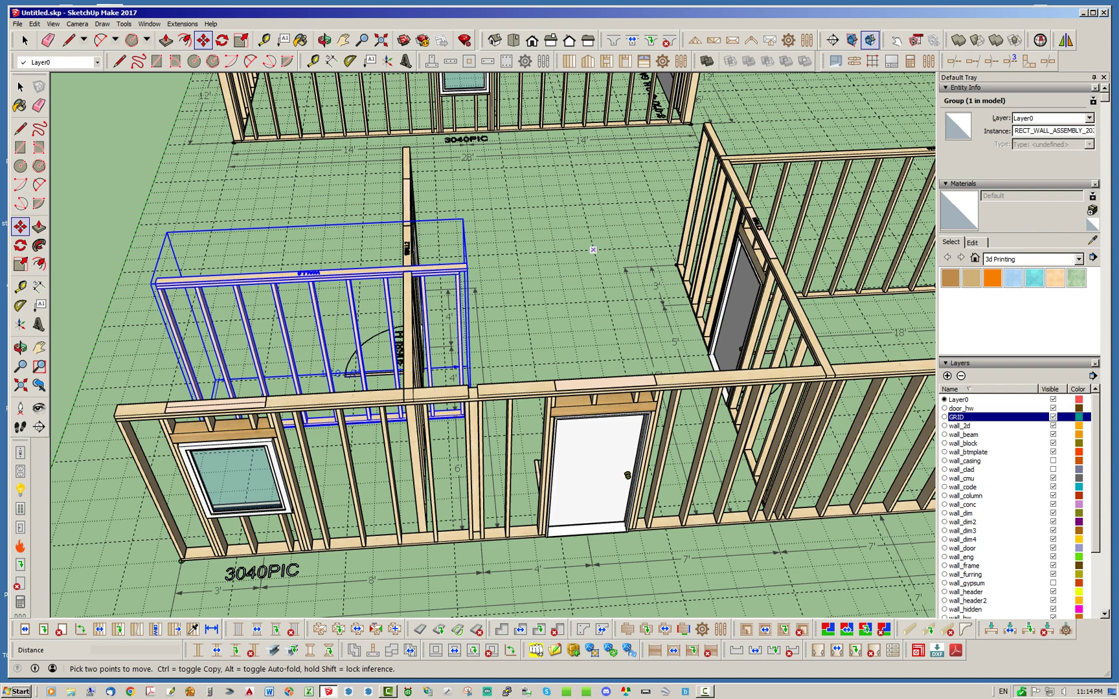
pyautogui.click(593, 250)
pyautogui.click(512, 252)
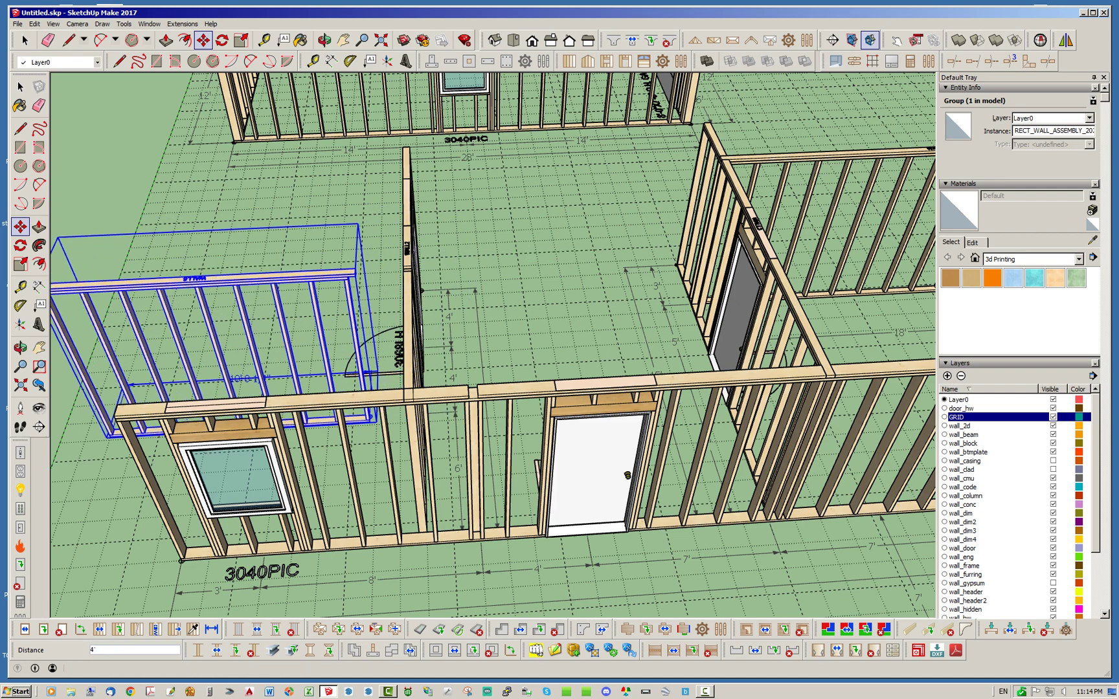
pyautogui.click(25, 40)
pyautogui.click(110, 162)
# Step: Regenerate the long exterior wall assembly so its framing matches the first partition's new position
pyautogui.scroll(-3, 440, 246)
pyautogui.moveTo(440, 246); pyautogui.dragTo(340, 308, button='middle')
pyautogui.scroll(3, 340, 311)
pyautogui.moveTo(428, 316); pyautogui.dragTo(473, 297, button='middle')
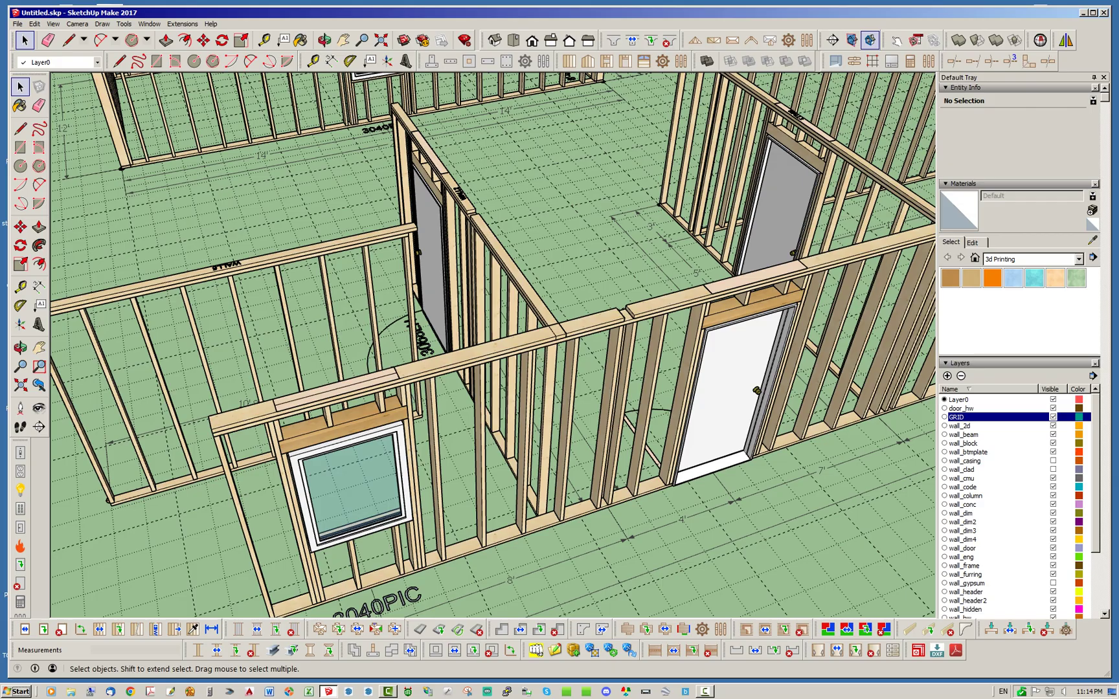
pyautogui.moveTo(369, 329); pyautogui.dragTo(350, 327, button='middle')
pyautogui.rightClick(548, 338)
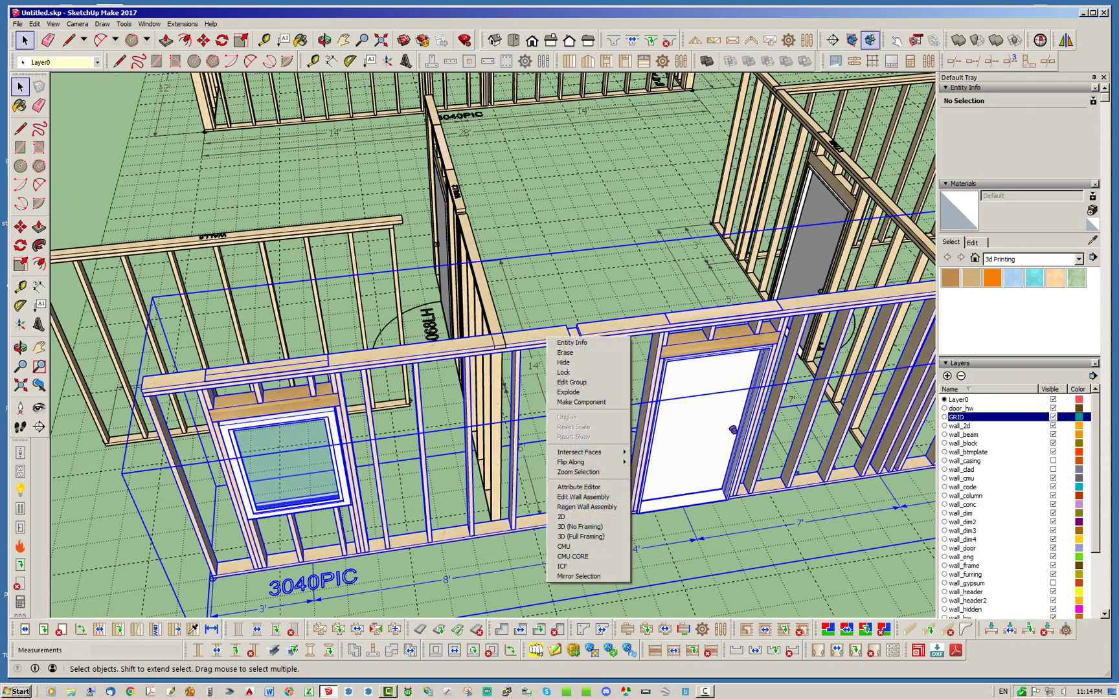
pyautogui.click(586, 507)
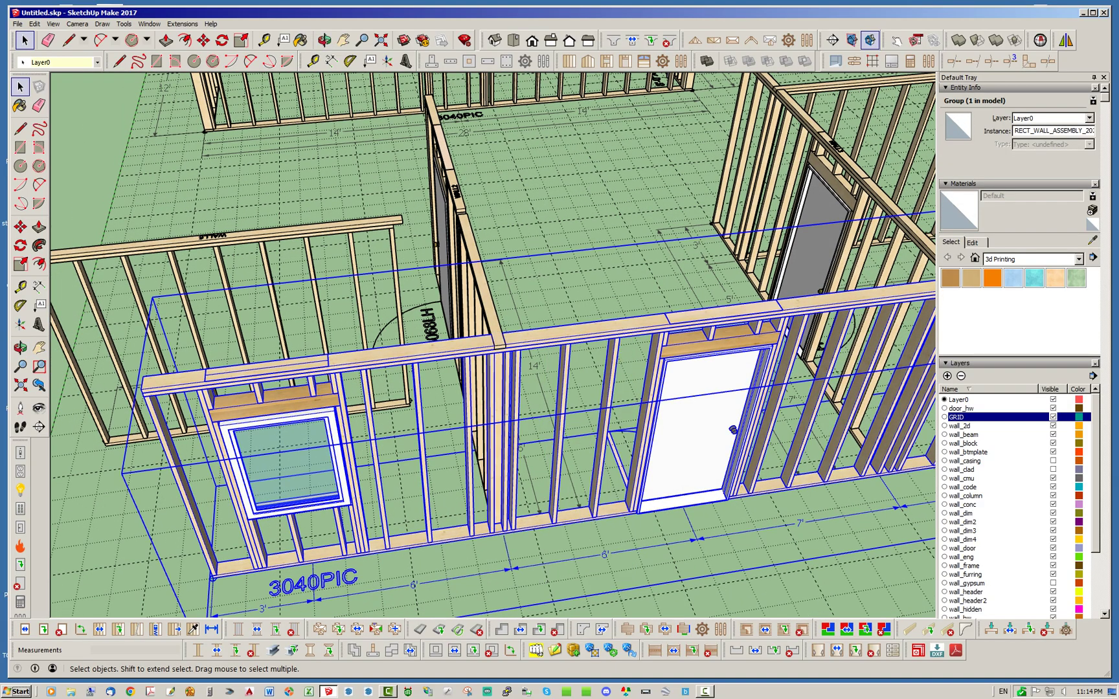
# Step: Regenerate the first partition wall assembly so its framing no longer includes the old rear wall junction
pyautogui.moveTo(556, 350); pyautogui.dragTo(389, 327, button='middle')
pyautogui.scroll(2, 388, 327)
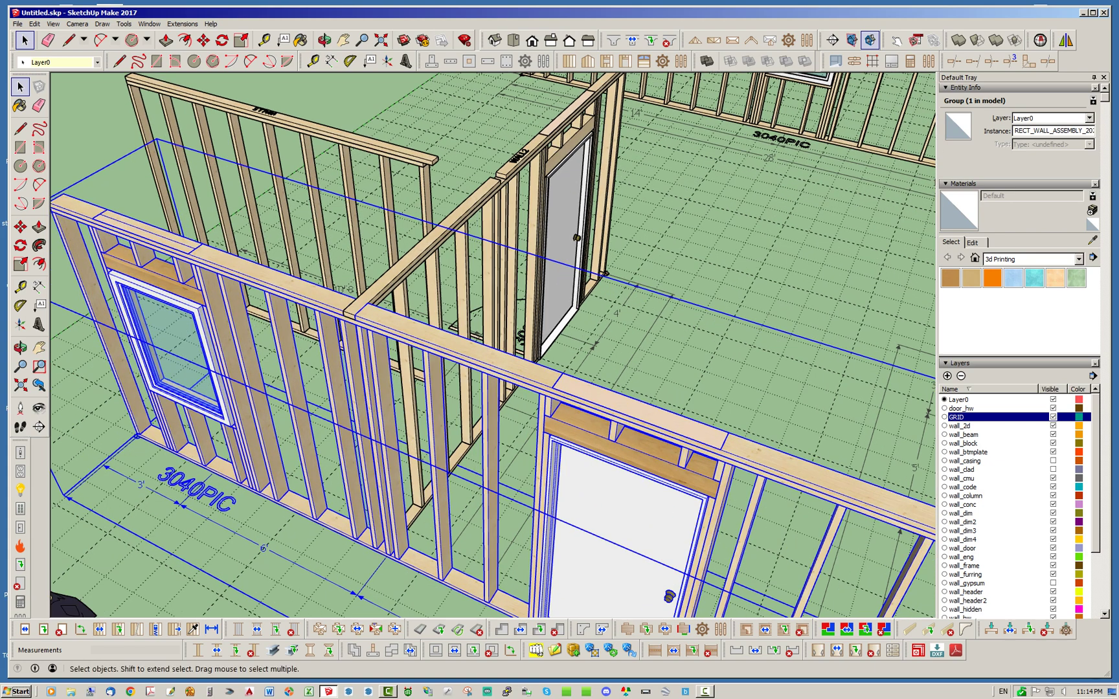
pyautogui.click(712, 324)
pyautogui.moveTo(713, 324); pyautogui.dragTo(651, 327, button='middle')
pyautogui.click(479, 193)
pyautogui.rightClick(479, 192)
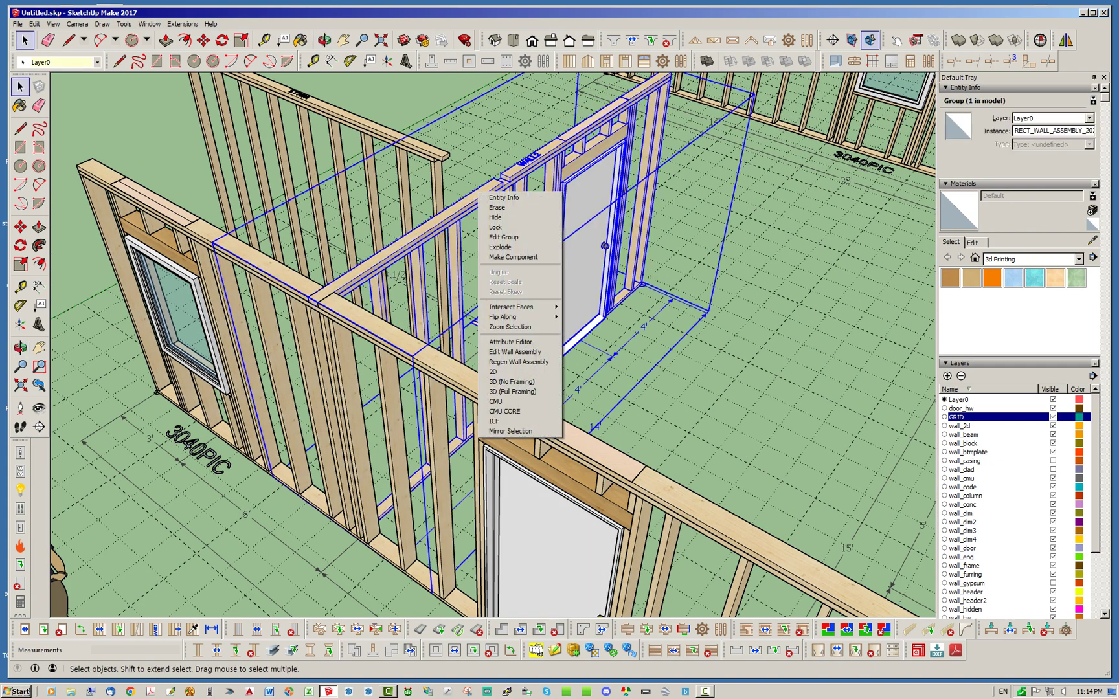
pyautogui.click(518, 362)
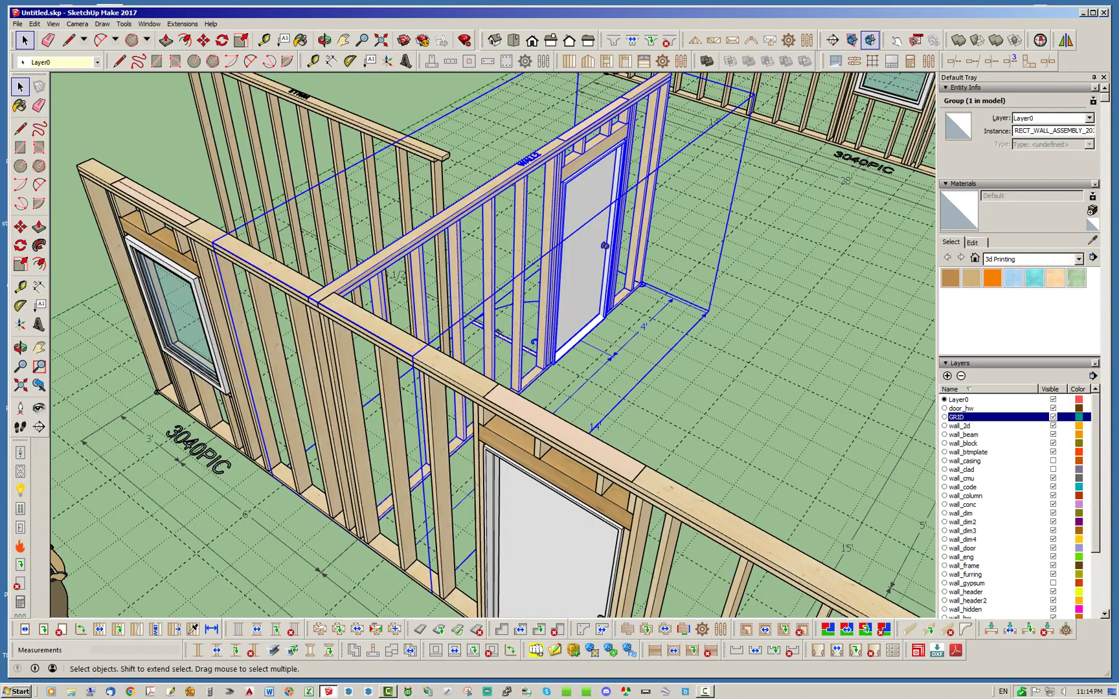
# Step: Move the short rear wall 1' 8 1/2" so its upper top plate corner meets the near edge of the first partition
pyautogui.moveTo(518, 362); pyautogui.dragTo(472, 498, button='middle')
pyautogui.moveTo(467, 389); pyautogui.dragTo(434, 389, button='middle')
pyautogui.click(202, 41)
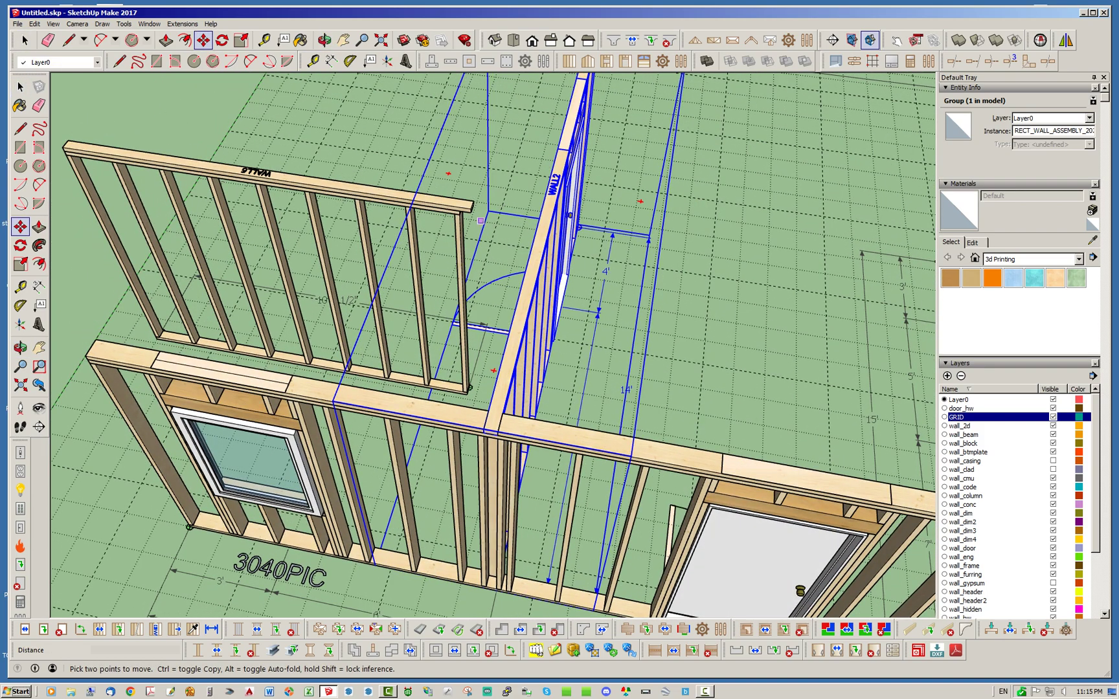
pyautogui.click(471, 209)
pyautogui.press('Escape')
pyautogui.hotkey('ctrl', 't')
pyautogui.click(470, 208)
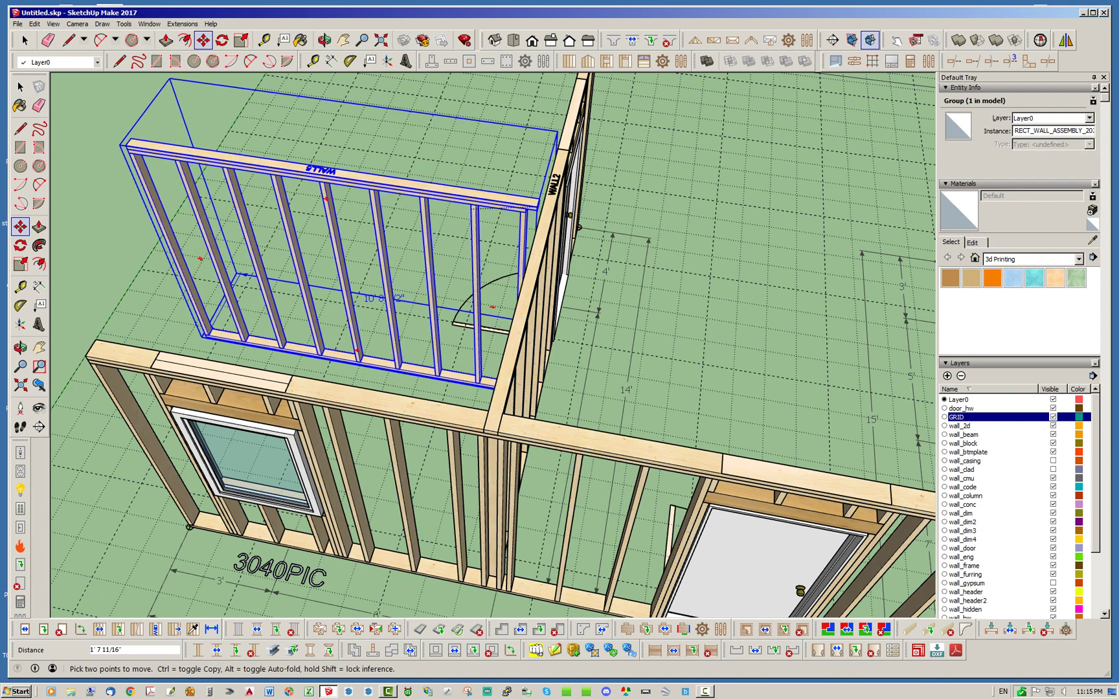
pyautogui.scroll(3, 539, 213)
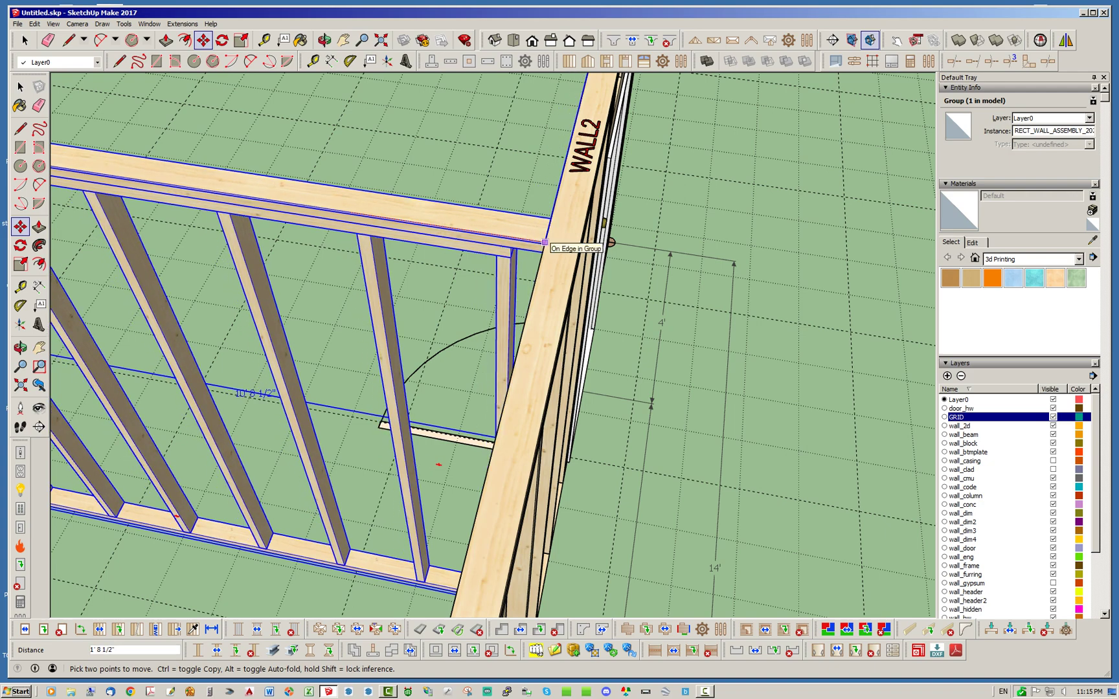
pyautogui.click(544, 242)
# Step: Move the short rear wall another 3 1/2" so its upper top plate reaches the far edge of the first partition
pyautogui.moveTo(554, 244); pyautogui.dragTo(674, 268, button='middle')
pyautogui.moveTo(606, 250); pyautogui.dragTo(515, 250, button='middle')
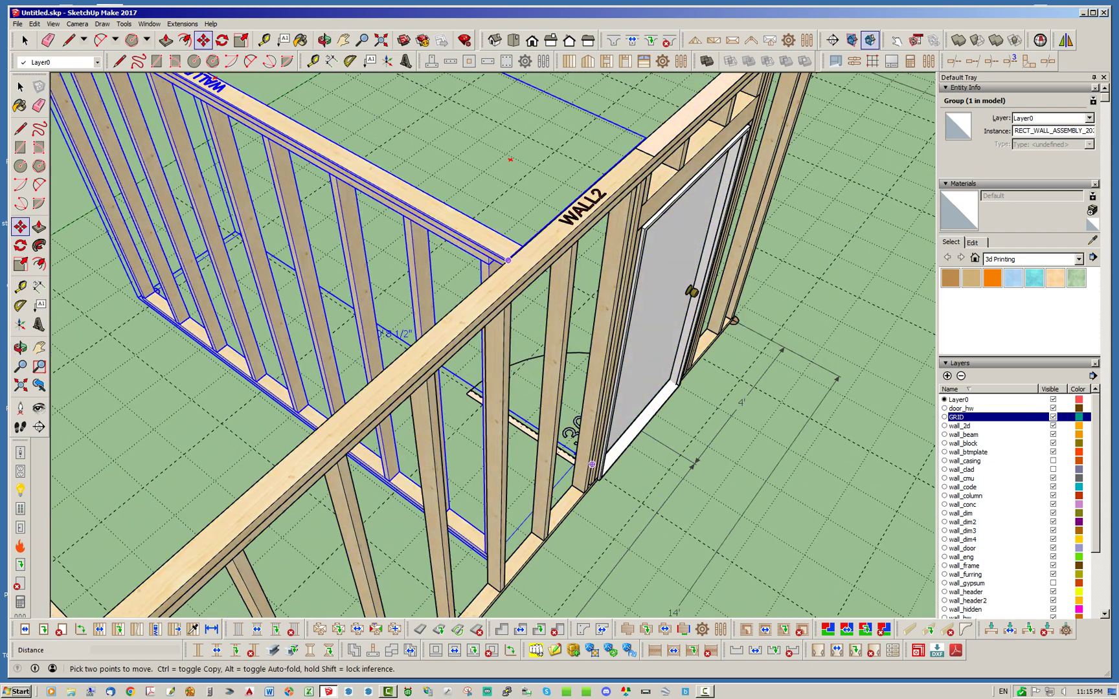
pyautogui.scroll(3, 536, 248)
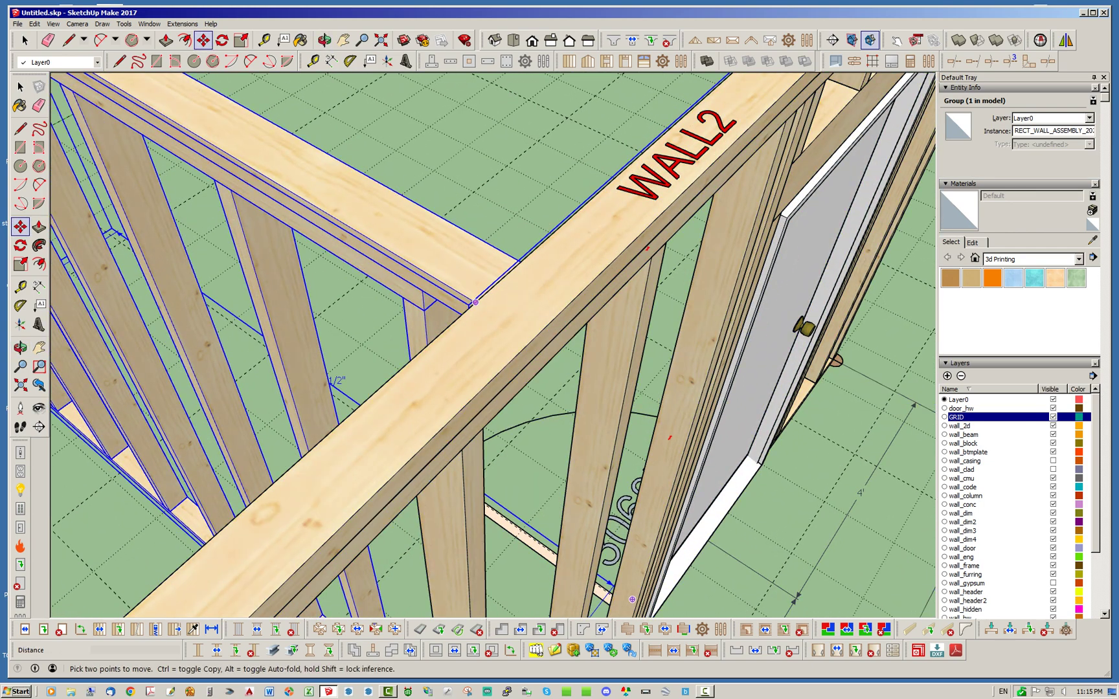
pyautogui.click(474, 303)
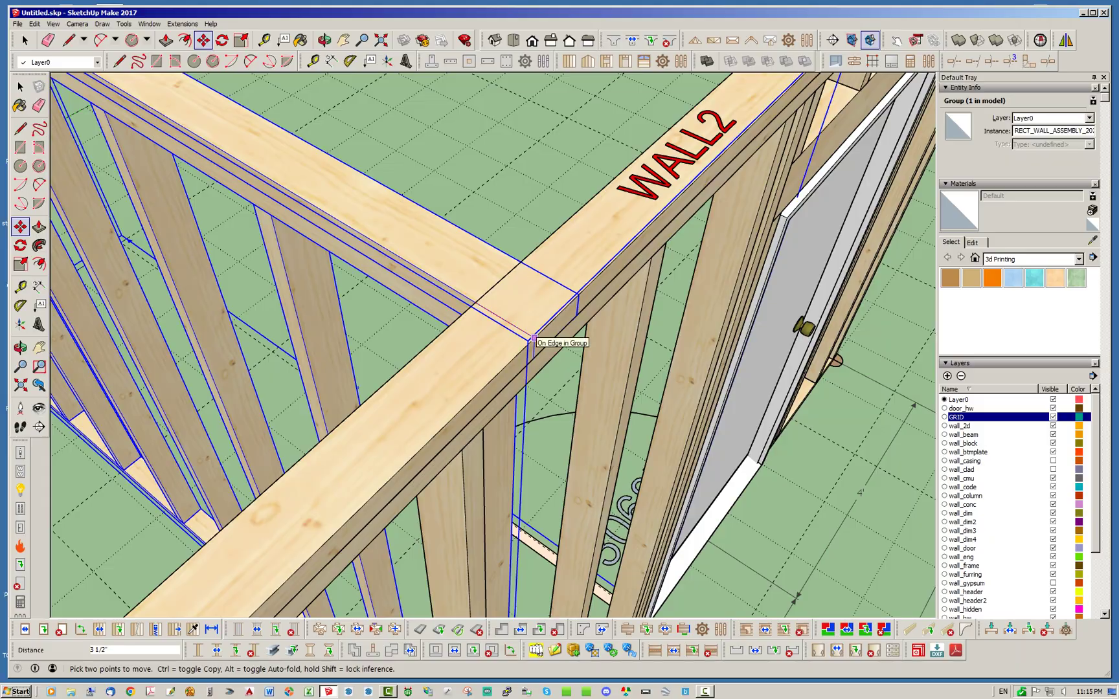
pyautogui.click(544, 340)
# Step: Examine from below how the short rear wall's bottom plate and origin marker meet the first partition's bottom plate
pyautogui.moveTo(536, 374); pyautogui.dragTo(493, 194, button='middle')
pyautogui.scroll(-4, 567, 206)
pyautogui.scroll(-2, 567, 259)
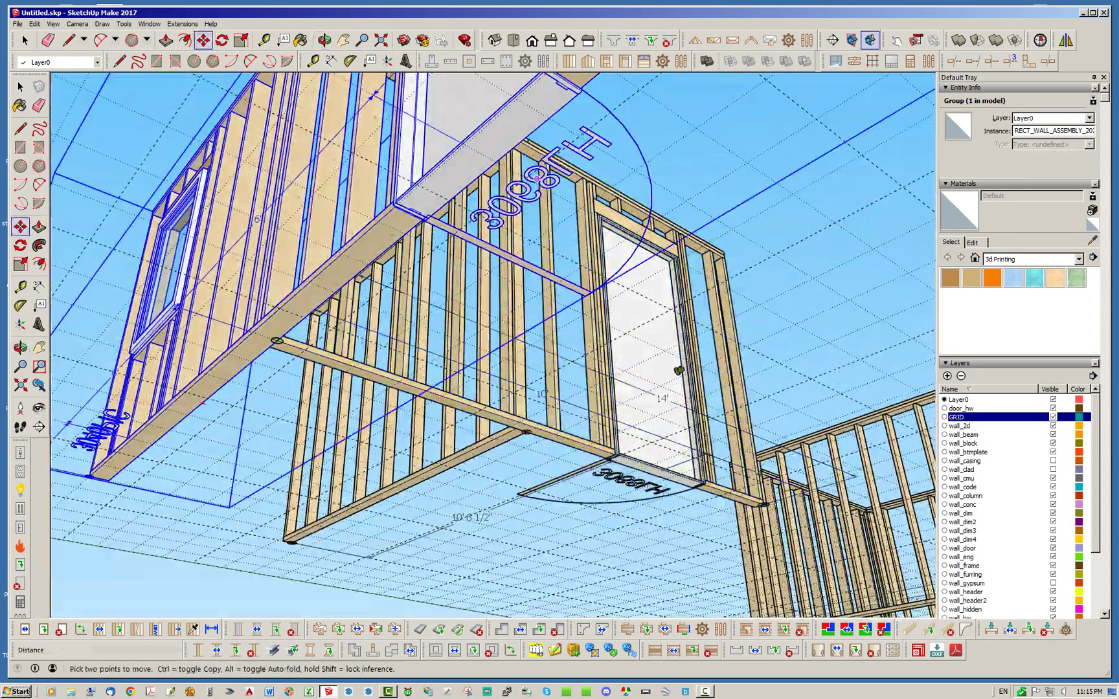
pyautogui.moveTo(492, 389); pyautogui.dragTo(512, 330, button='middle')
pyautogui.scroll(5, 515, 339)
pyautogui.scroll(4, 515, 349)
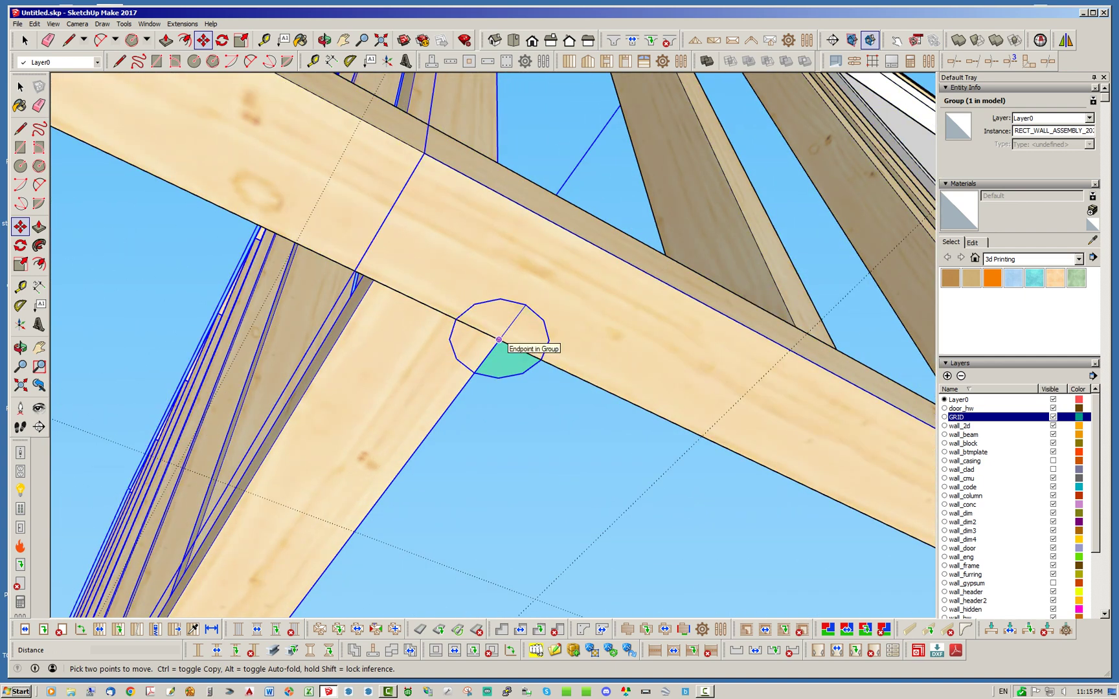
pyautogui.scroll(-2, 499, 340)
pyautogui.moveTo(413, 210); pyautogui.dragTo(450, 440, button='middle')
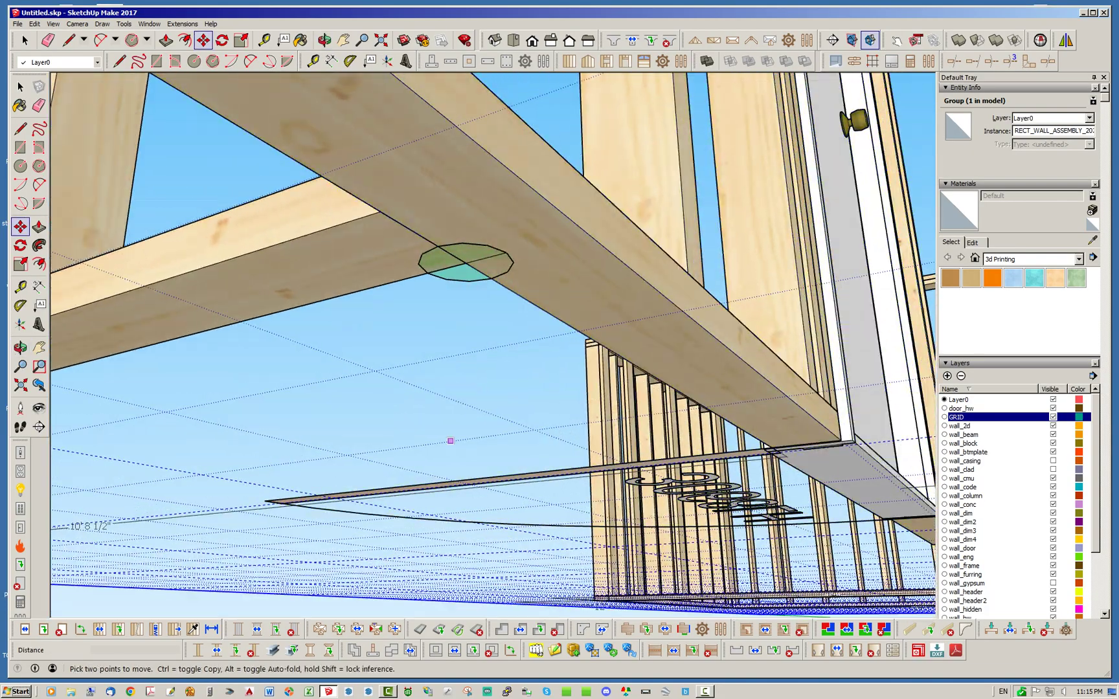
pyautogui.scroll(-8, 450, 441)
pyautogui.moveTo(447, 291); pyautogui.dragTo(458, 438, button='middle')
pyautogui.press('Escape')
# Step: Regenerate the first partition wall assembly to frame its junction with the repositioned short rear wall, and clear the selection
pyautogui.click(24, 40)
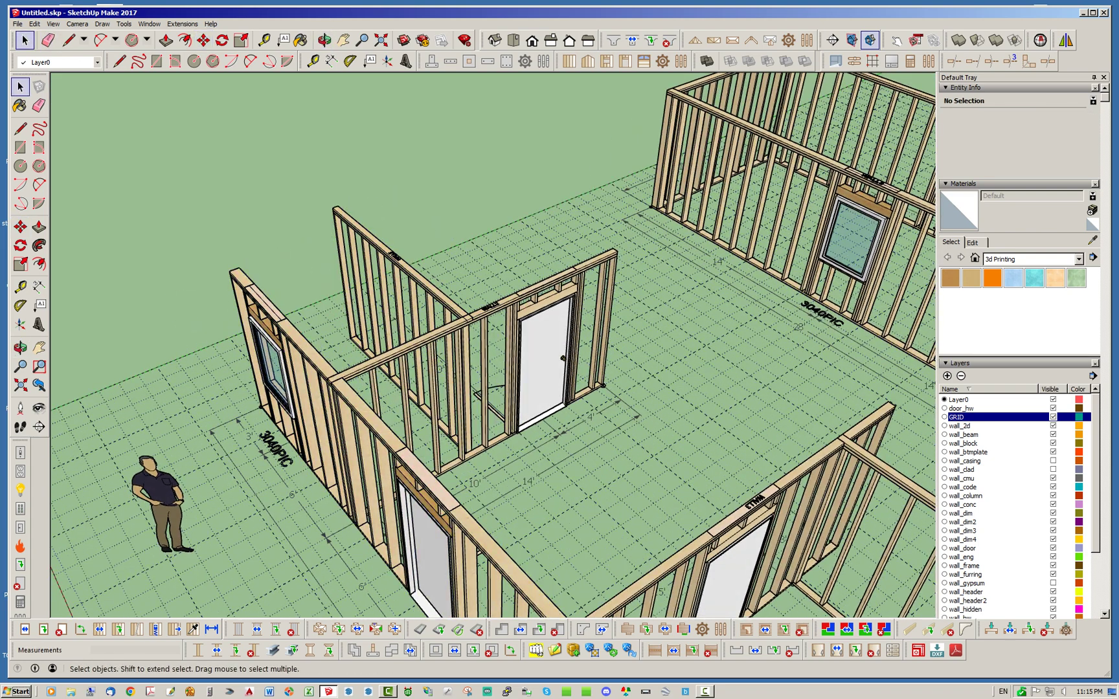
pyautogui.rightClick(554, 278)
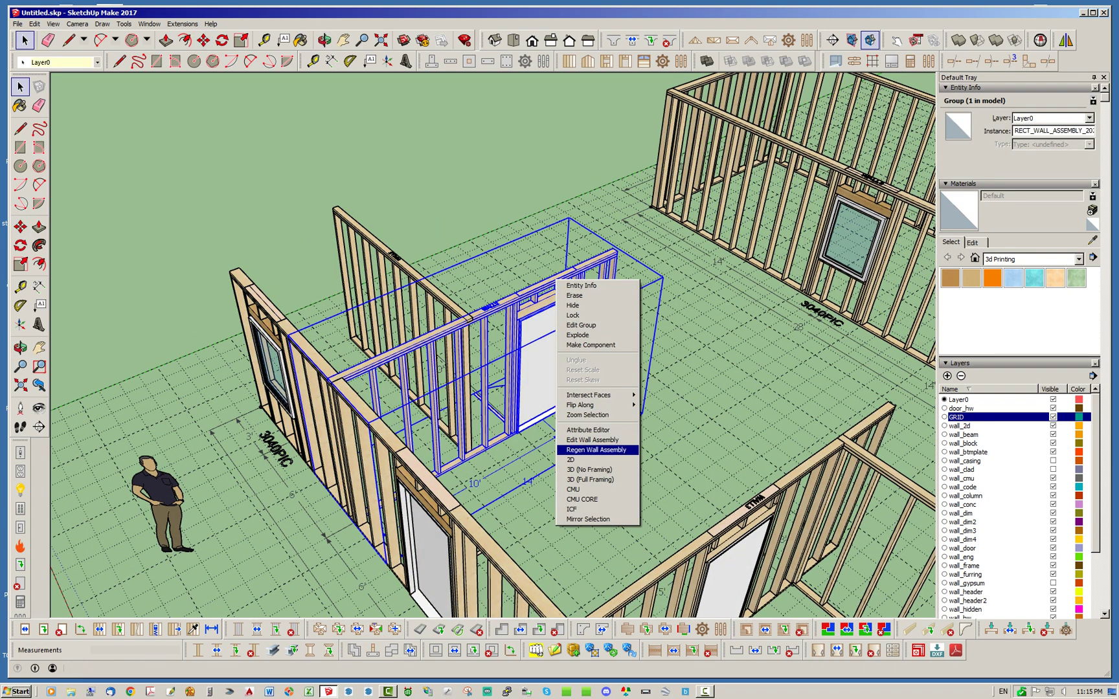
pyautogui.click(586, 450)
pyautogui.scroll(7, 479, 414)
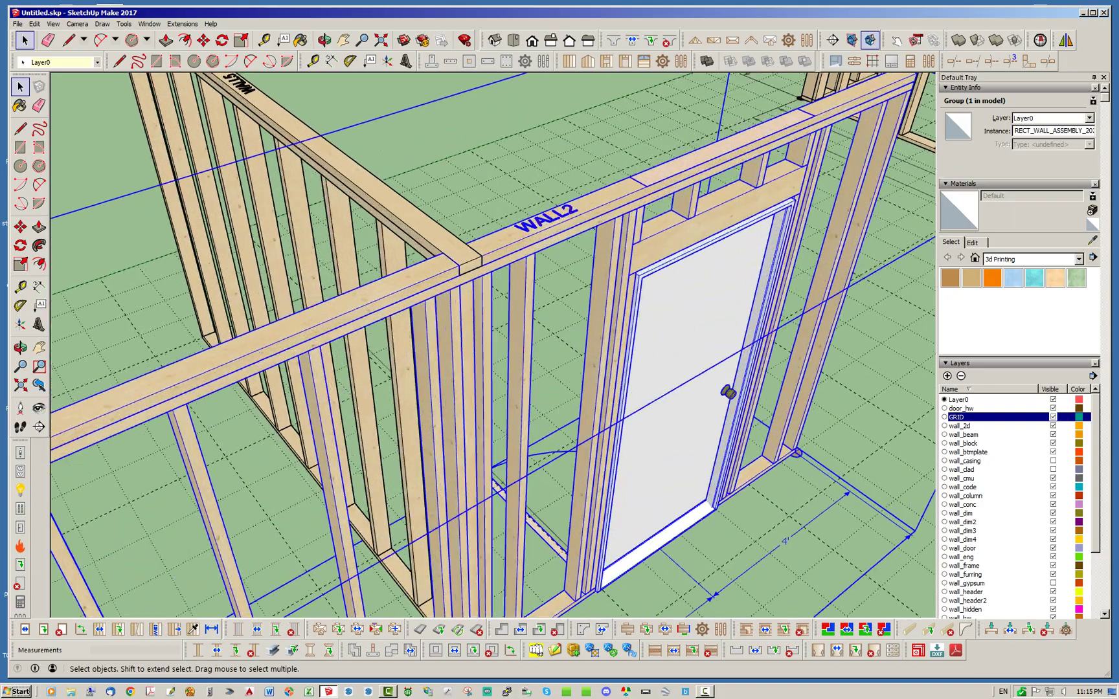
pyautogui.scroll(-6, 484, 256)
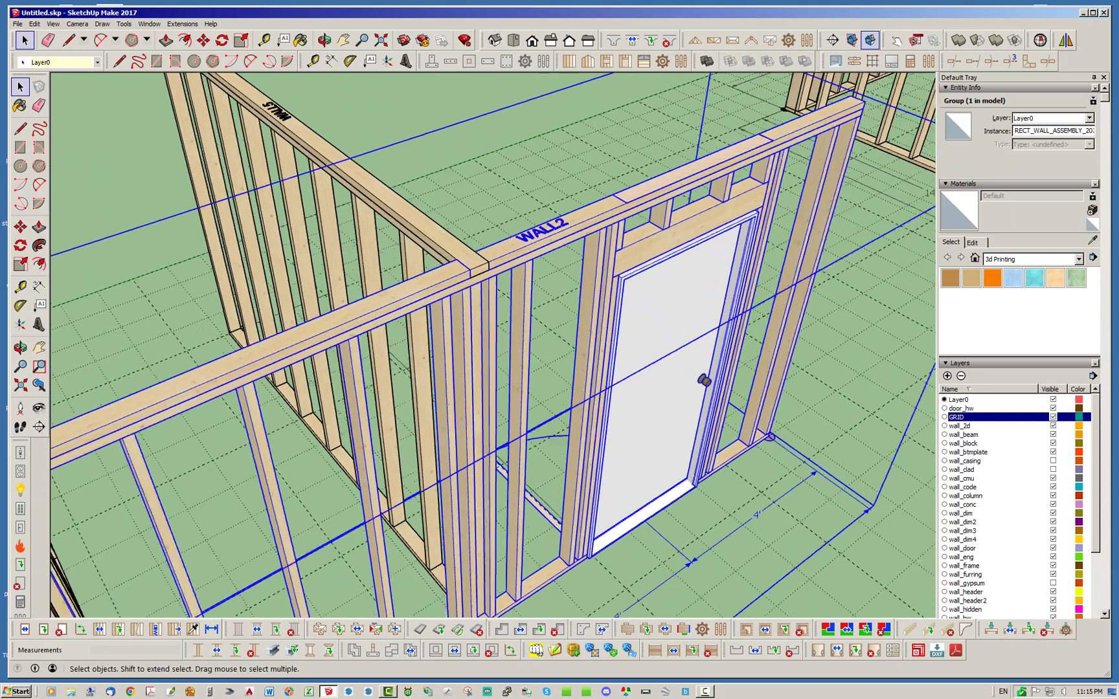
pyautogui.hotkey('ctrl', 't')
pyautogui.moveTo(485, 256); pyautogui.dragTo(556, 263, button='middle')
pyautogui.scroll(-2, 198, 288)
pyautogui.scroll(-3, 123, 304)
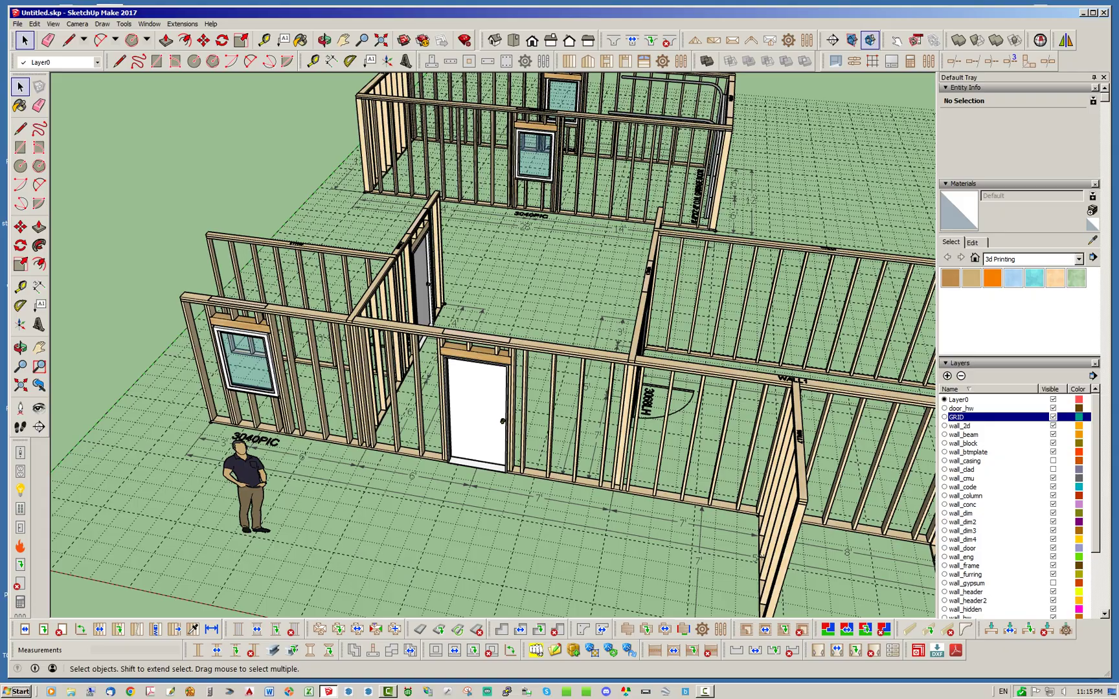
pyautogui.moveTo(454, 305); pyautogui.dragTo(402, 307, button='middle')
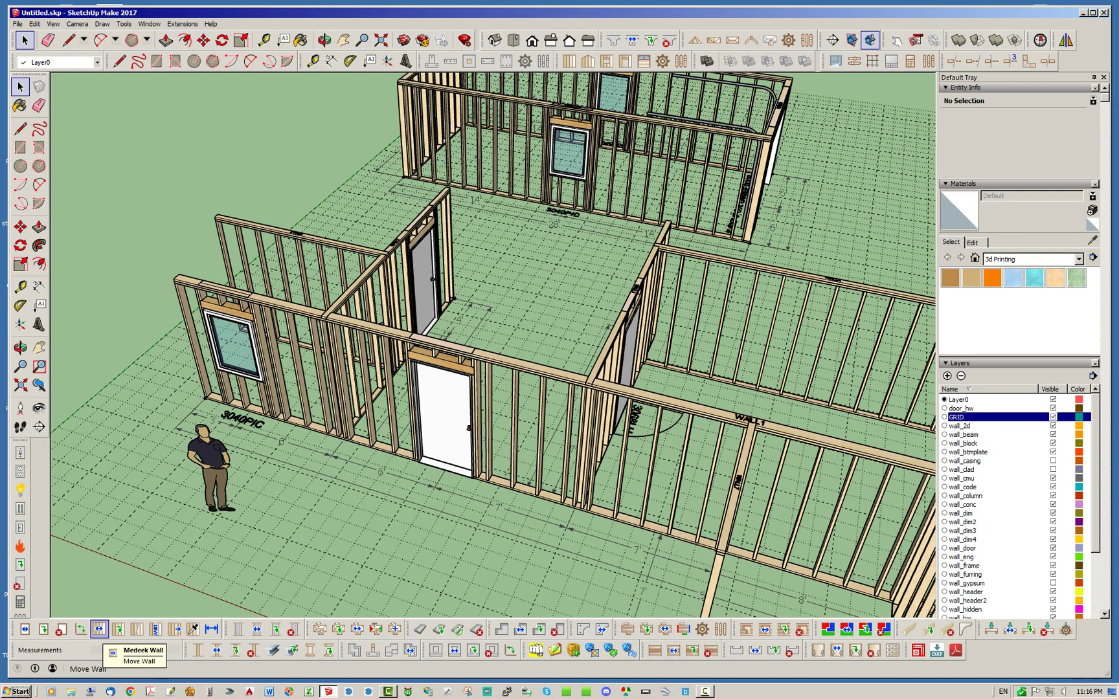
pyautogui.moveTo(414, 350)
pyautogui.mouseDown(button='middle')
pyautogui.moveTo(596, 333)
pyautogui.moveTo(402, 350)
pyautogui.mouseUp(button='middle')
pyautogui.moveTo(479, 342); pyautogui.dragTo(492, 345, button='middle')
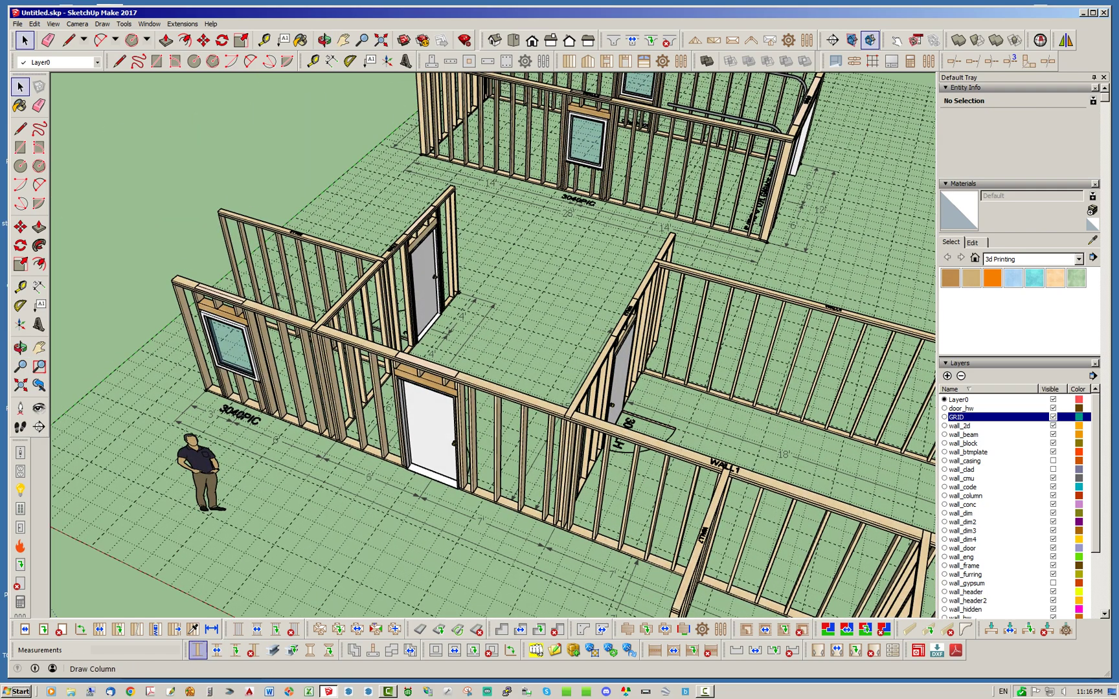
# Step: Set the length of WALL4, the rear wall running off the door partition, to 20' in its wall assembly settings
pyautogui.moveTo(453, 350); pyautogui.dragTo(577, 350, button='middle')
pyautogui.moveTo(395, 349); pyautogui.dragTo(336, 352, button='middle')
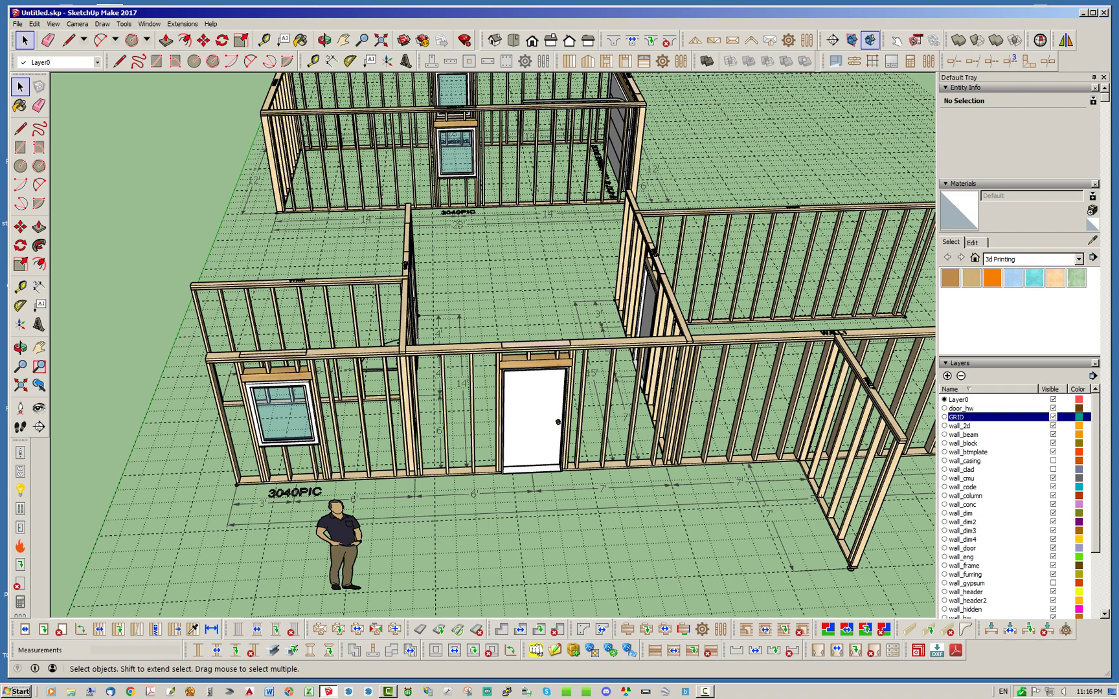
pyautogui.scroll(-3, 116, 440)
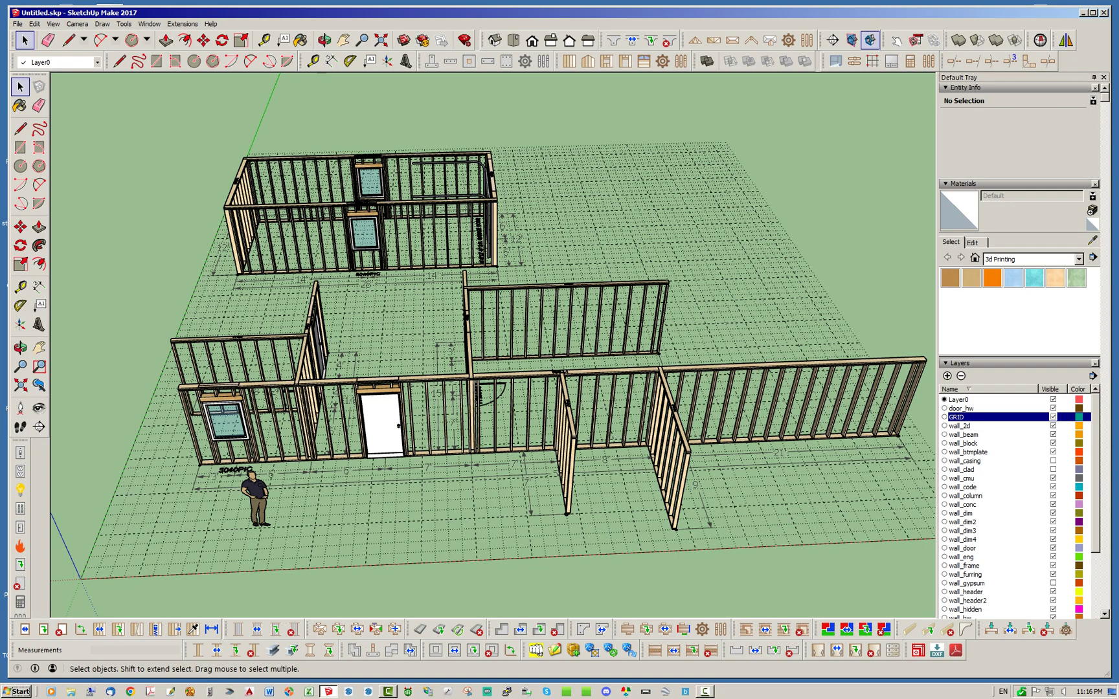
pyautogui.scroll(3, 211, 307)
pyautogui.scroll(-2, 117, 356)
pyautogui.scroll(-2, 269, 314)
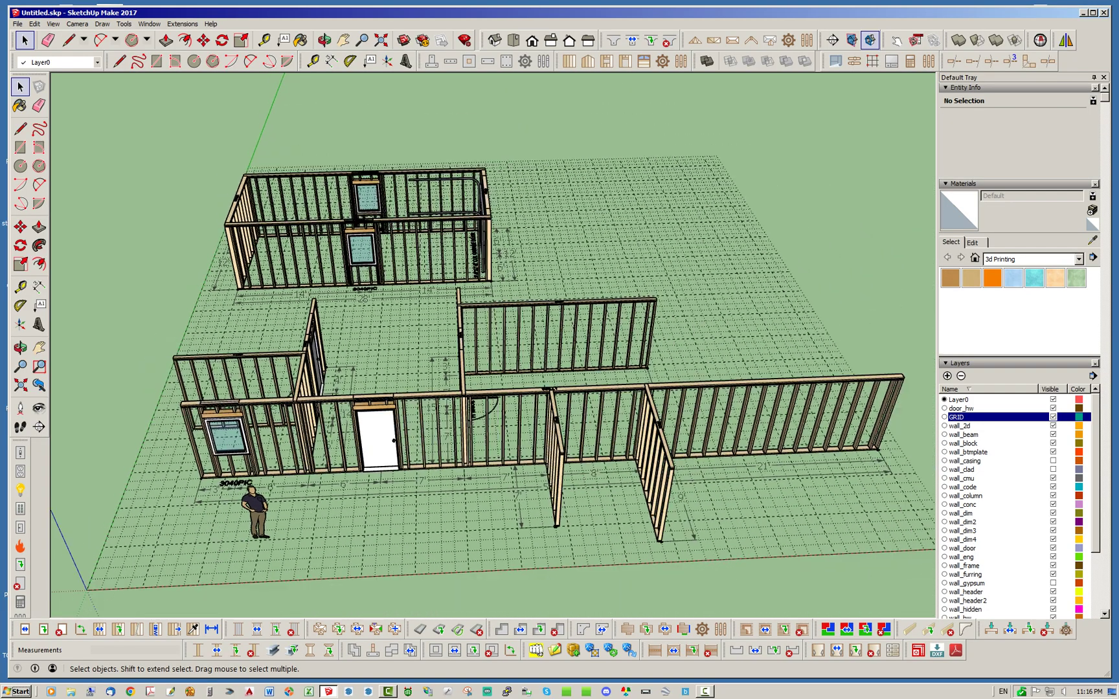
pyautogui.scroll(4, 605, 295)
pyautogui.rightClick(596, 307)
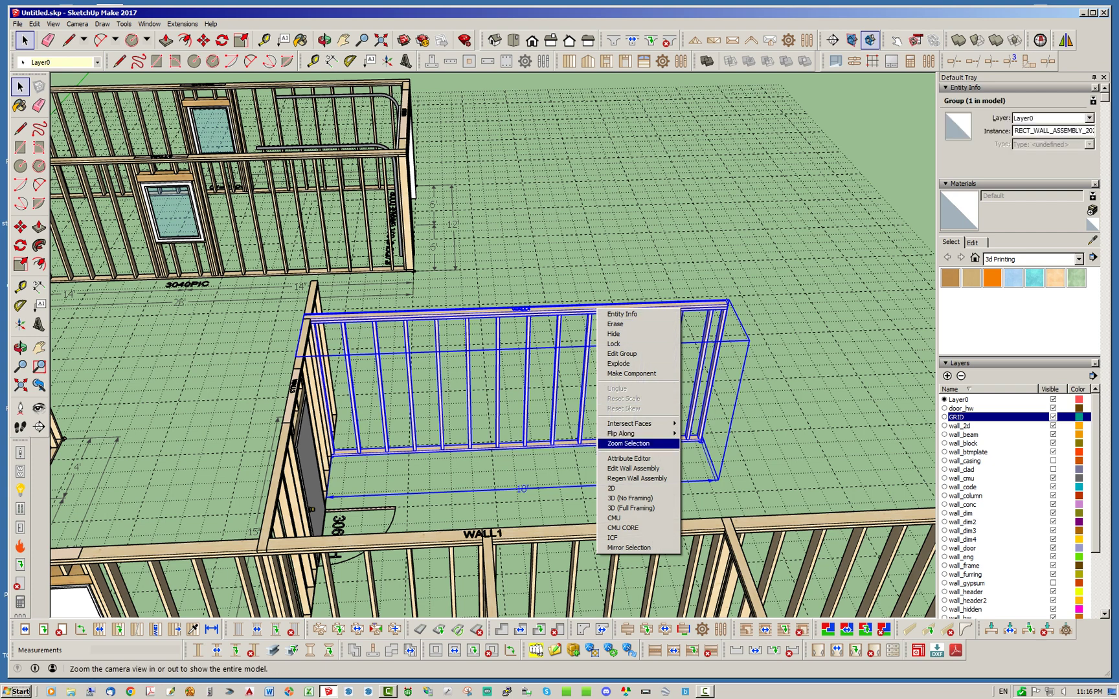
pyautogui.click(662, 469)
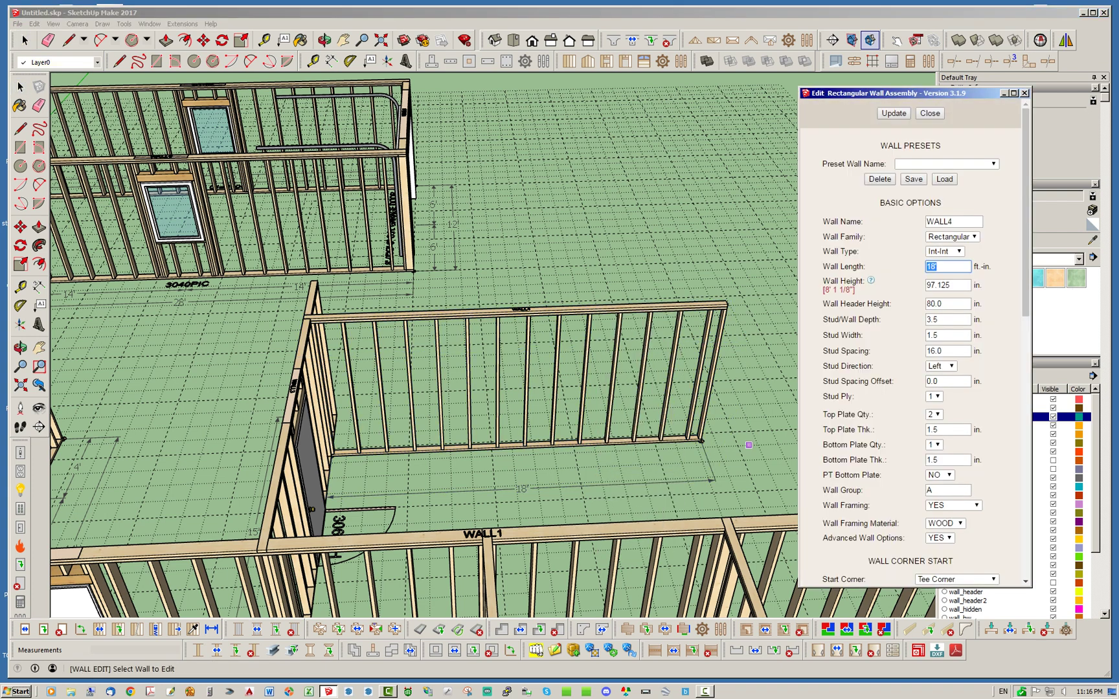
pyautogui.write("20'")
pyautogui.click(893, 113)
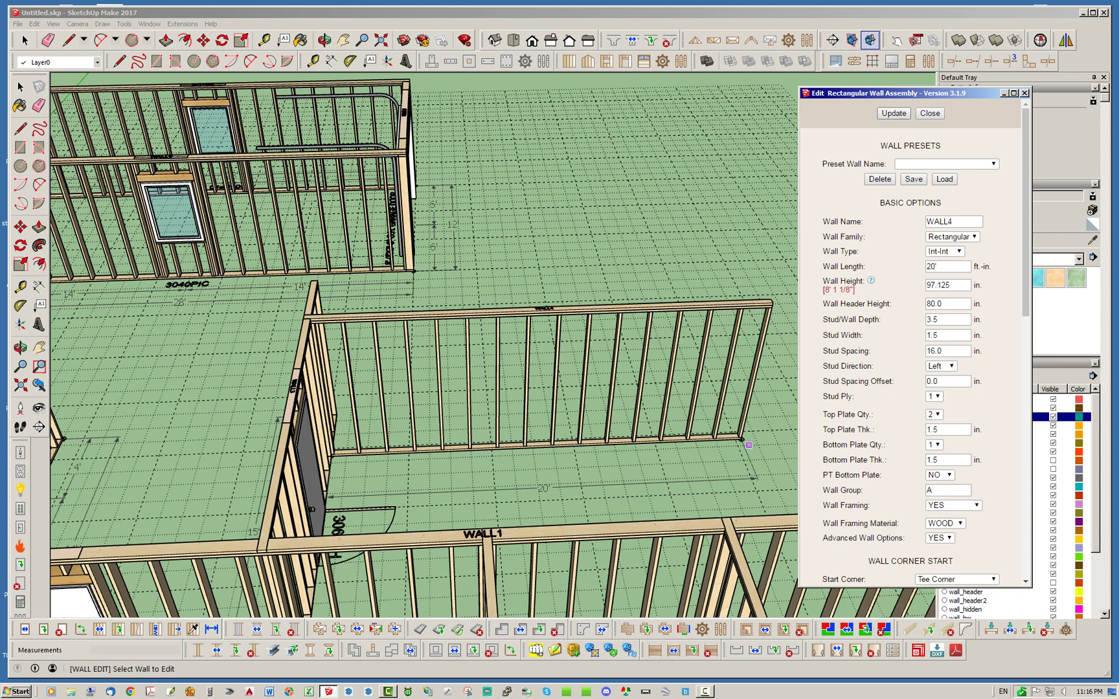
pyautogui.click(930, 114)
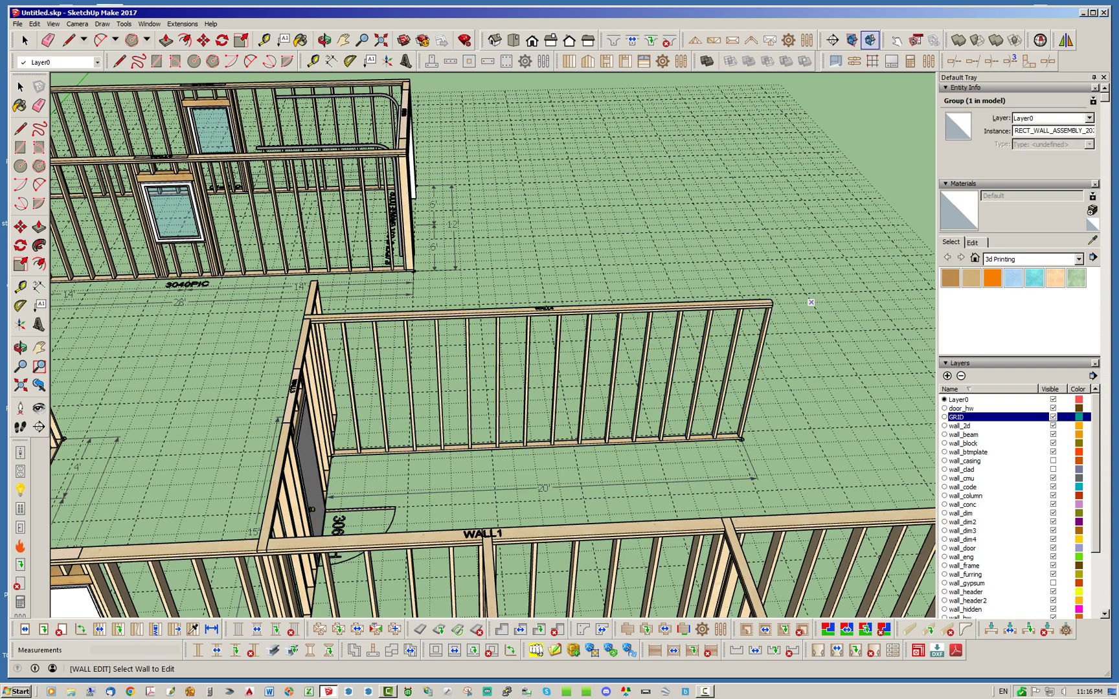
pyautogui.scroll(-4, 730, 246)
pyautogui.press('space')
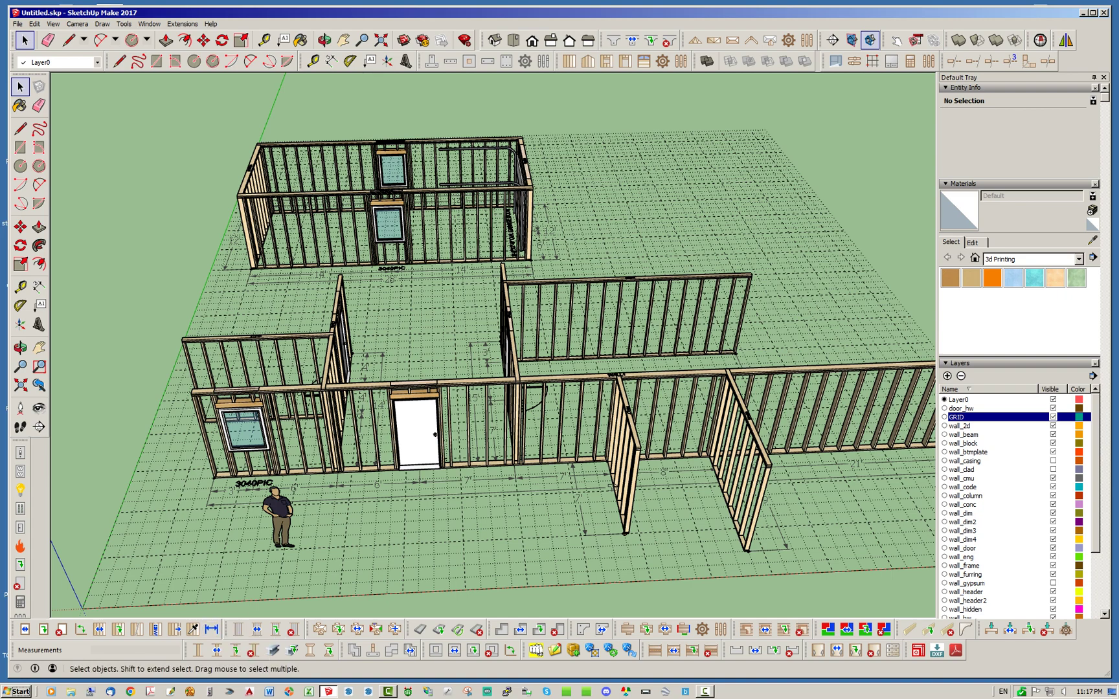
# Step: Examine the overall wall layout and the far run of the long front wall with its two projecting partitions
pyautogui.scroll(-3, 155, 437)
pyautogui.moveTo(452, 389); pyautogui.dragTo(417, 400, button='middle')
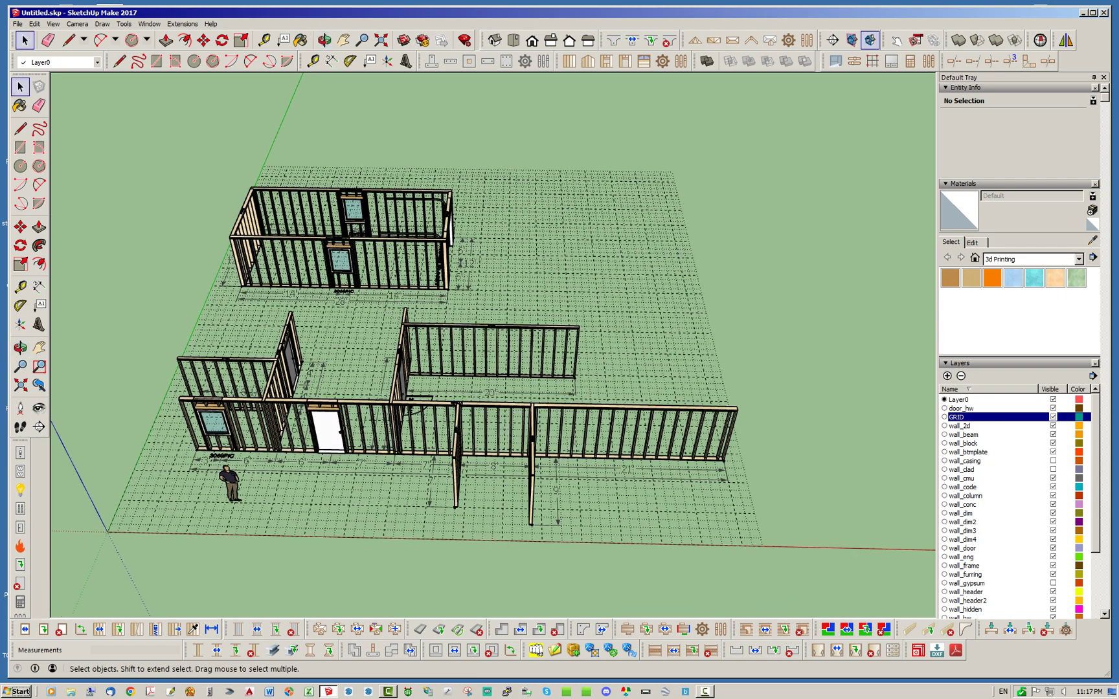
pyautogui.scroll(2, 586, 498)
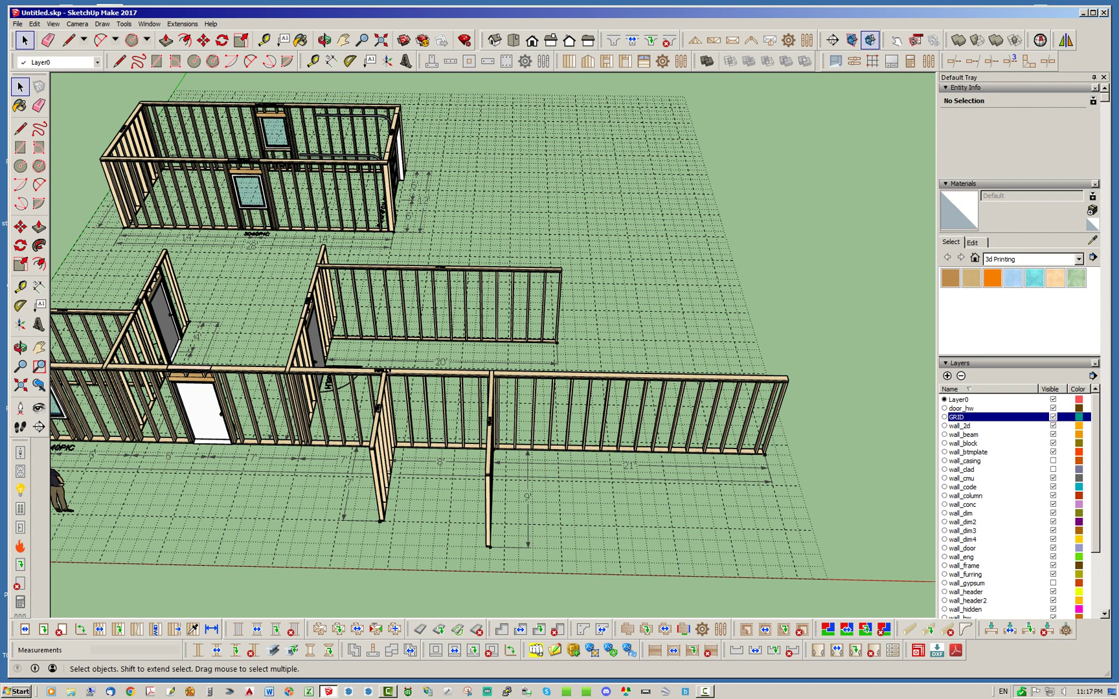
pyautogui.scroll(-3, 499, 440)
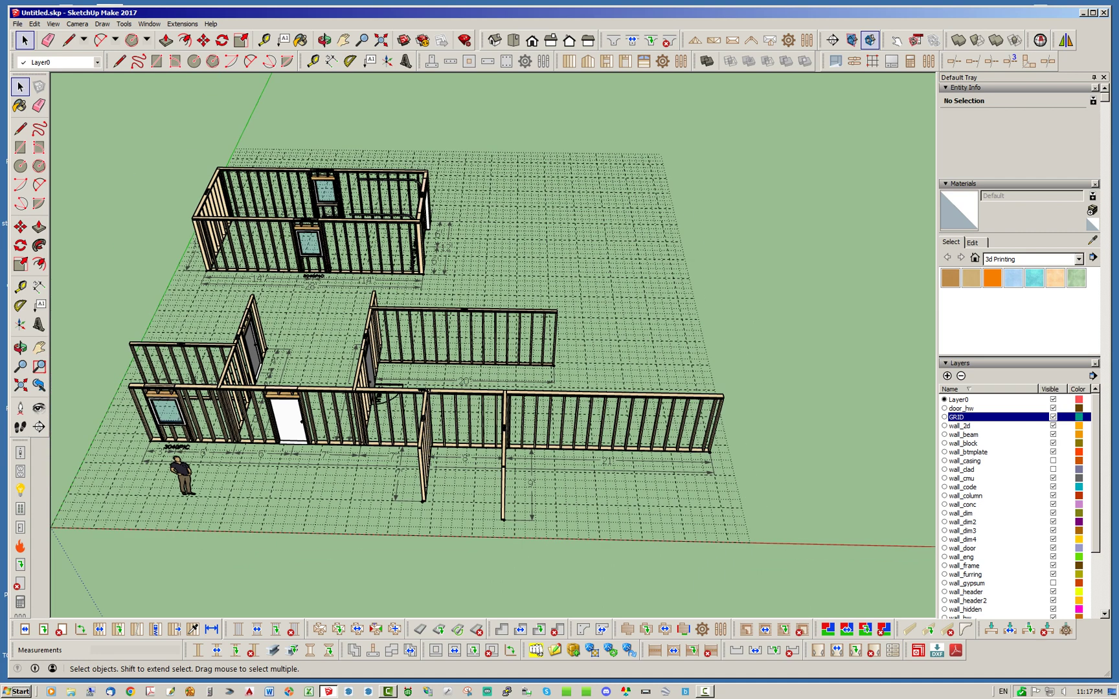
pyautogui.scroll(3, 590, 379)
pyautogui.moveTo(590, 380); pyautogui.dragTo(531, 350, button='middle')
pyautogui.scroll(3, 465, 480)
pyautogui.moveTo(465, 479); pyautogui.dragTo(521, 515, button='middle')
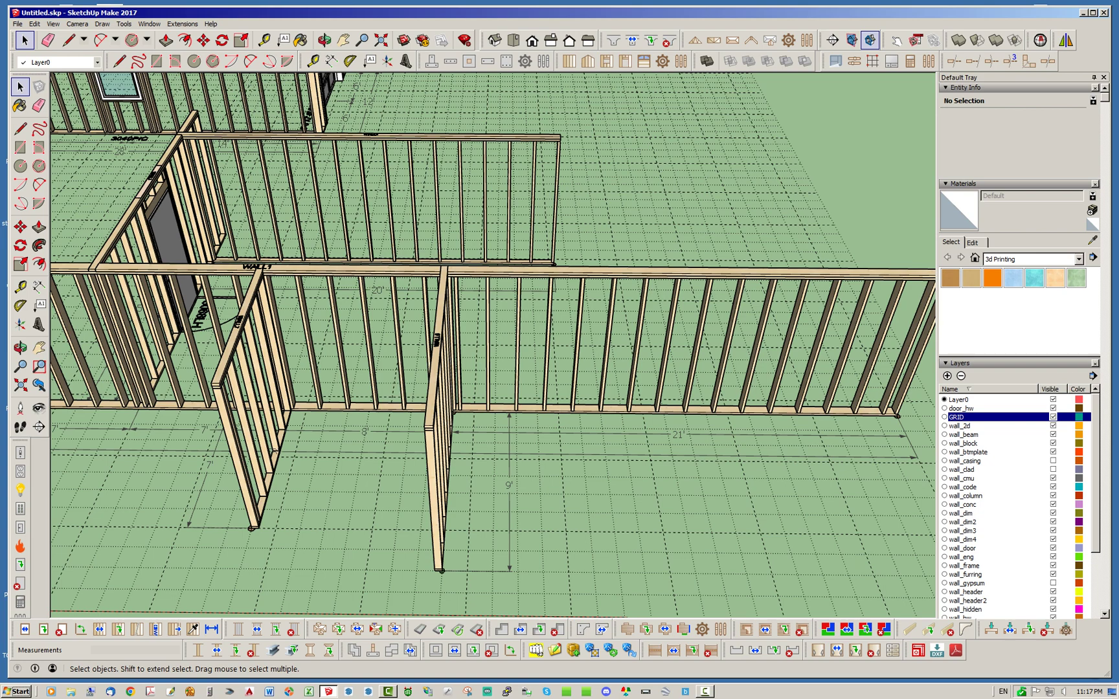
pyautogui.moveTo(386, 357); pyautogui.dragTo(415, 357, button='middle')
pyautogui.scroll(-4, 421, 349)
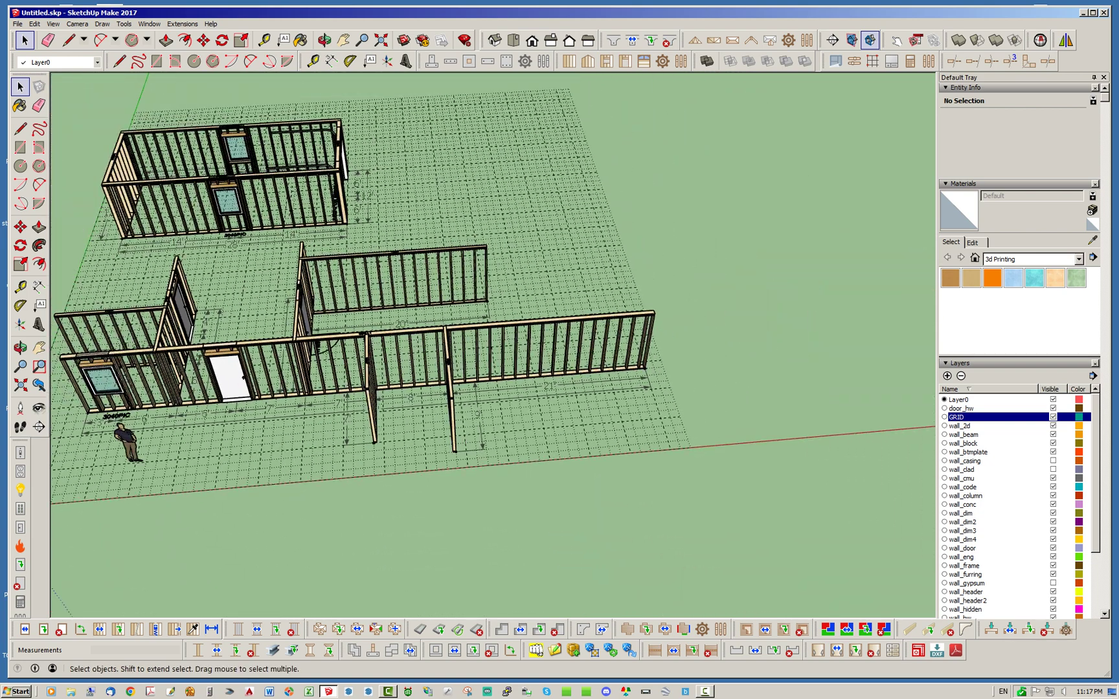
pyautogui.scroll(2, 275, 401)
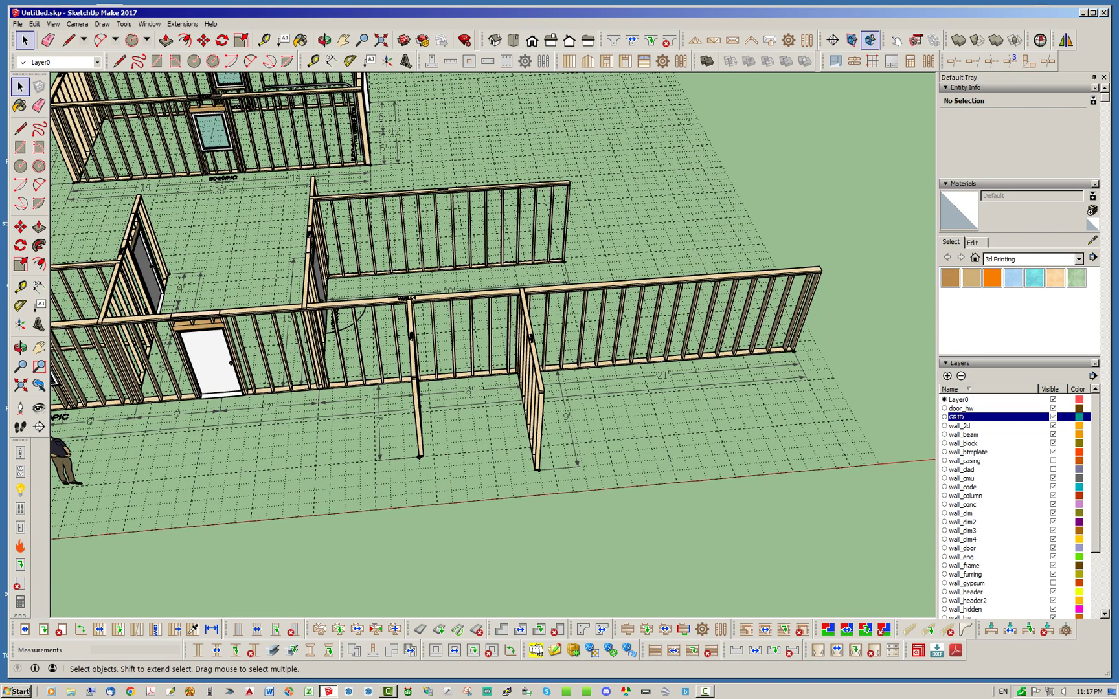
# Step: Hide the GRID layer so the wall dimensions can be read clearly
pyautogui.rightClick(669, 436)
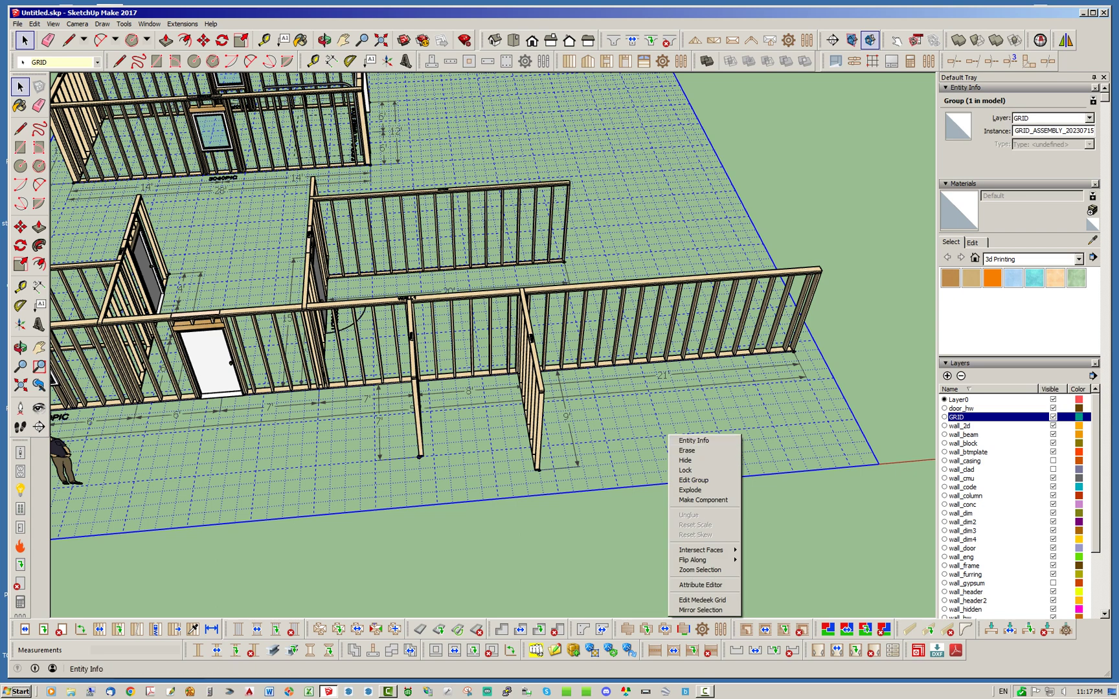
pyautogui.click(1053, 417)
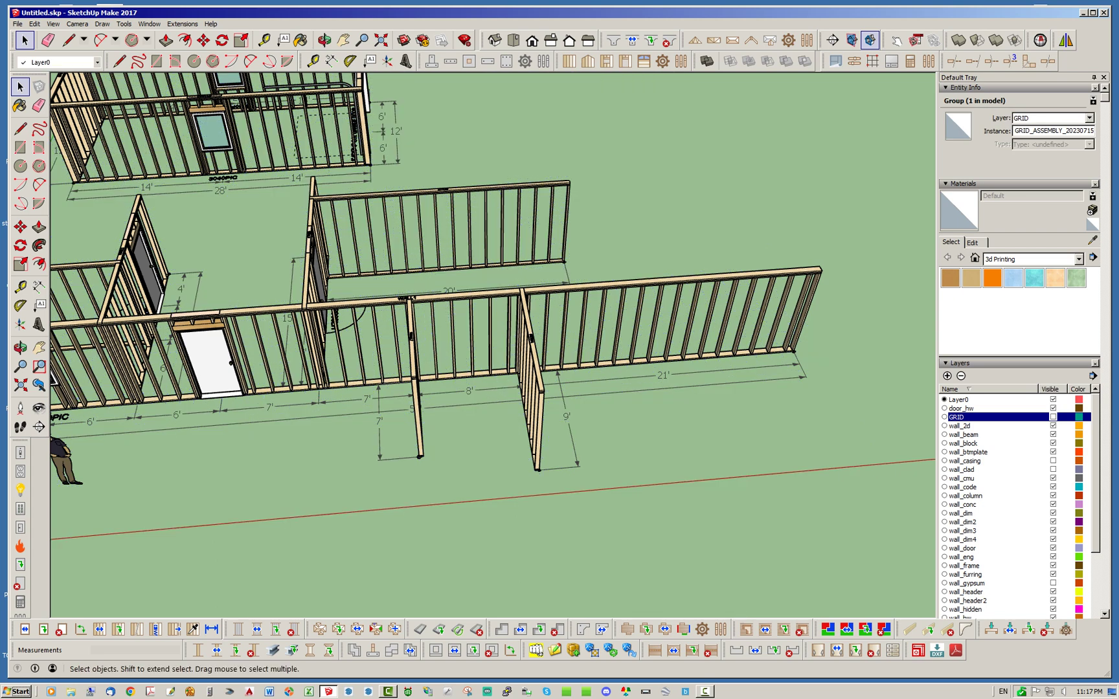
pyautogui.moveTo(492, 343)
pyautogui.mouseDown(button='middle')
pyautogui.moveTo(456, 337)
pyautogui.moveTo(512, 350)
pyautogui.moveTo(509, 331)
pyautogui.mouseUp(button='middle')
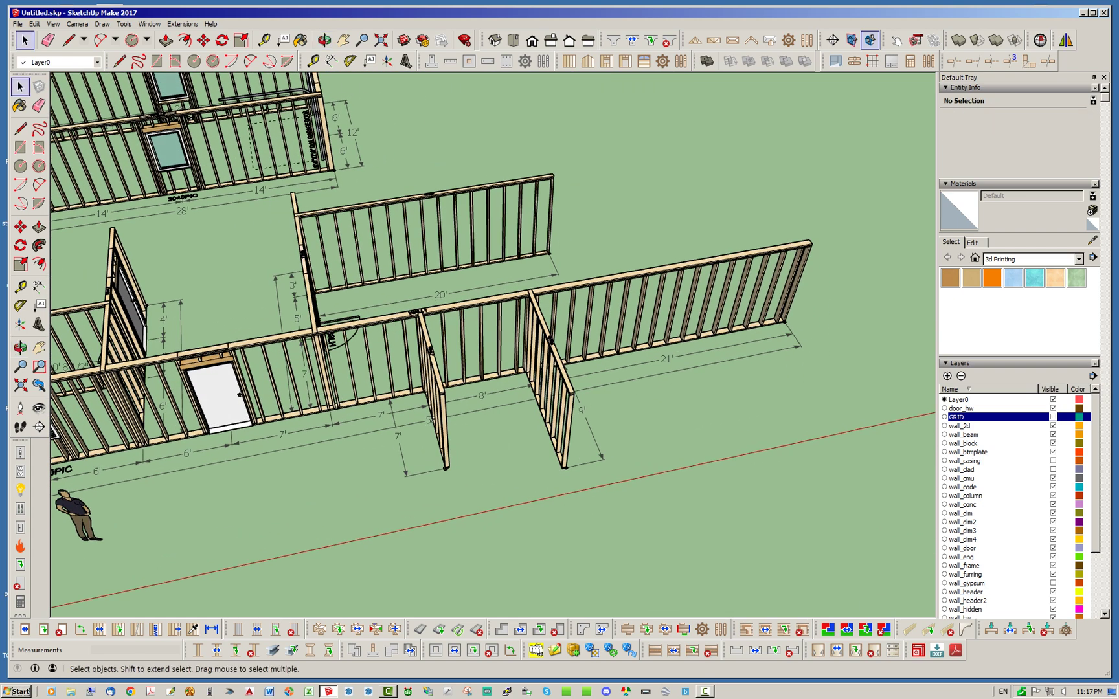
# Step: Edit the long front wall's end dimension, from the last partition to the wall's free end, to 20'
pyautogui.click(211, 629)
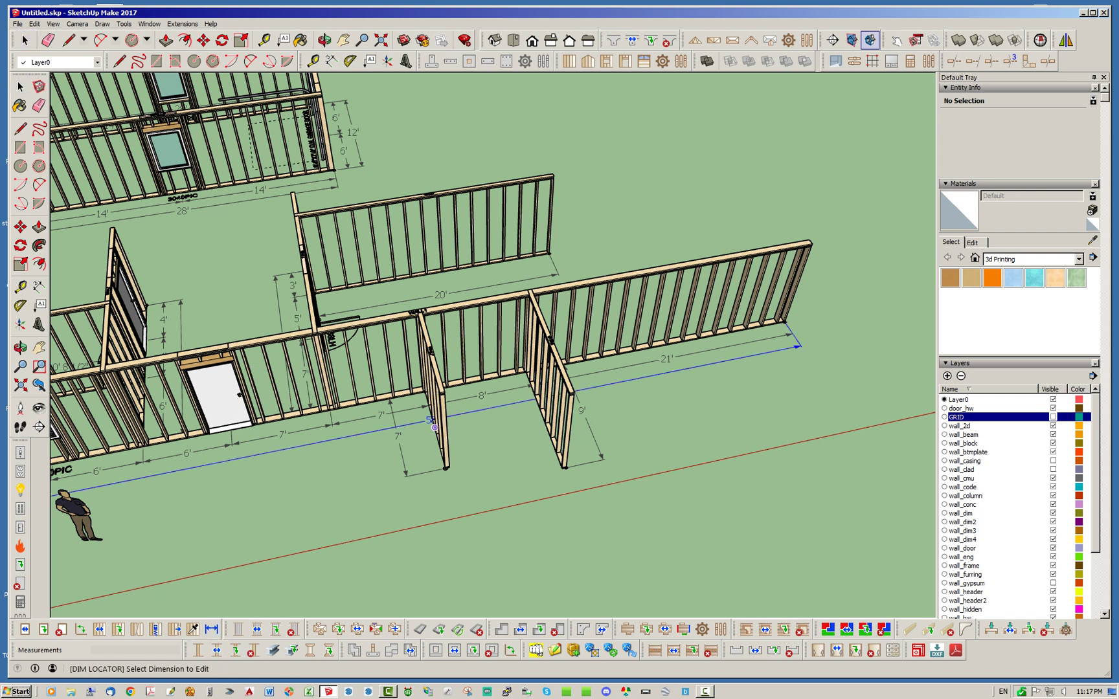
pyautogui.click(433, 426)
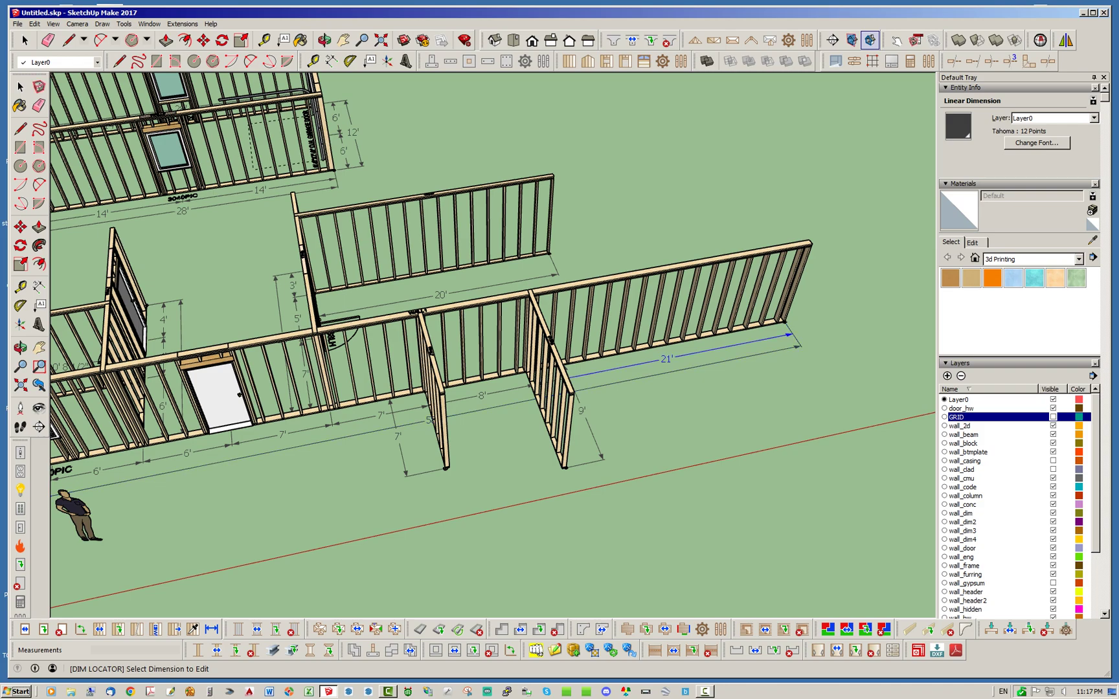
pyautogui.scroll(5, 439, 393)
pyautogui.moveTo(462, 466); pyautogui.dragTo(330, 393, button='middle')
pyautogui.scroll(-6, 414, 311)
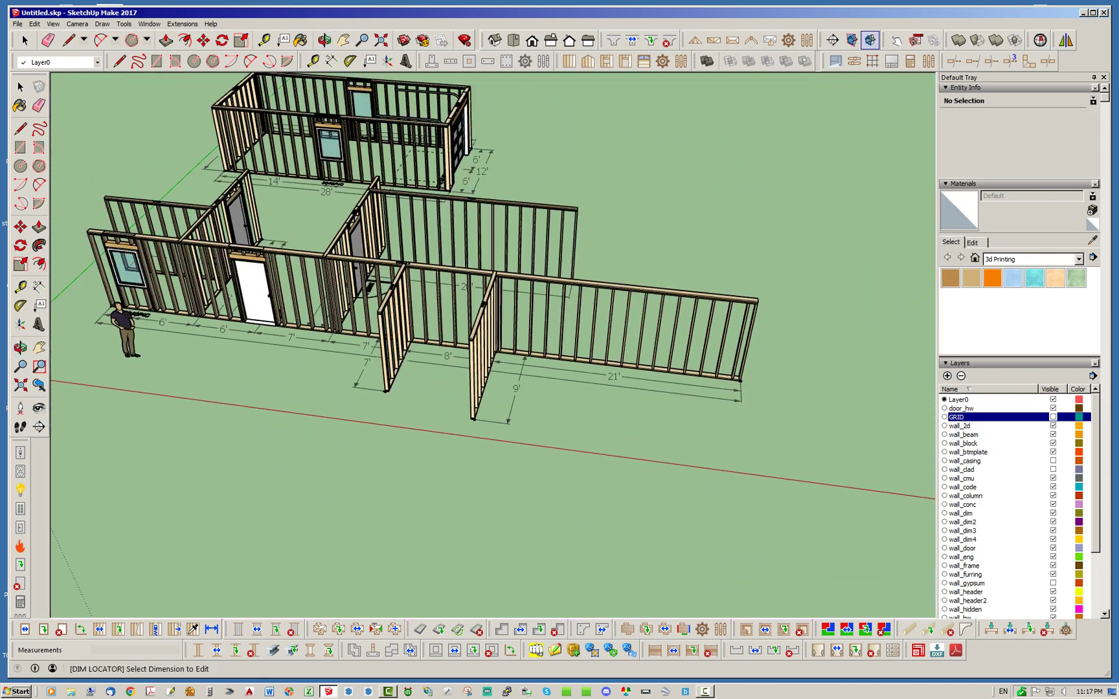
pyautogui.click(700, 386)
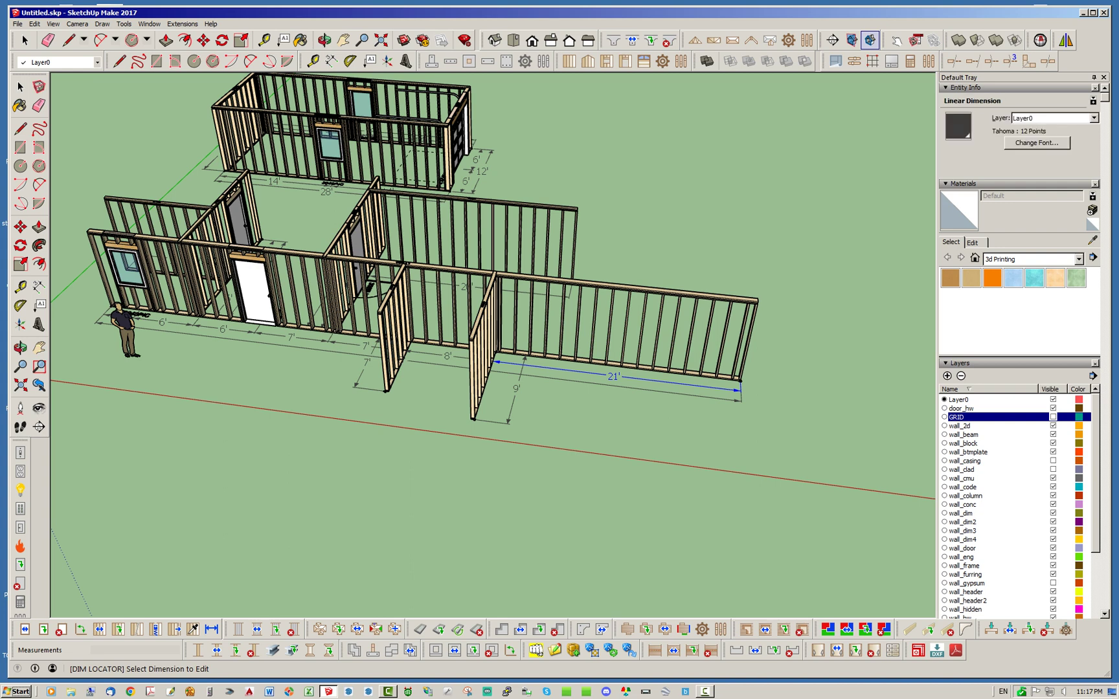
pyautogui.click(699, 386)
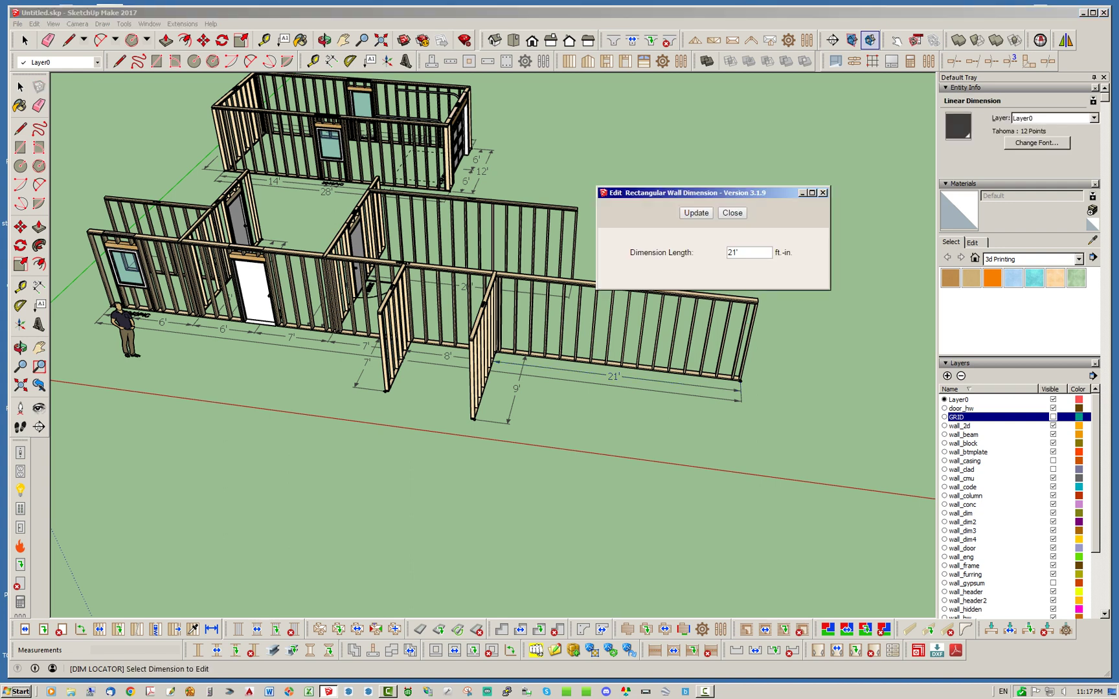
pyautogui.doubleClick(734, 253)
pyautogui.write("20'")
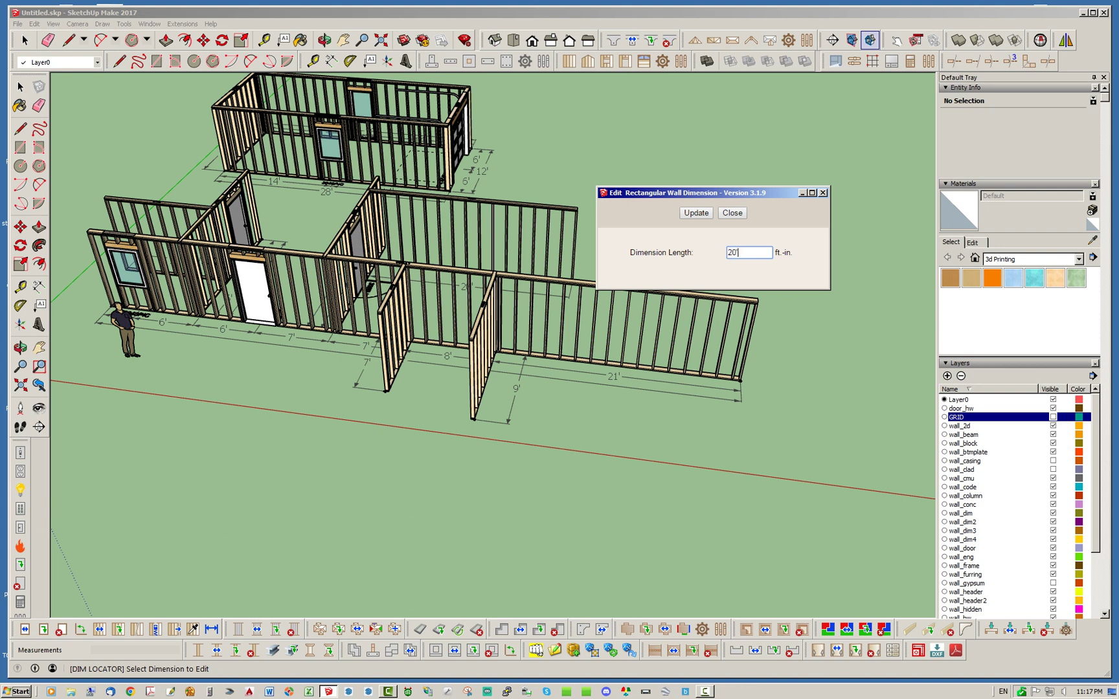
pyautogui.click(696, 213)
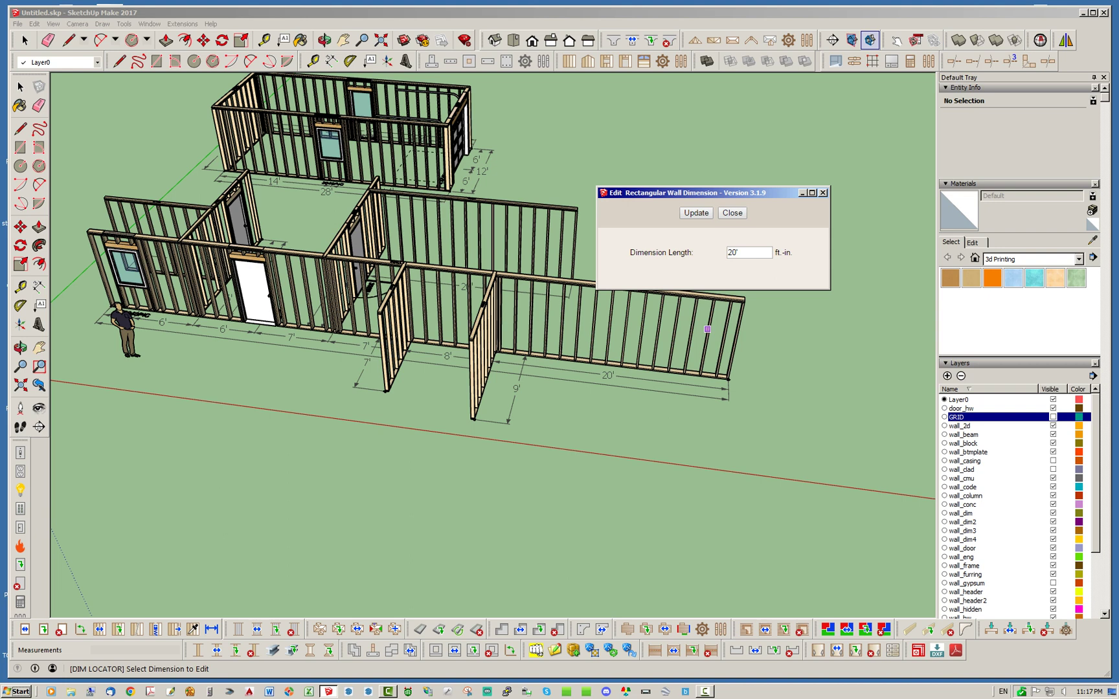
pyautogui.click(732, 213)
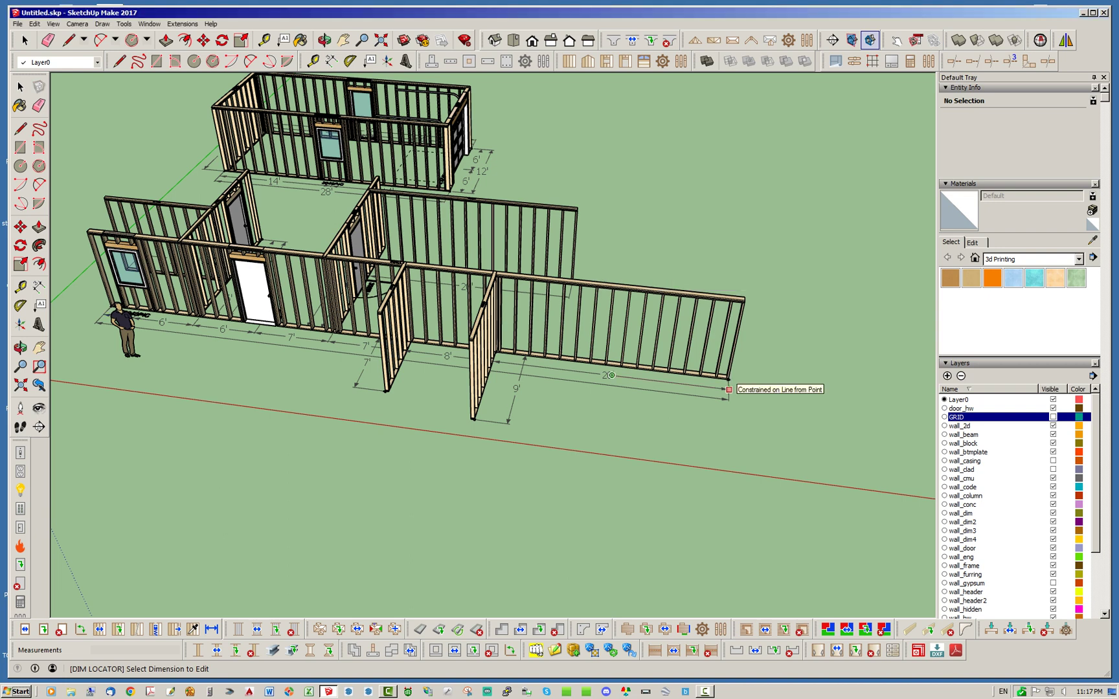
pyautogui.moveTo(414, 337); pyautogui.dragTo(531, 362, button='middle')
pyautogui.moveTo(583, 408); pyautogui.dragTo(581, 413, button='middle')
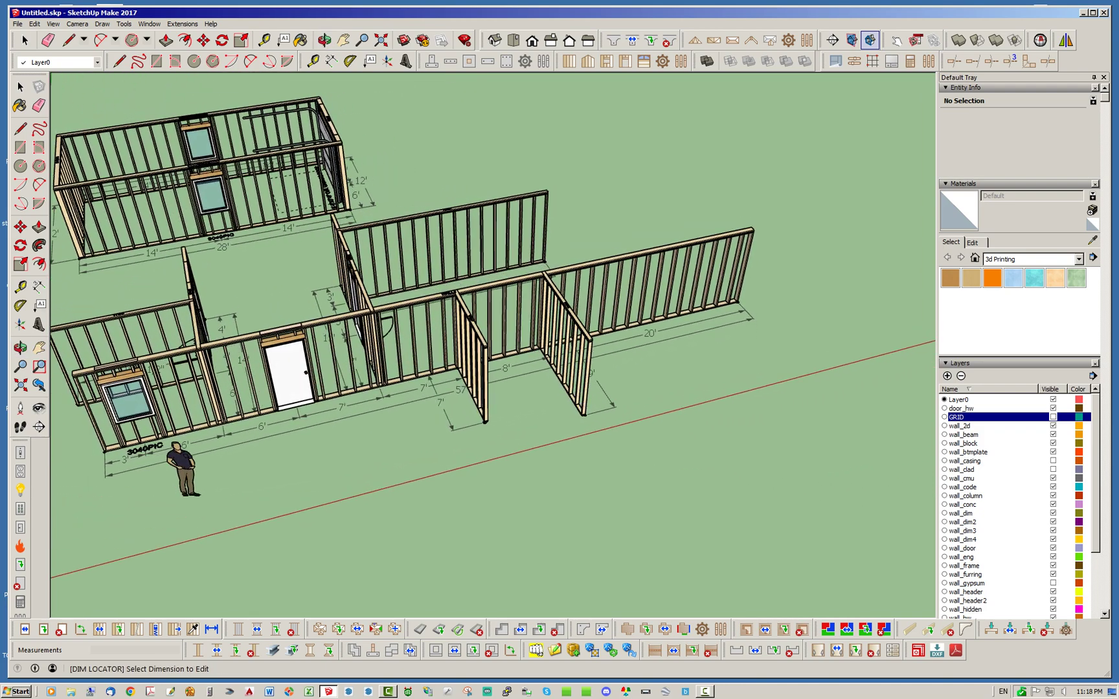
pyautogui.press('space')
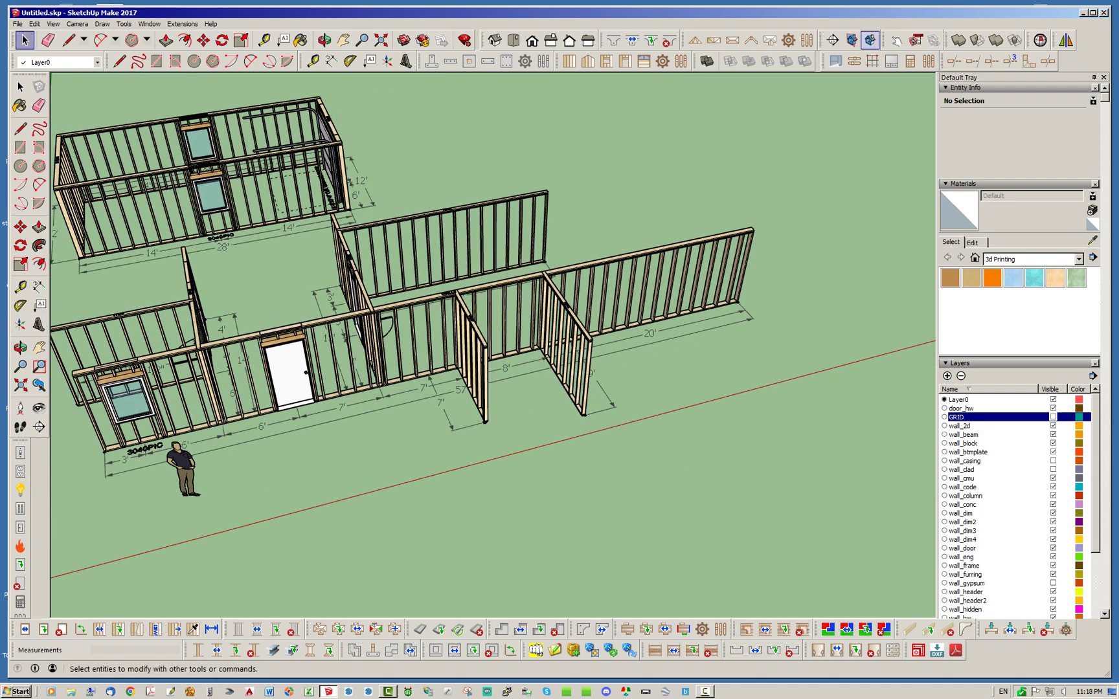
# Step: Review the whole wall layout and its dimensions from both ends of the long front wall
pyautogui.scroll(-2, 828, 417)
pyautogui.scroll(3, 508, 330)
pyautogui.moveTo(508, 330); pyautogui.dragTo(239, 327, button='middle')
pyautogui.scroll(-2, 291, 327)
pyautogui.moveTo(388, 401); pyautogui.dragTo(391, 402, button='middle')
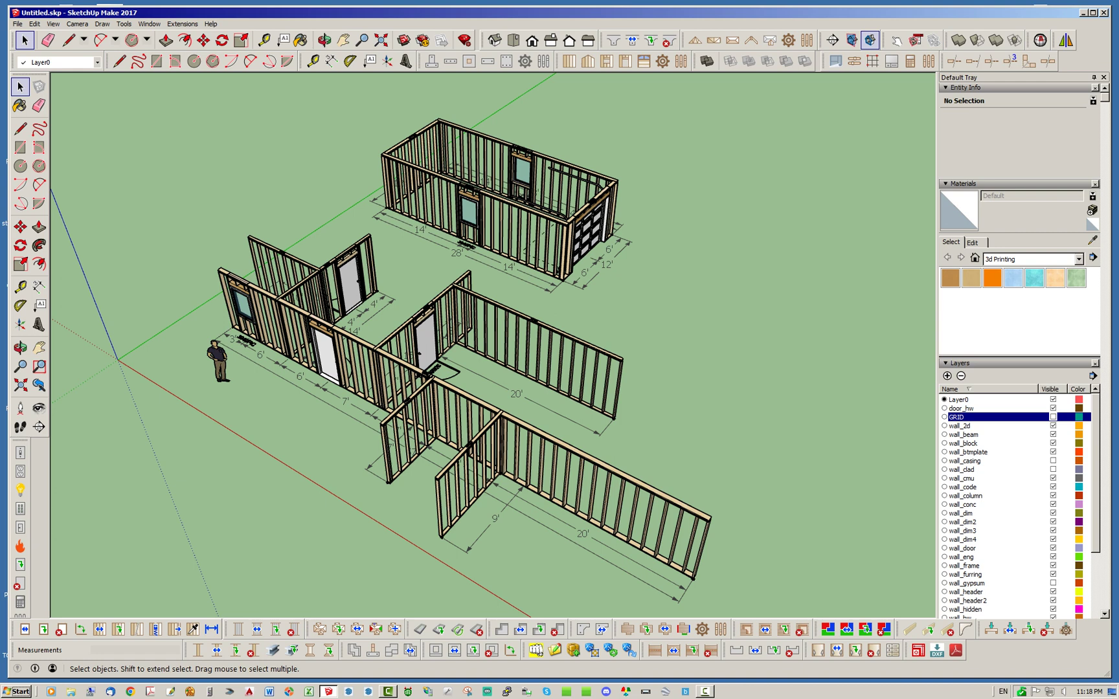
pyautogui.scroll(-2, 552, 416)
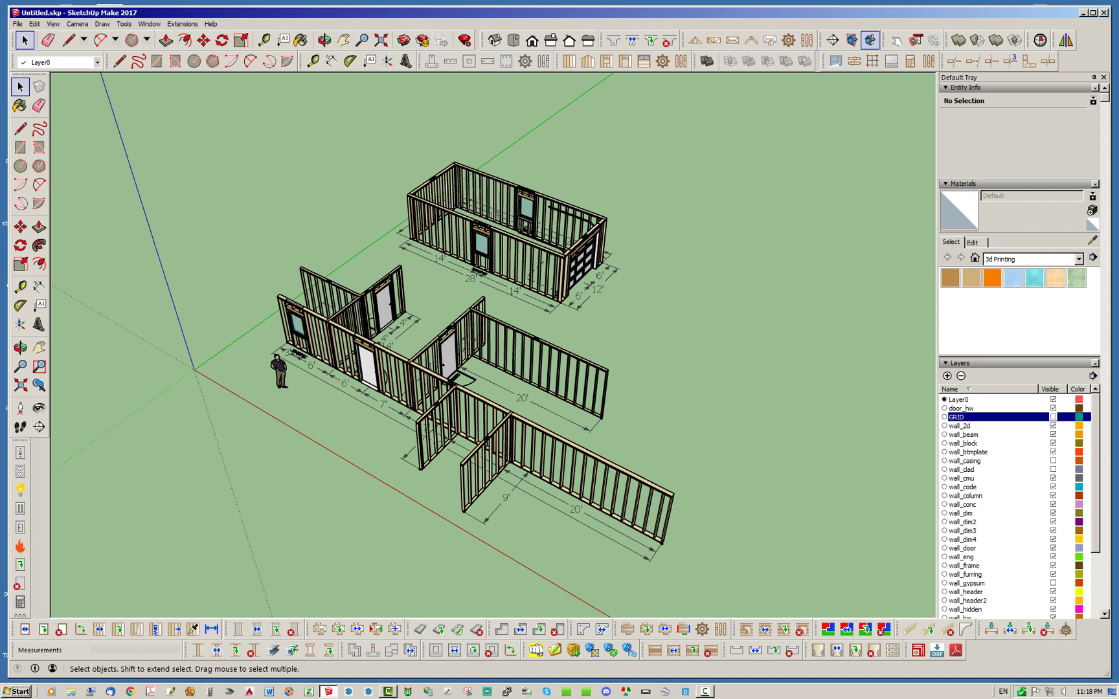
pyautogui.scroll(2, 504, 492)
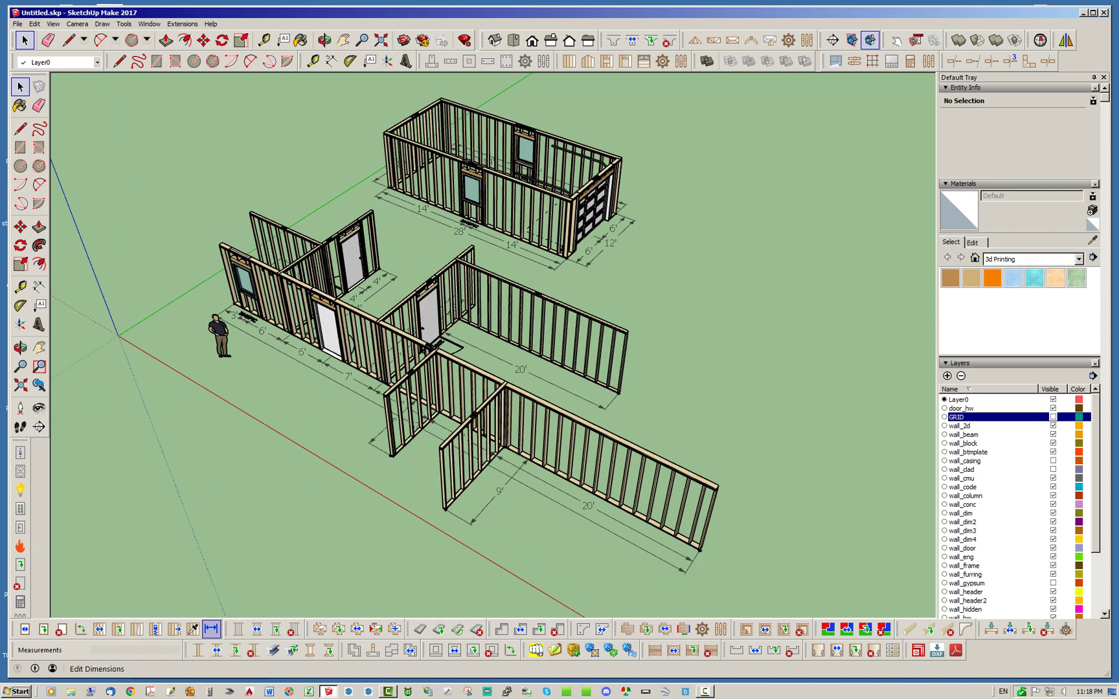
pyautogui.moveTo(453, 350); pyautogui.dragTo(654, 382, button='middle')
pyautogui.press('space')
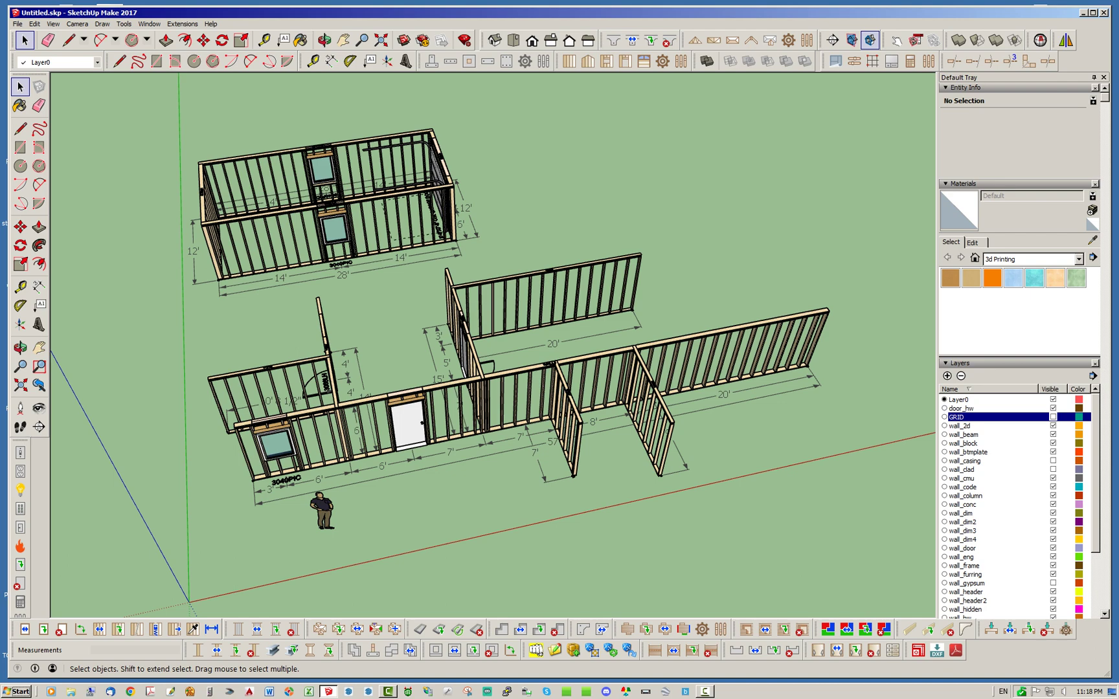
pyautogui.moveTo(653, 382); pyautogui.dragTo(453, 356, button='middle')
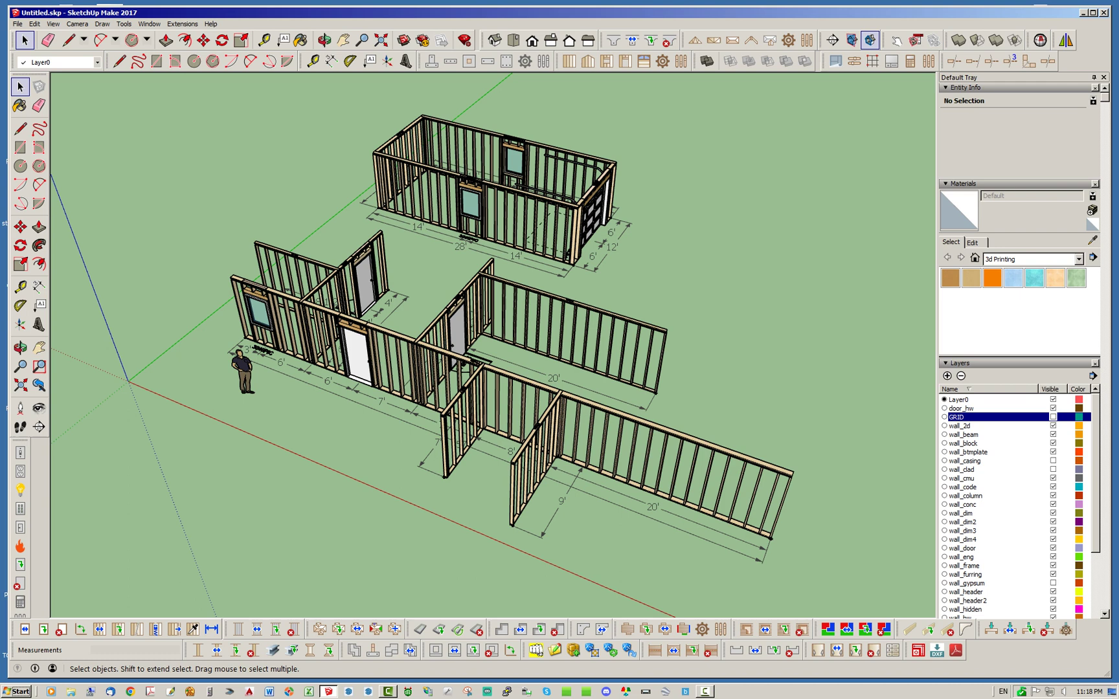